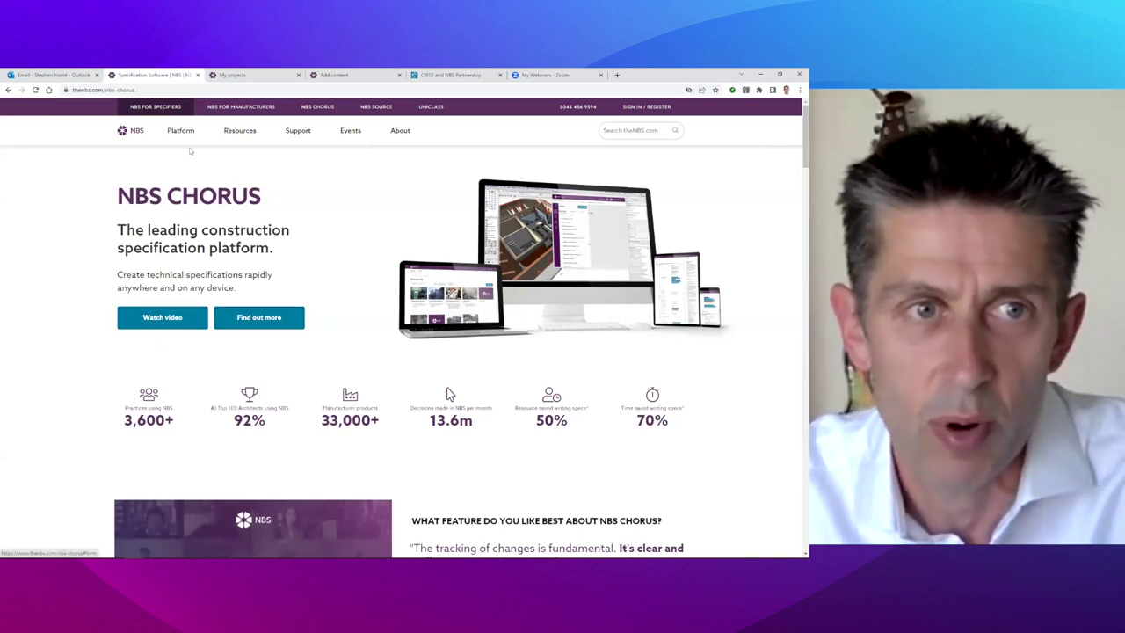
Go to NBS Chorus, look through all projects and my projects, and open the Newtown High School project.
mouse_move(184, 139)
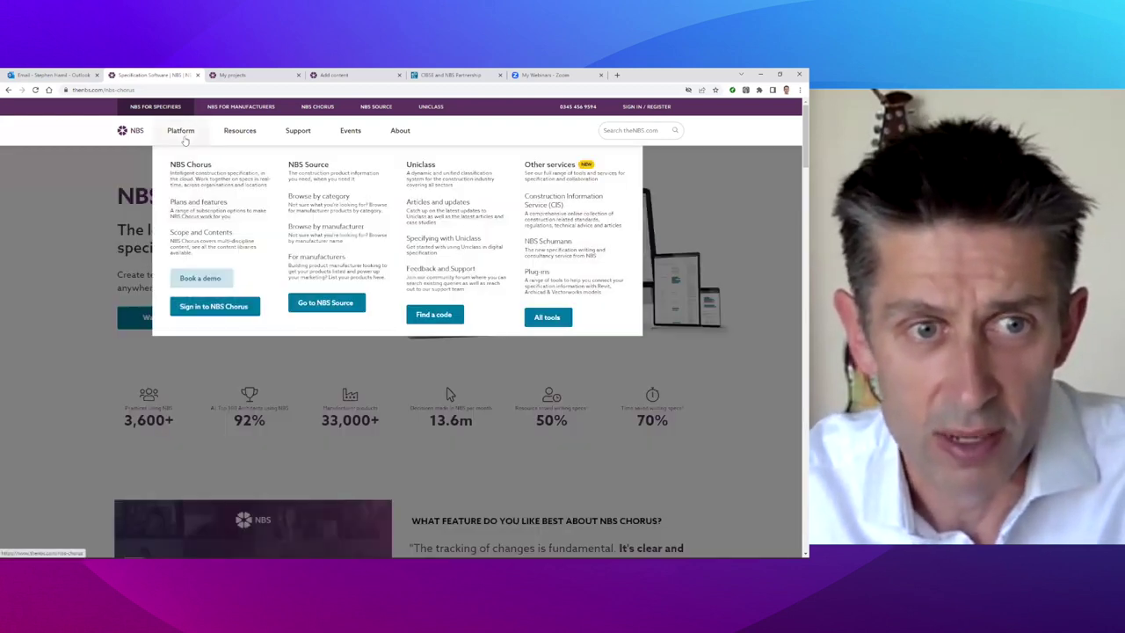
click(207, 307)
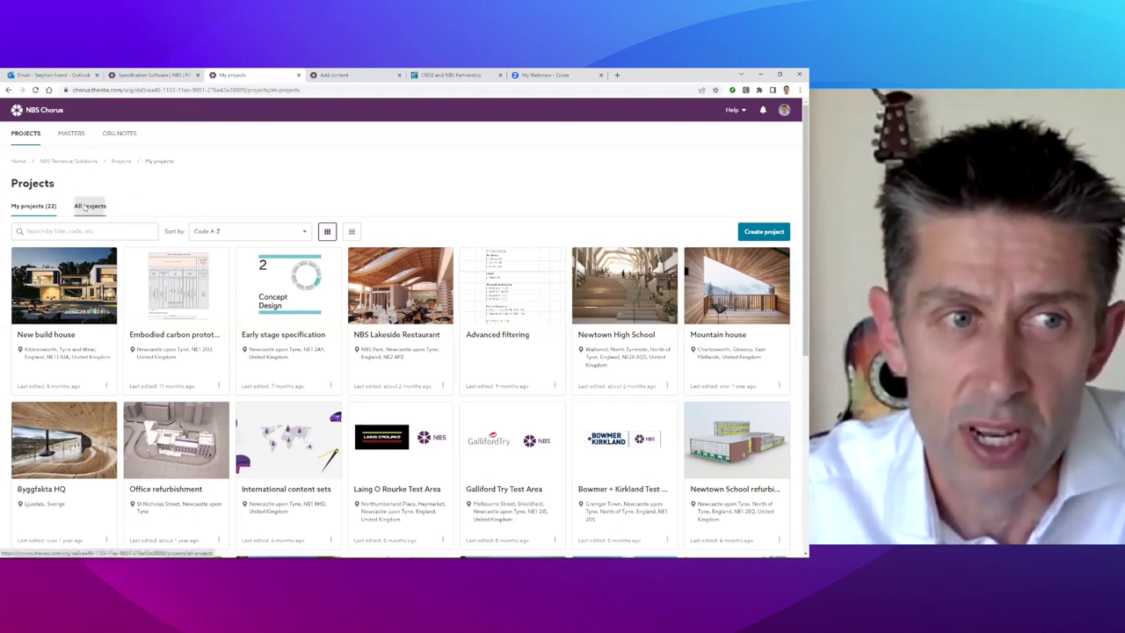
click(89, 205)
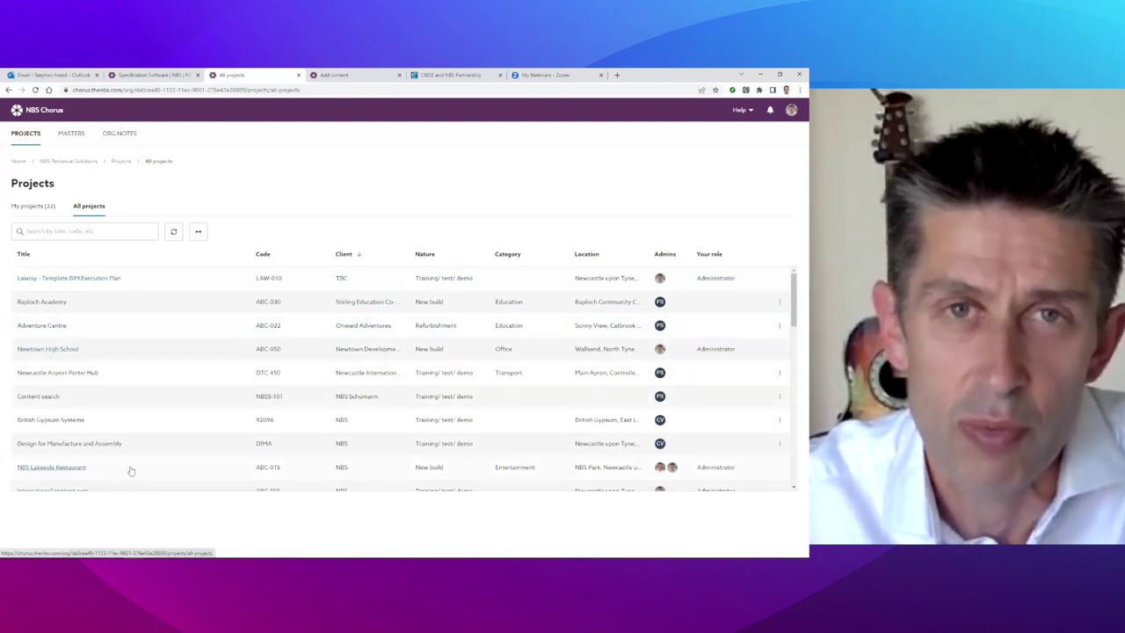
click(42, 207)
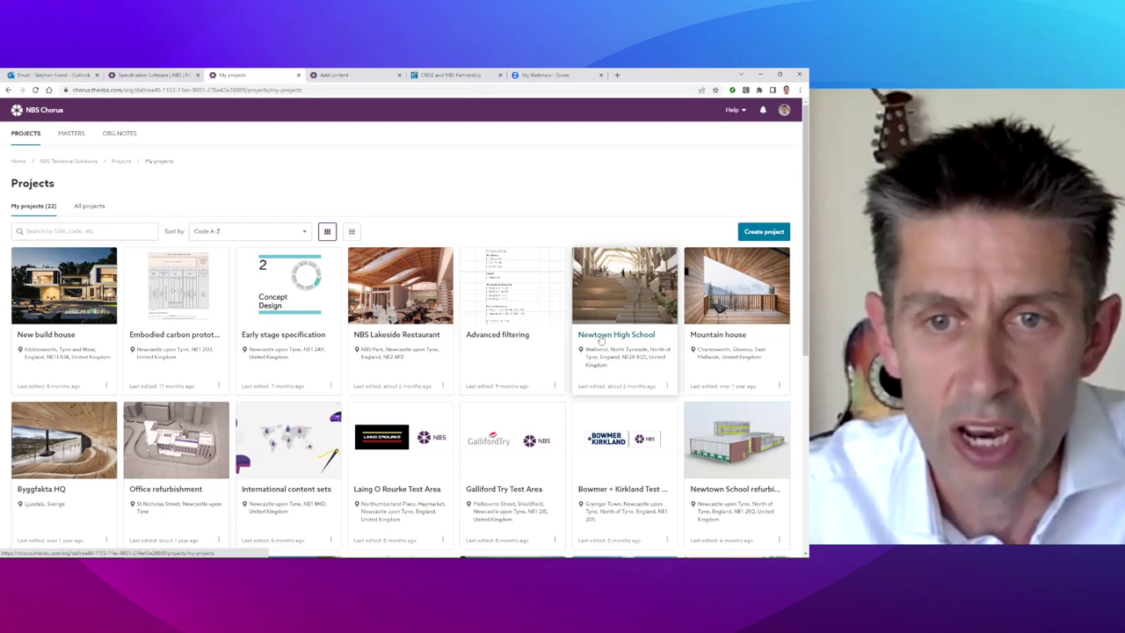
click(616, 314)
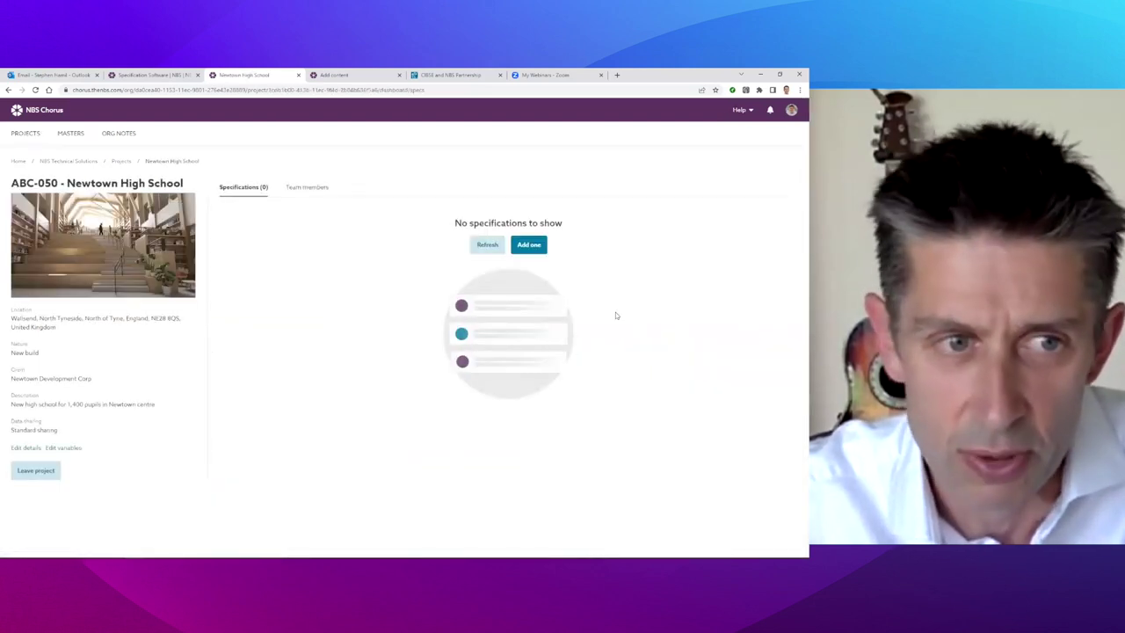
Add a specification titled "Building services specification" using the UK - Uniclass Work Sections content set.
click(528, 244)
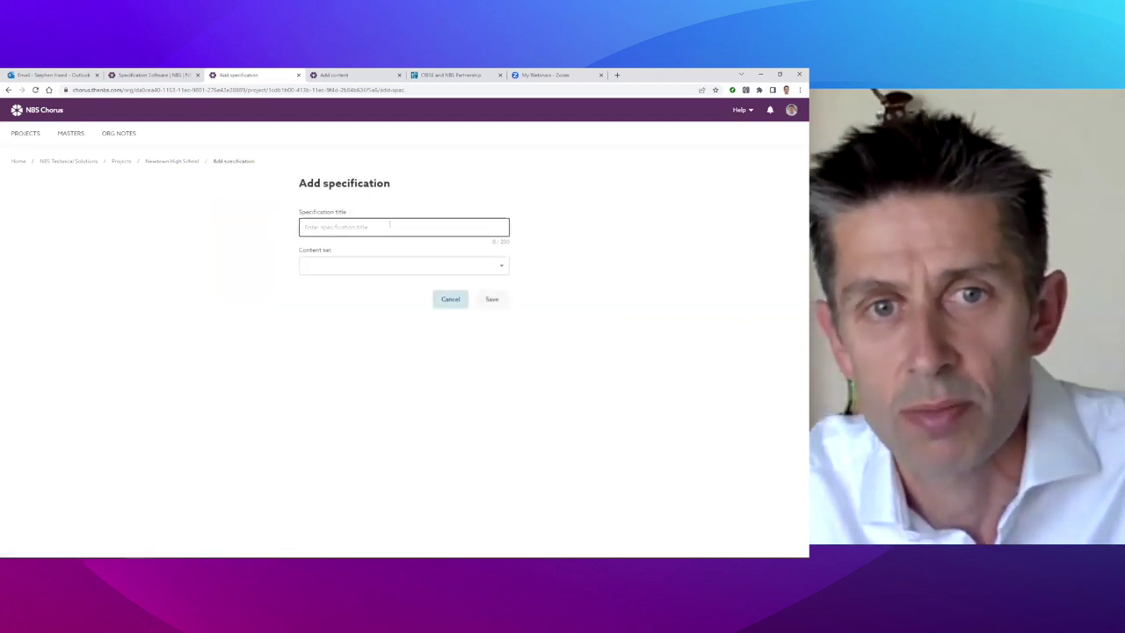
click(389, 226)
text(Build)
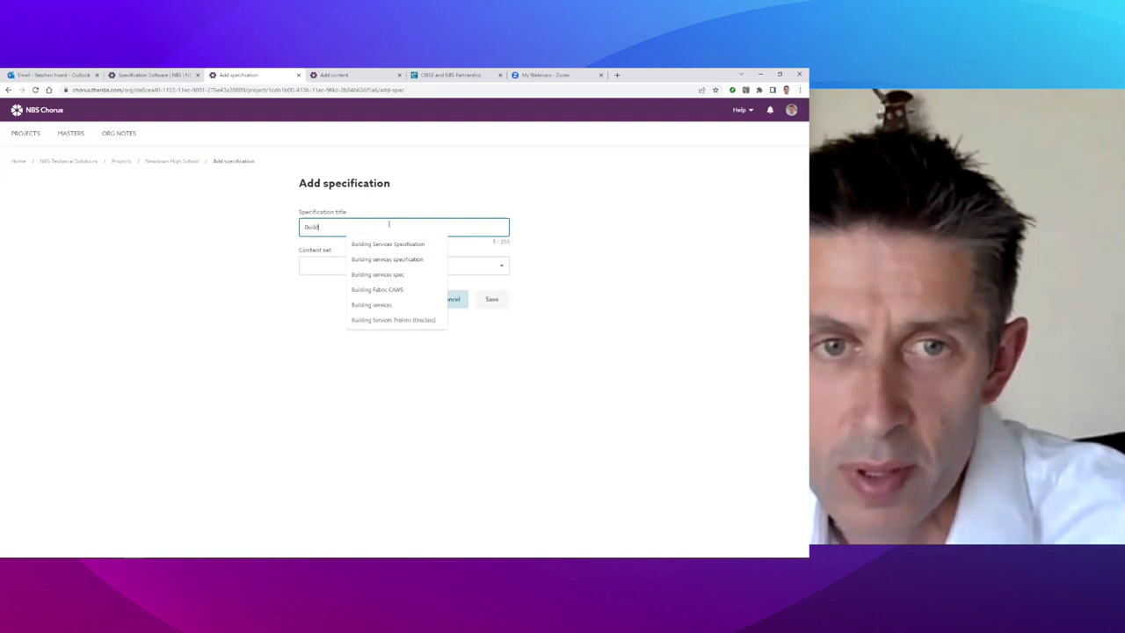
click(395, 260)
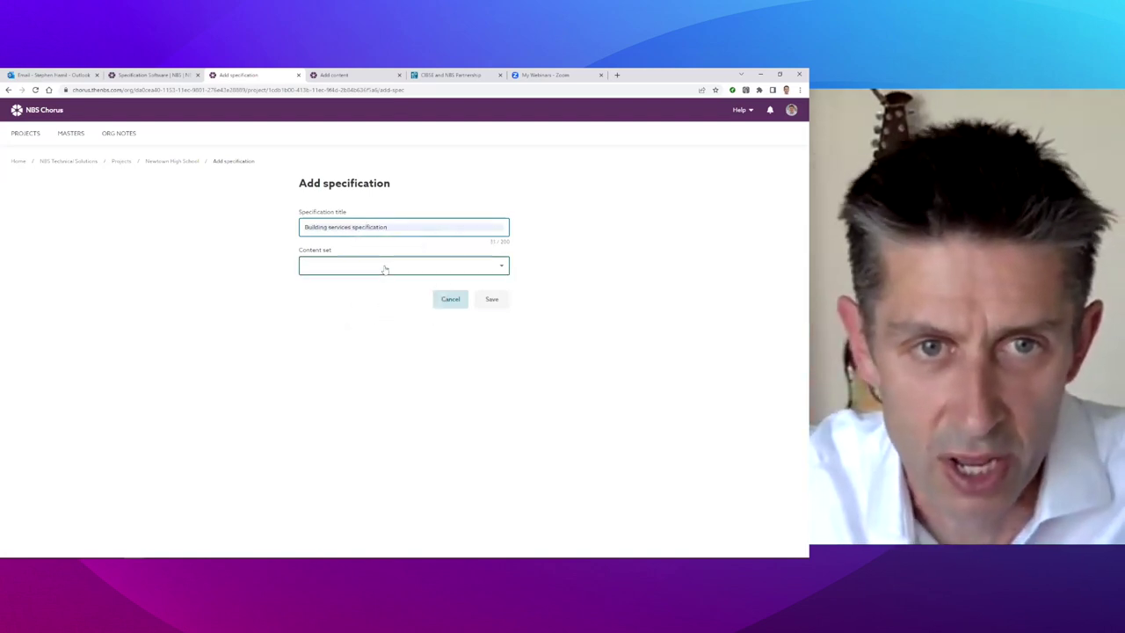
click(385, 266)
scroll(349, 321, down, 5)
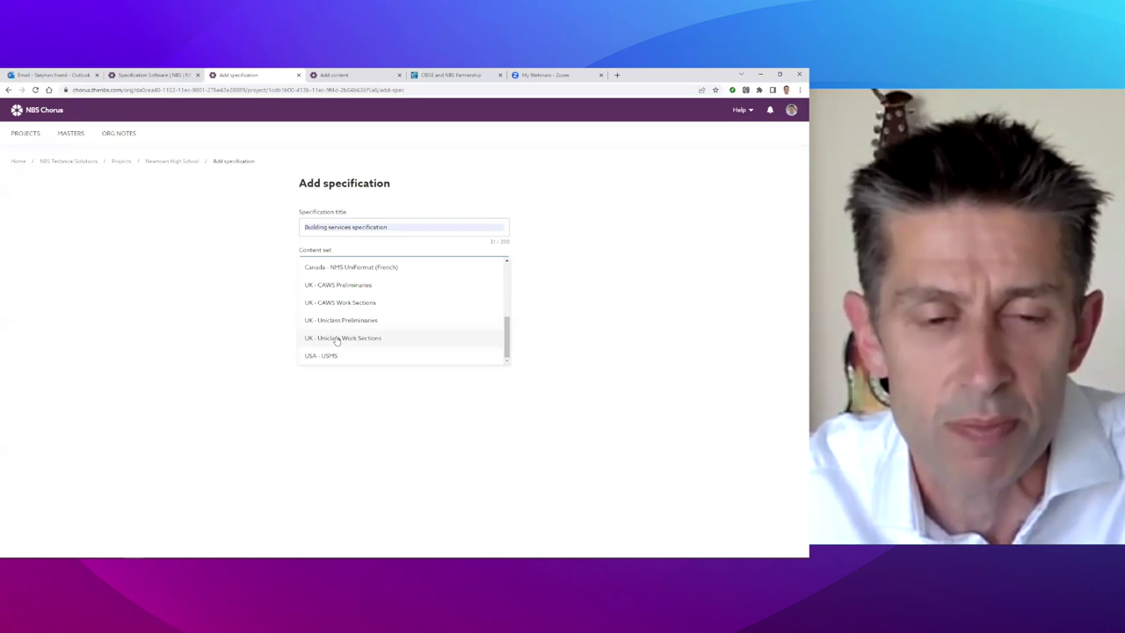
click(337, 339)
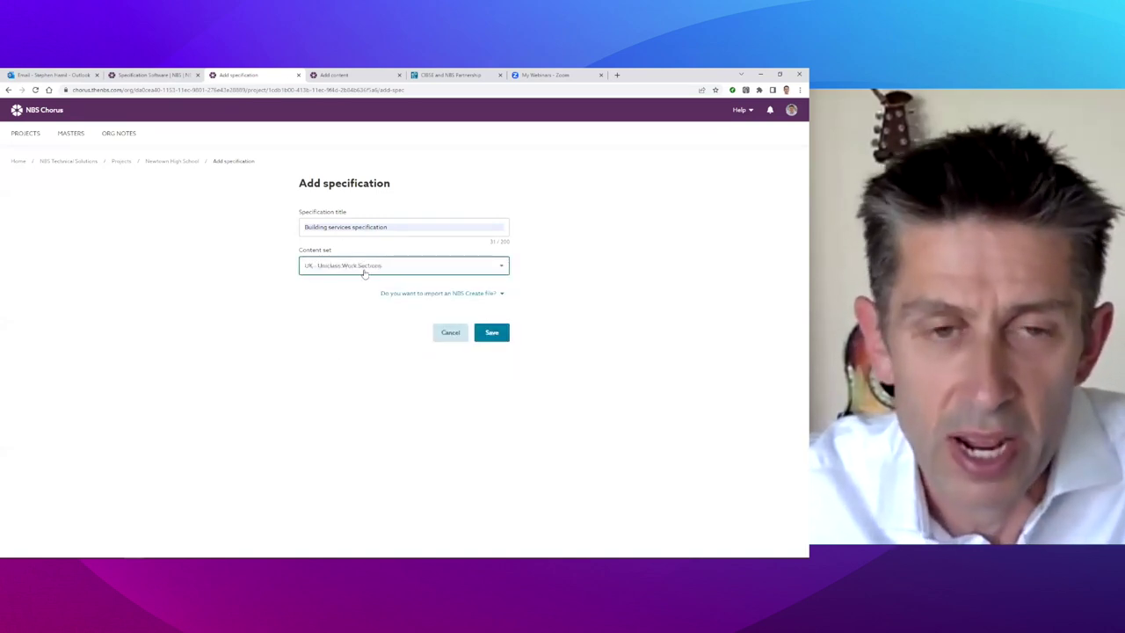
click(488, 333)
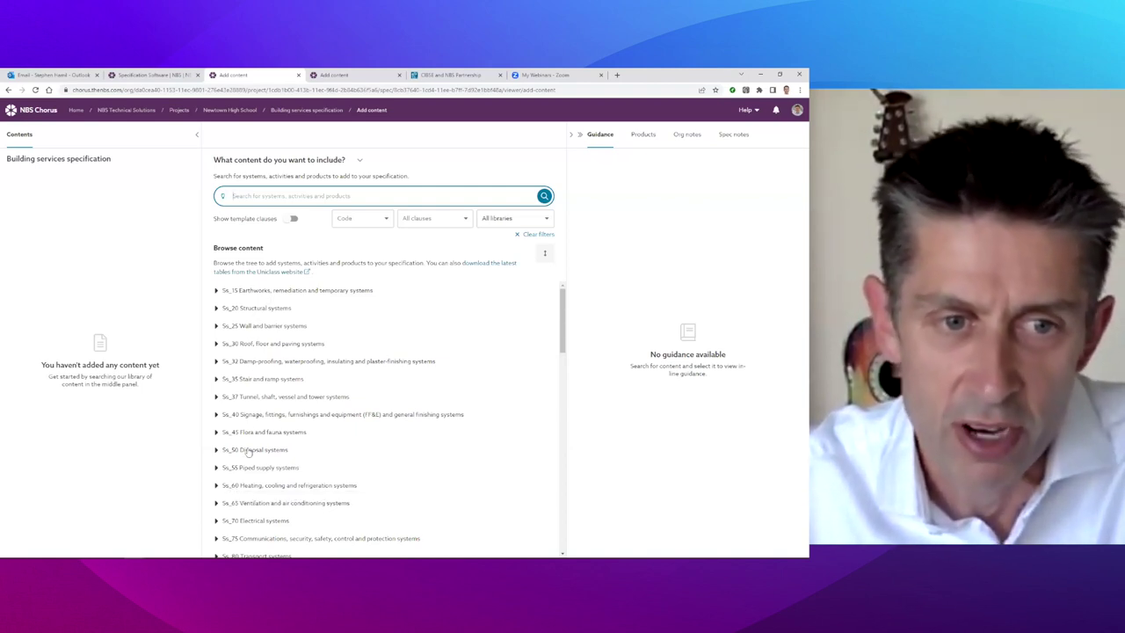
Expand the content tree through Ss_60 Heating, cooling and refrigeration systems and Ss_60_40 Space heating and cooling systems to Ss_60_40_37 Heating systems.
click(216, 485)
scroll(321, 473, down, 1)
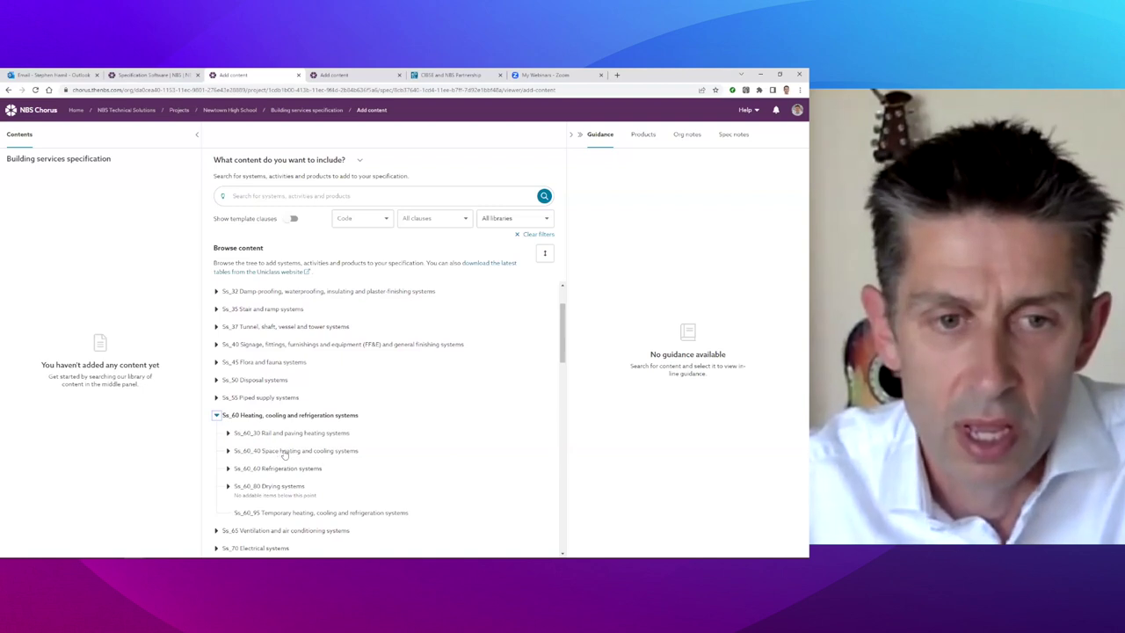
click(229, 450)
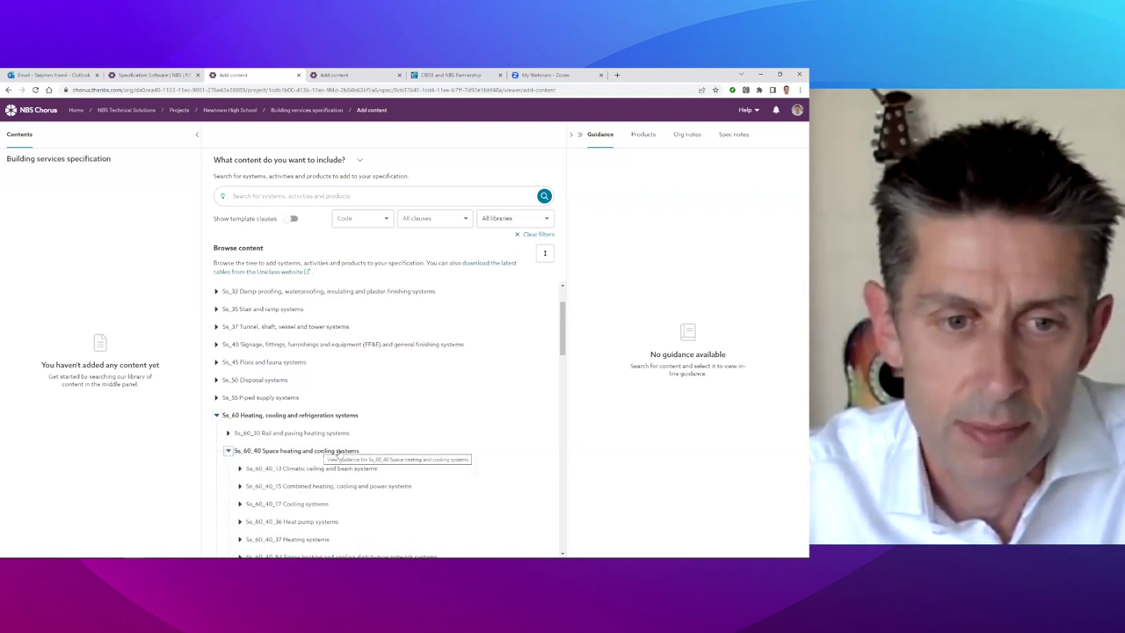
scroll(337, 453, down, 1)
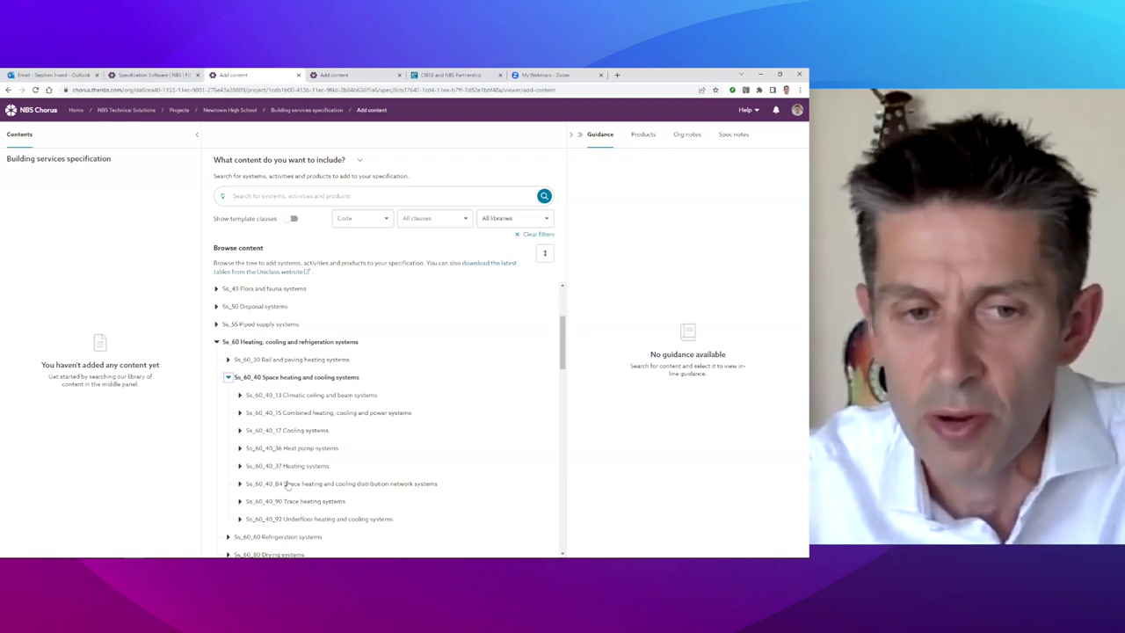
click(239, 467)
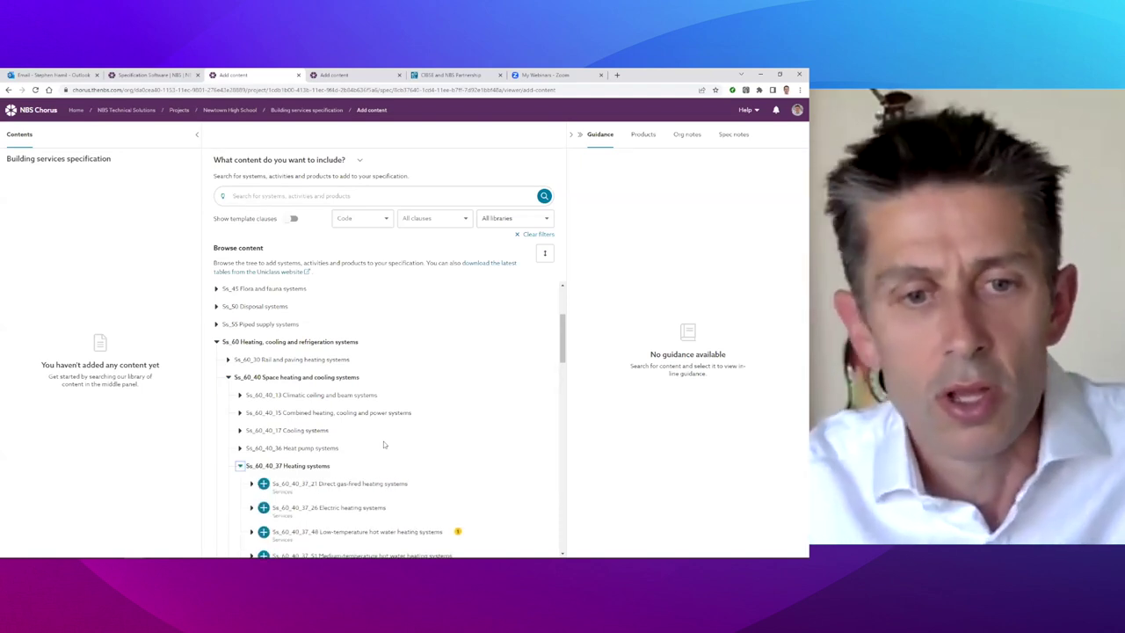
scroll(383, 442, down, 3)
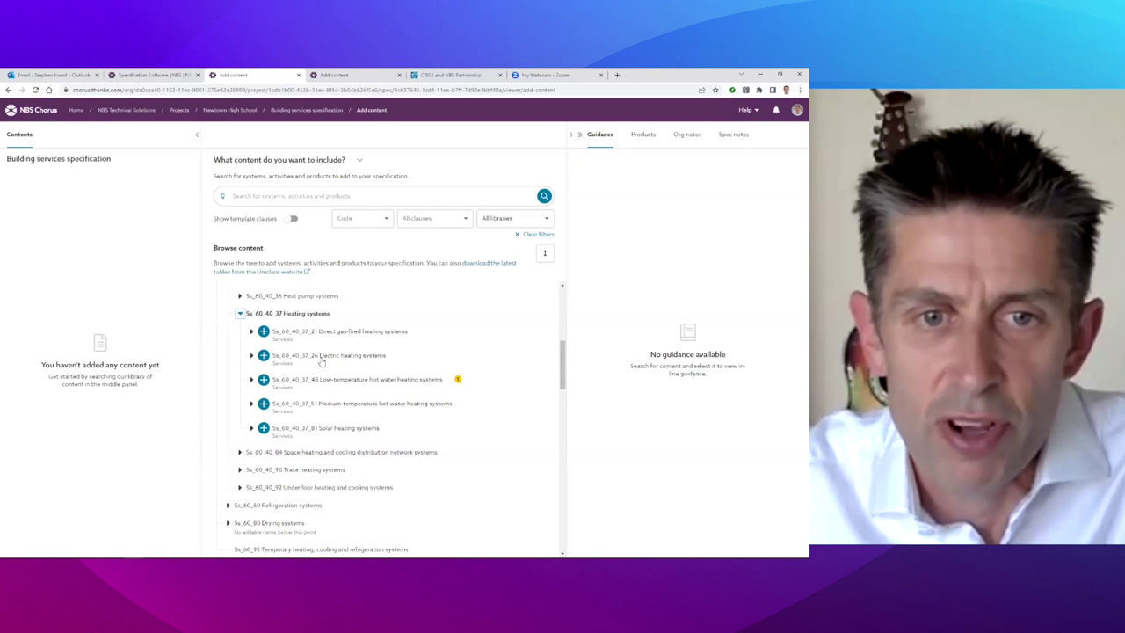
Read the guidance for Electric heating systems and the general guidance for Ss_60_40_37 Heating systems.
click(322, 357)
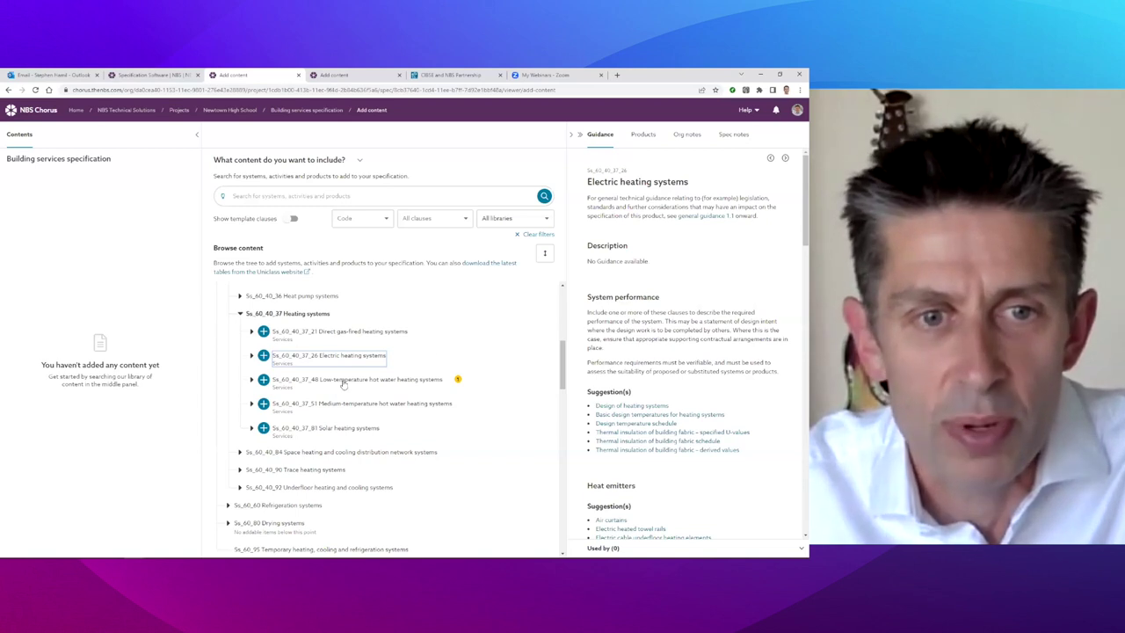
click(316, 315)
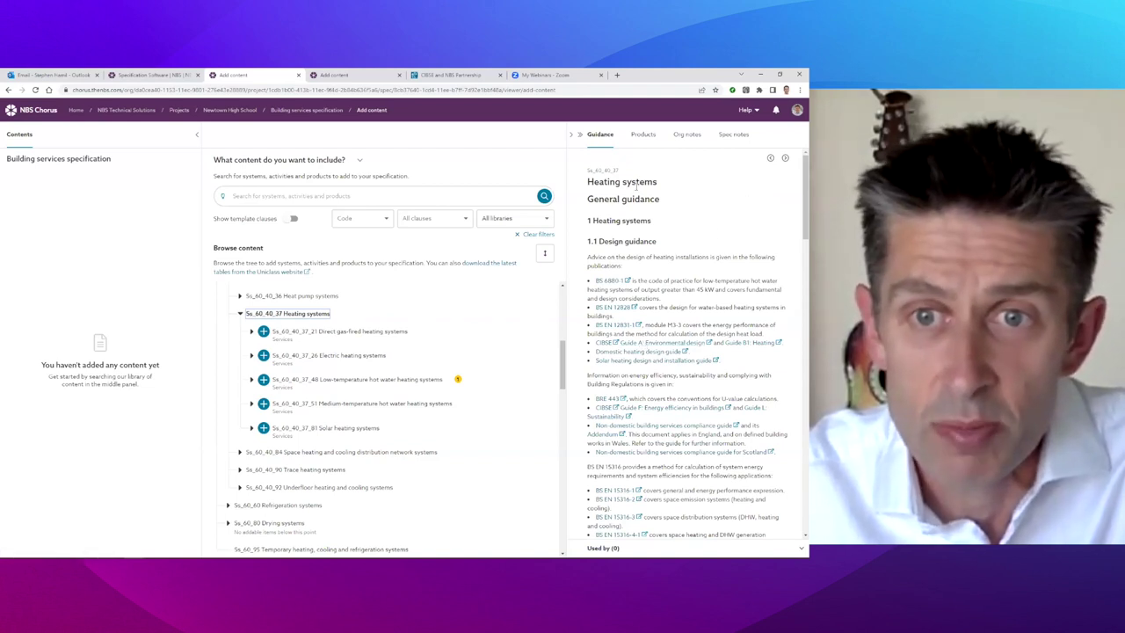
scroll(650, 357, down, 1)
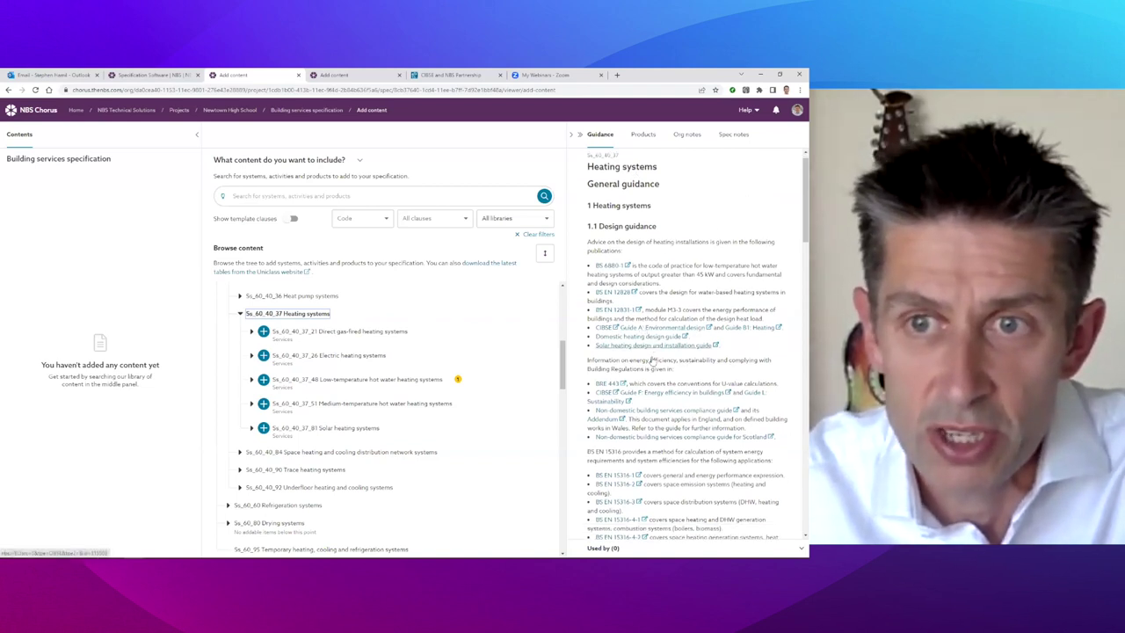
scroll(652, 357, up, 2)
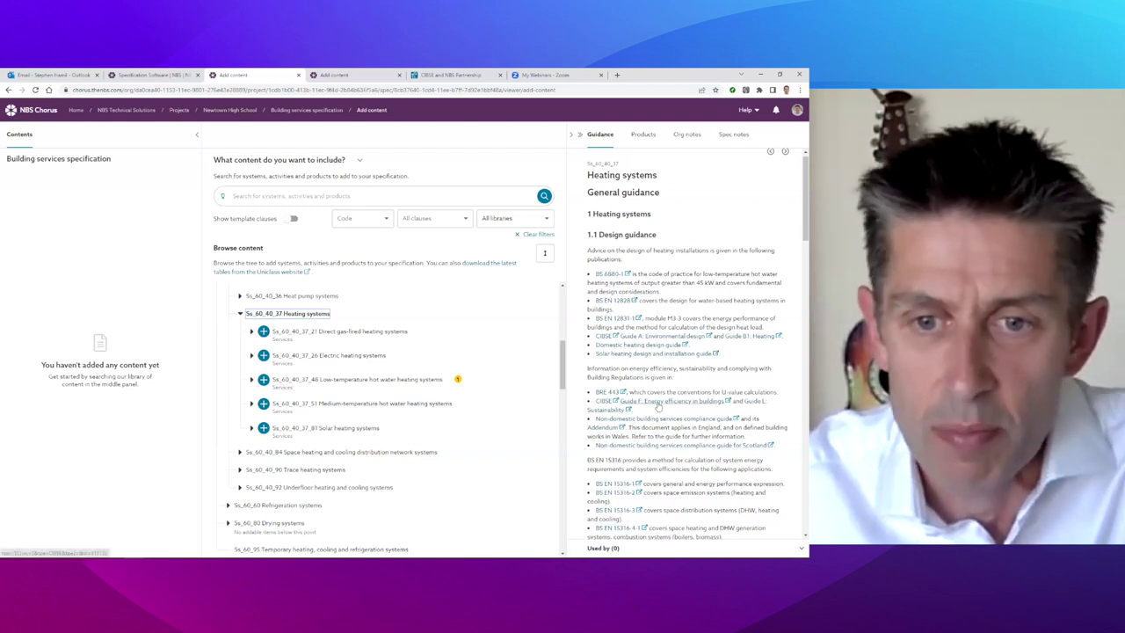
scroll(655, 402, down, 3)
scroll(654, 400, down, 3)
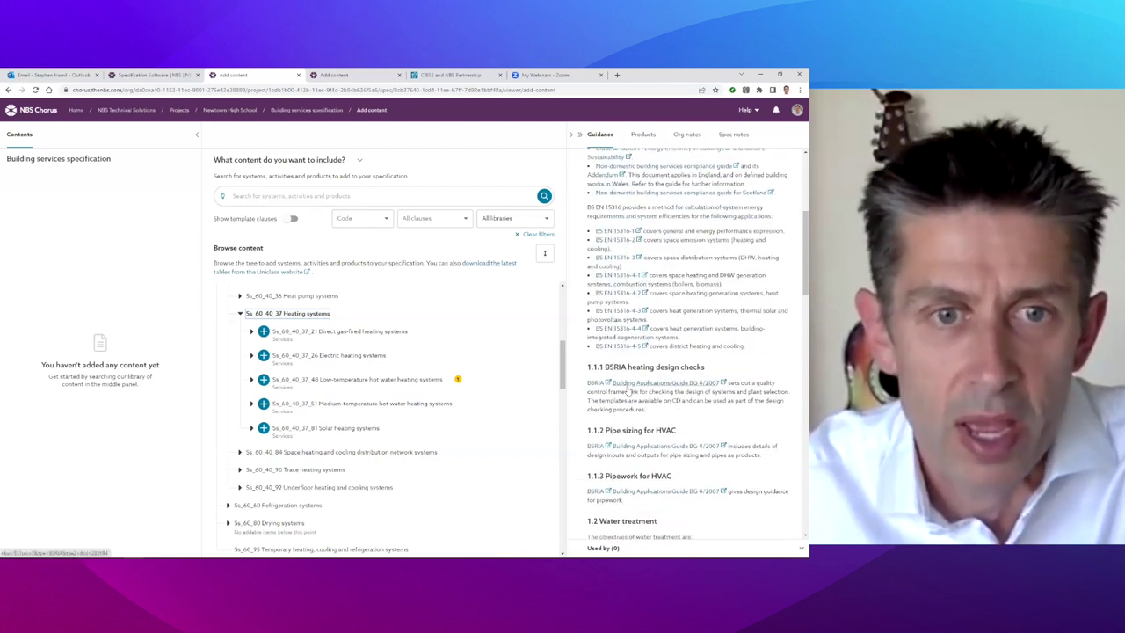
Read the organisation note on Low-temperature hot water heating systems, including its authoring details.
click(301, 383)
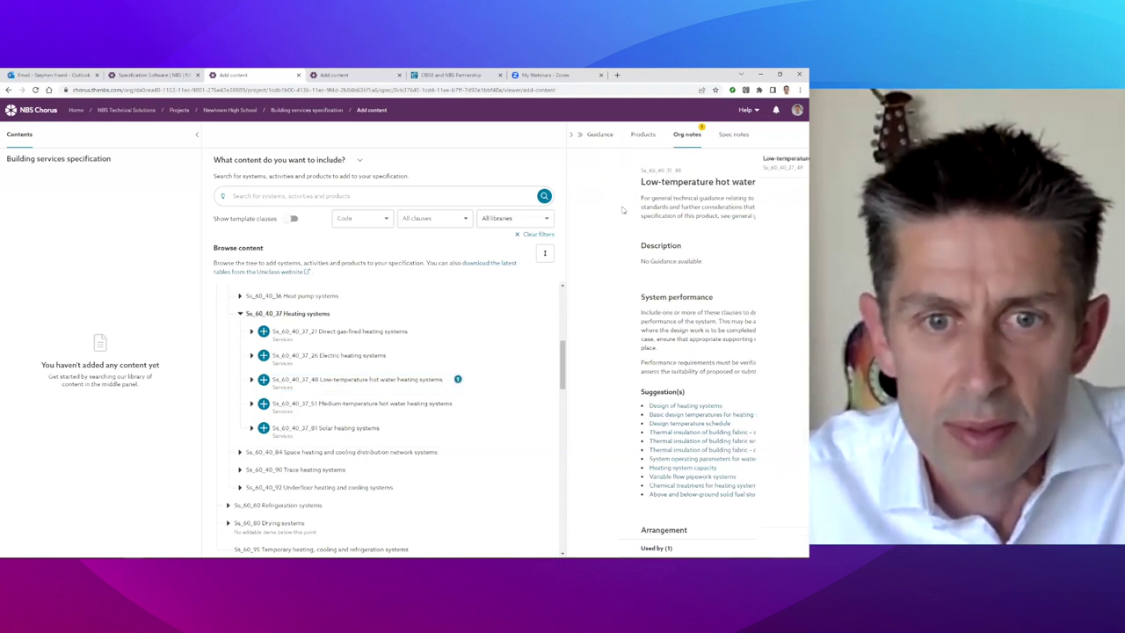
click(690, 137)
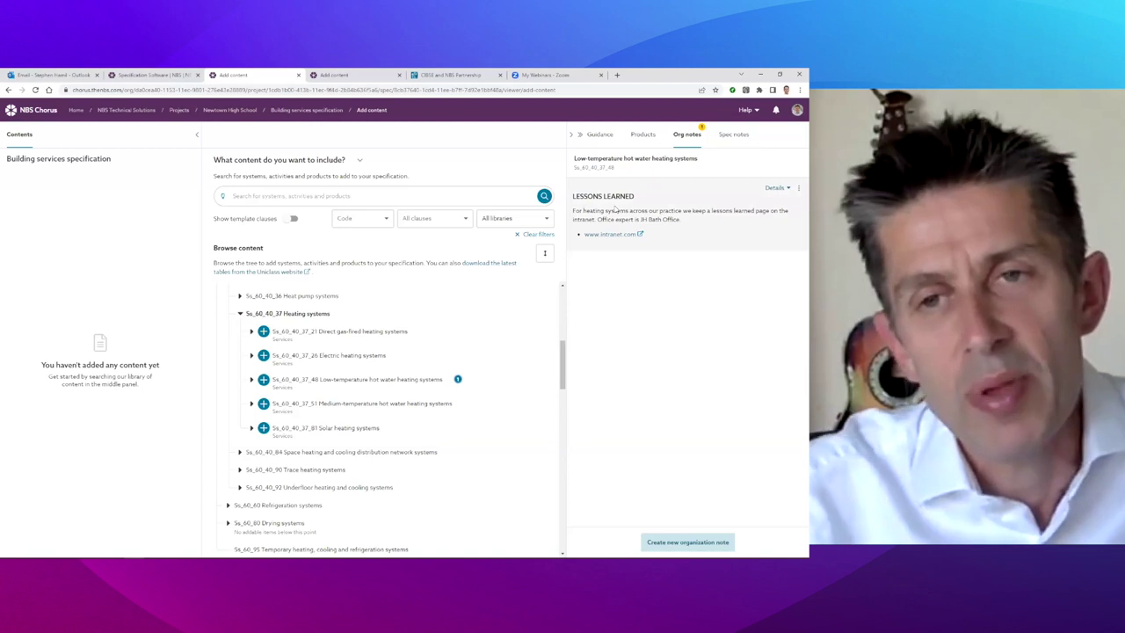
click(787, 189)
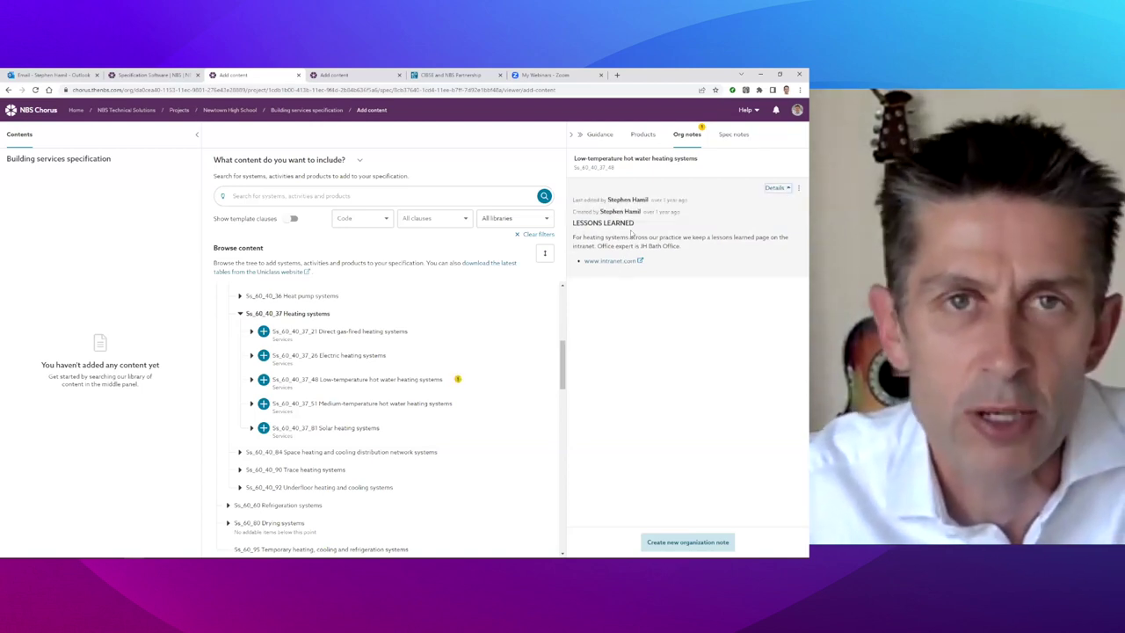
click(783, 190)
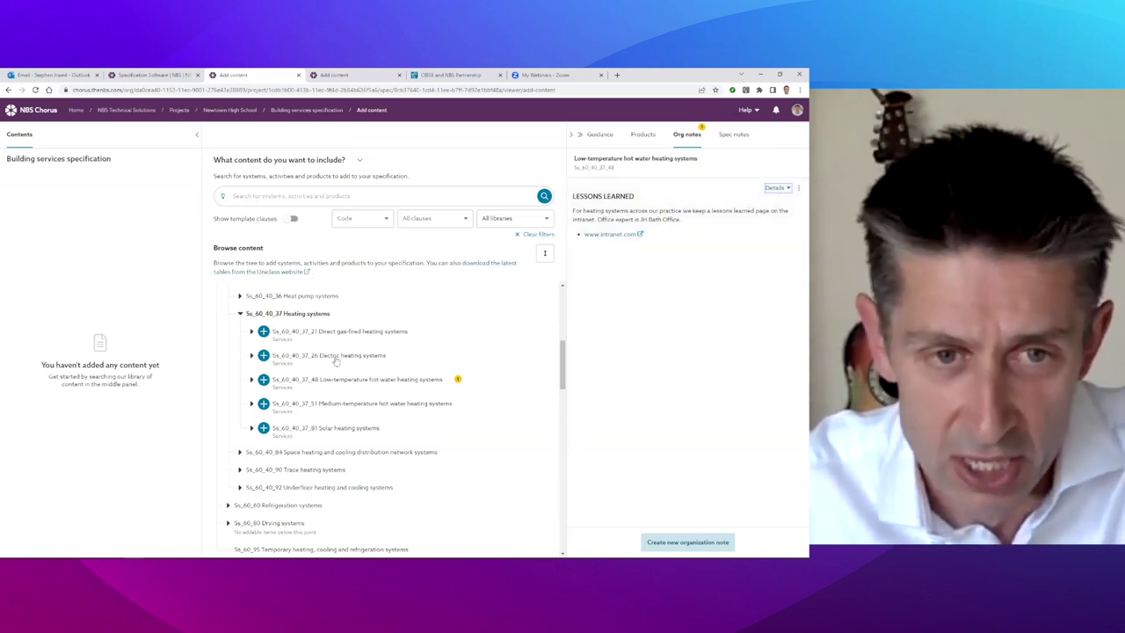
Add Ss_60_40_37_48 Low-temperature hot water heating systems to the specification.
click(264, 380)
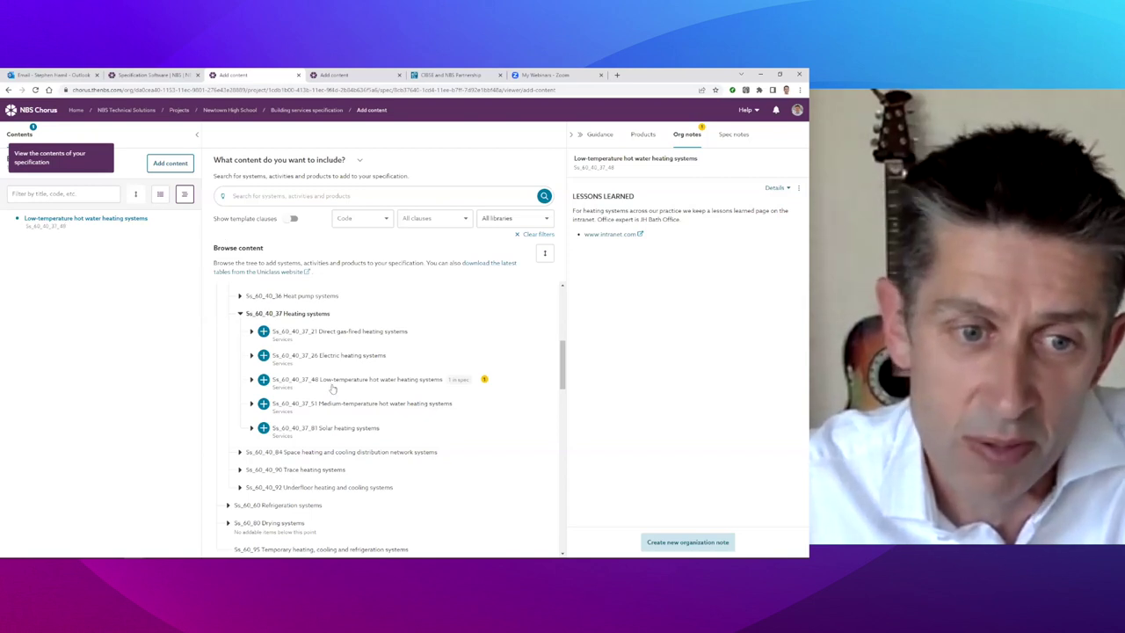
scroll(332, 387, down, 3)
scroll(332, 388, down, 1)
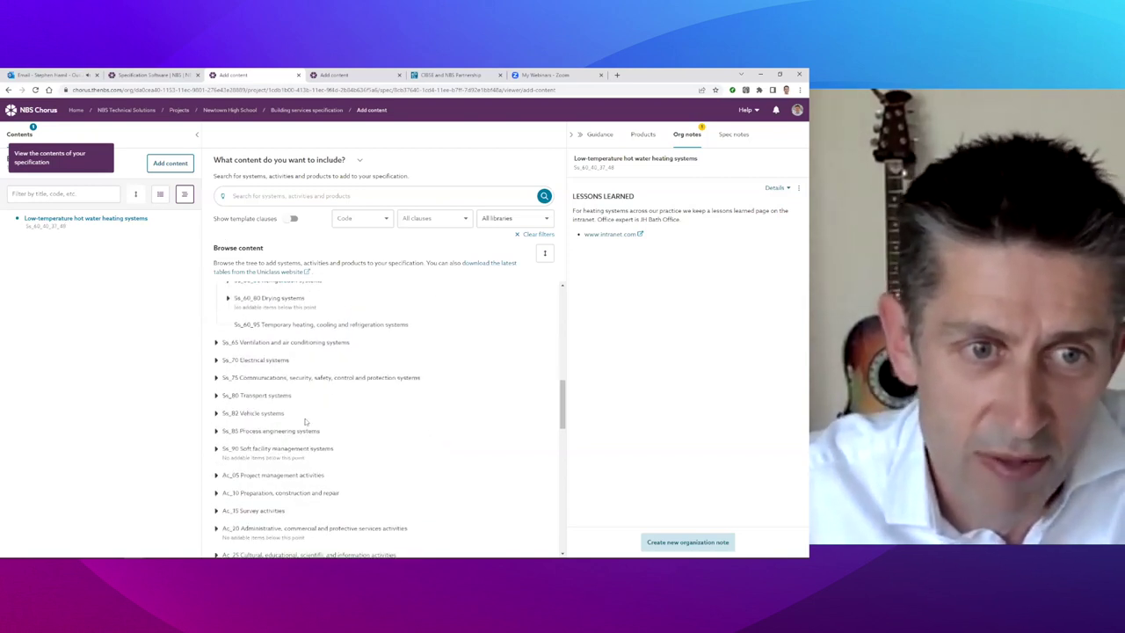
scroll(286, 395, up, 2)
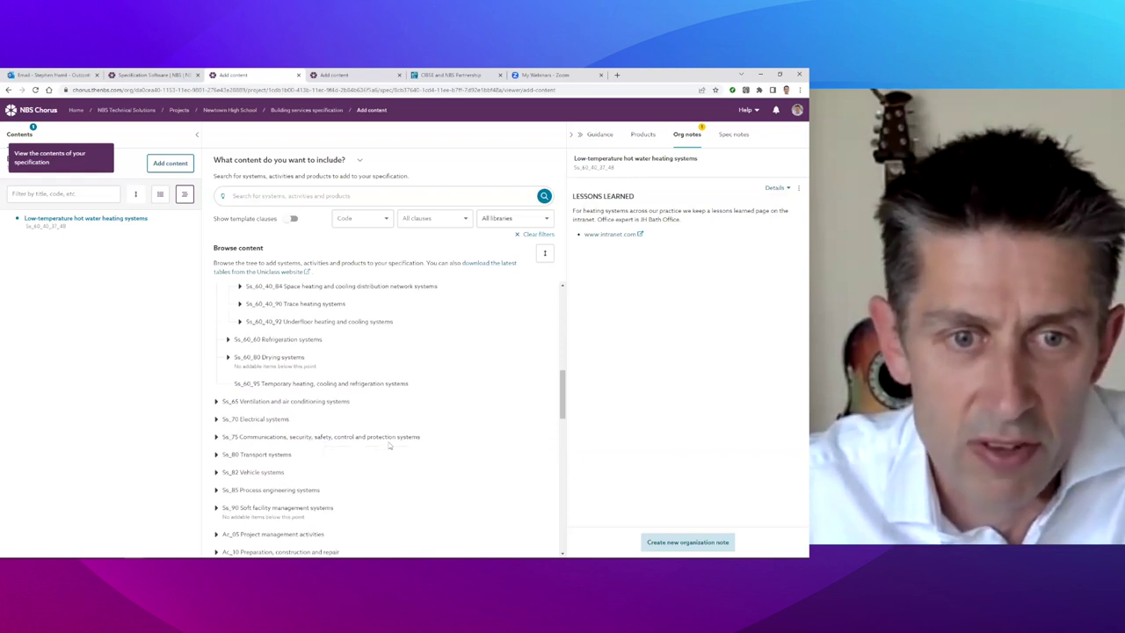
Search the content for "sprinkler", view the Sprinkler systems guidance and add that system to the specification.
click(269, 196)
text(sprinkler)
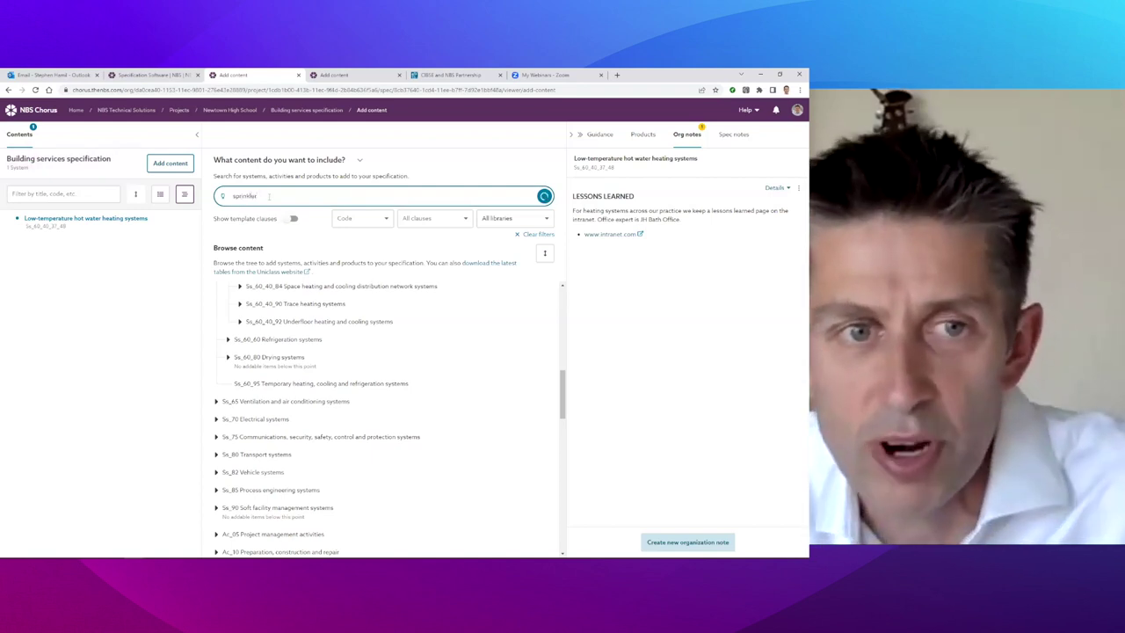
key(Return)
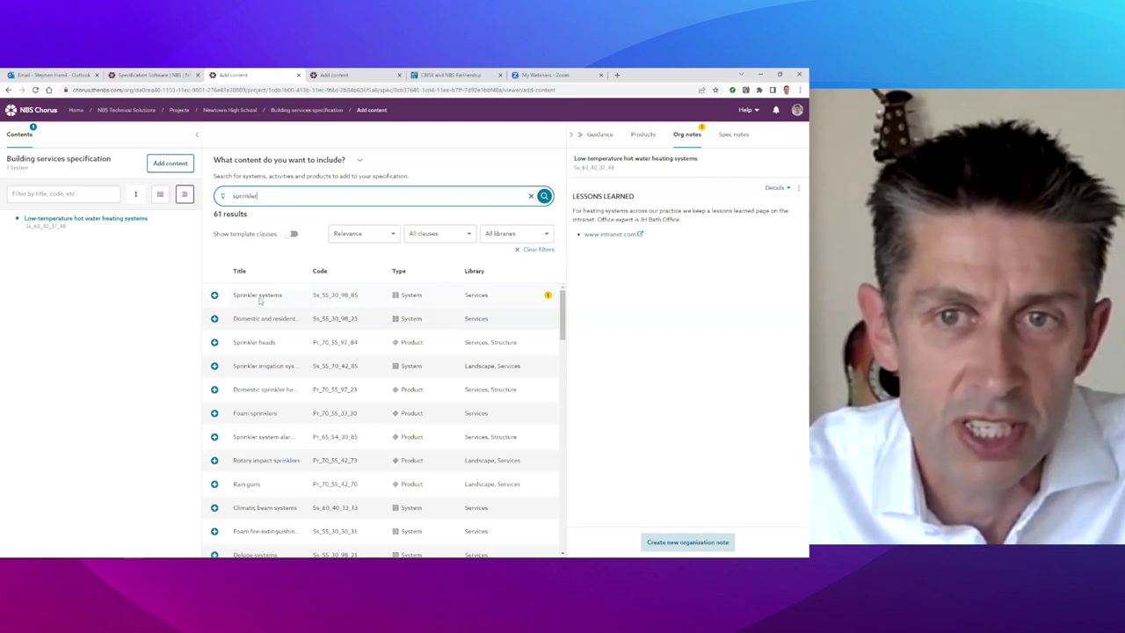
click(259, 297)
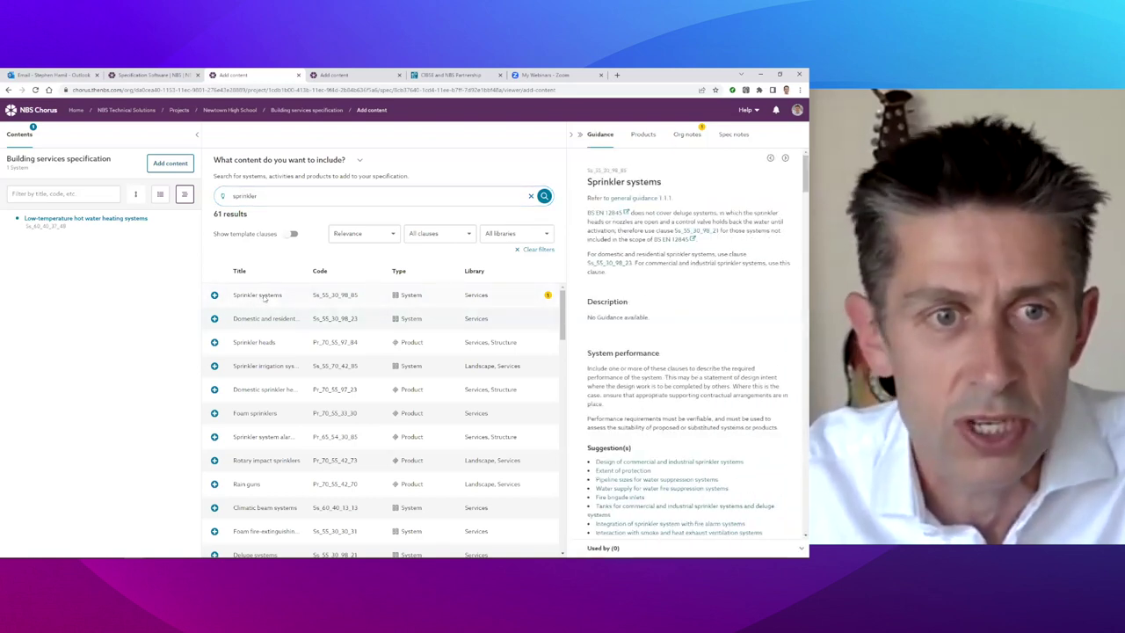
click(215, 295)
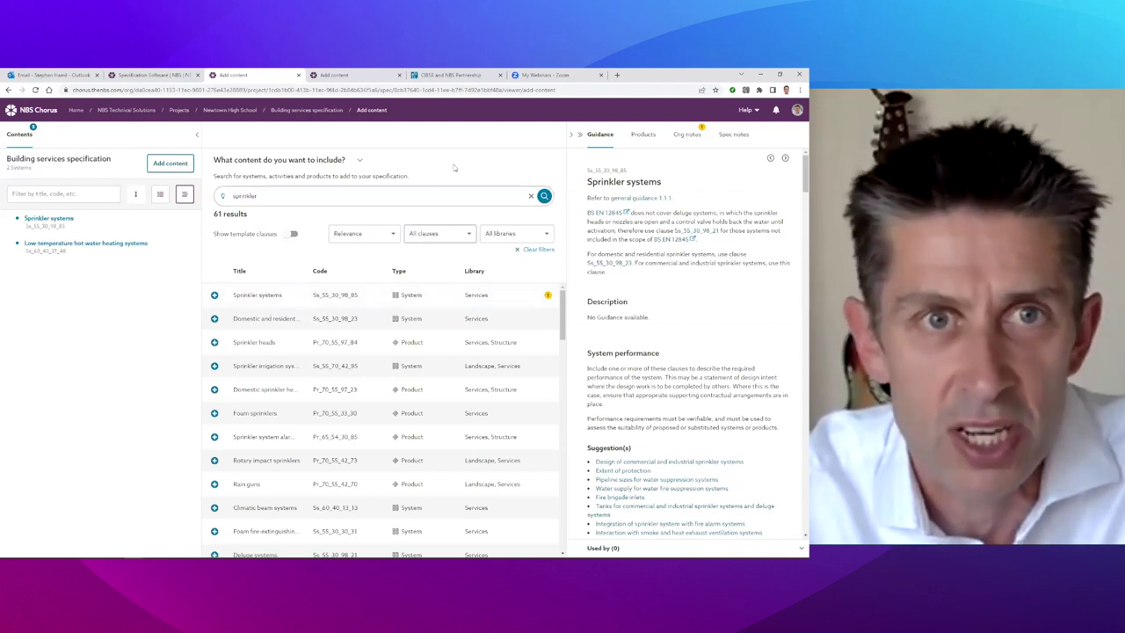
Search the Building services small works specification's content for "sprinkler" and "ventilation", and examine which libraries the listed systems belong to.
click(341, 78)
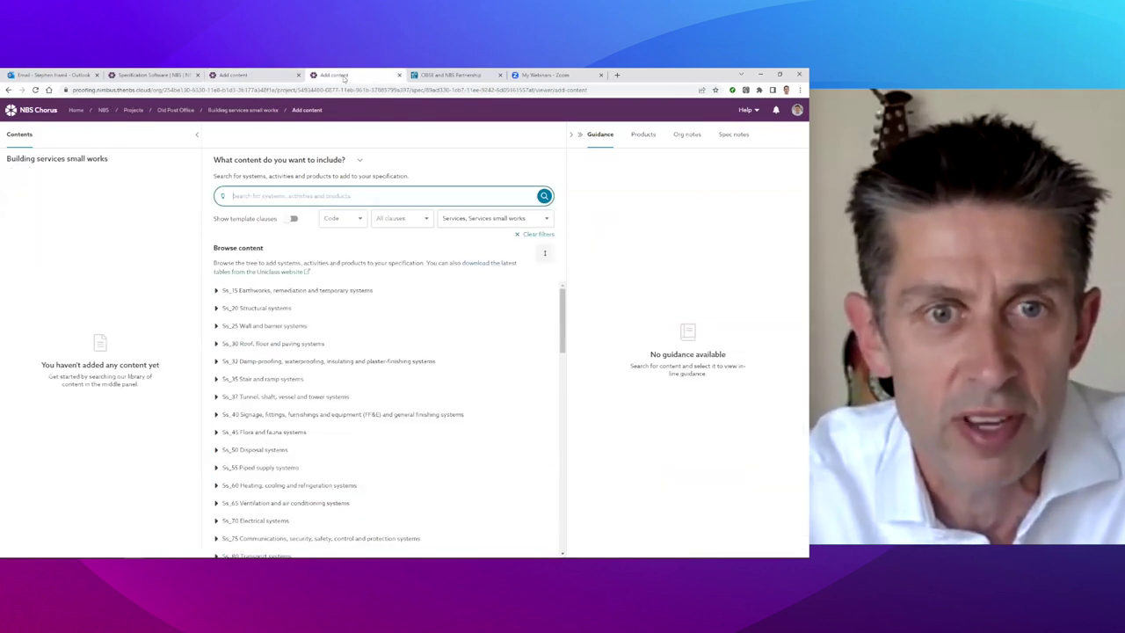
text(air)
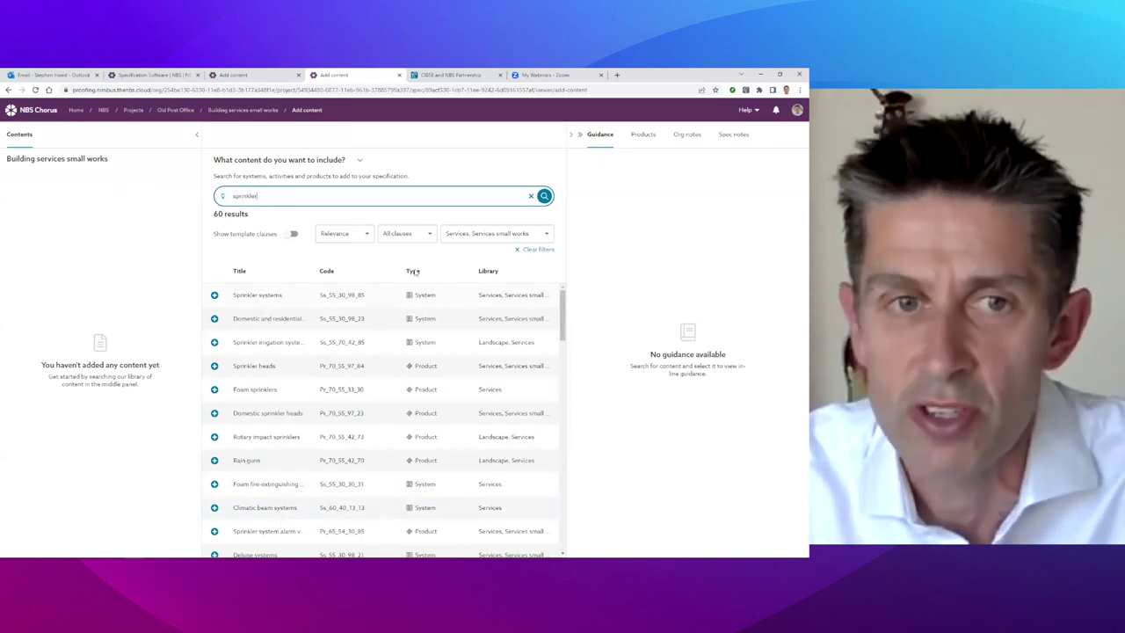
double_click(243, 195)
text(ven)
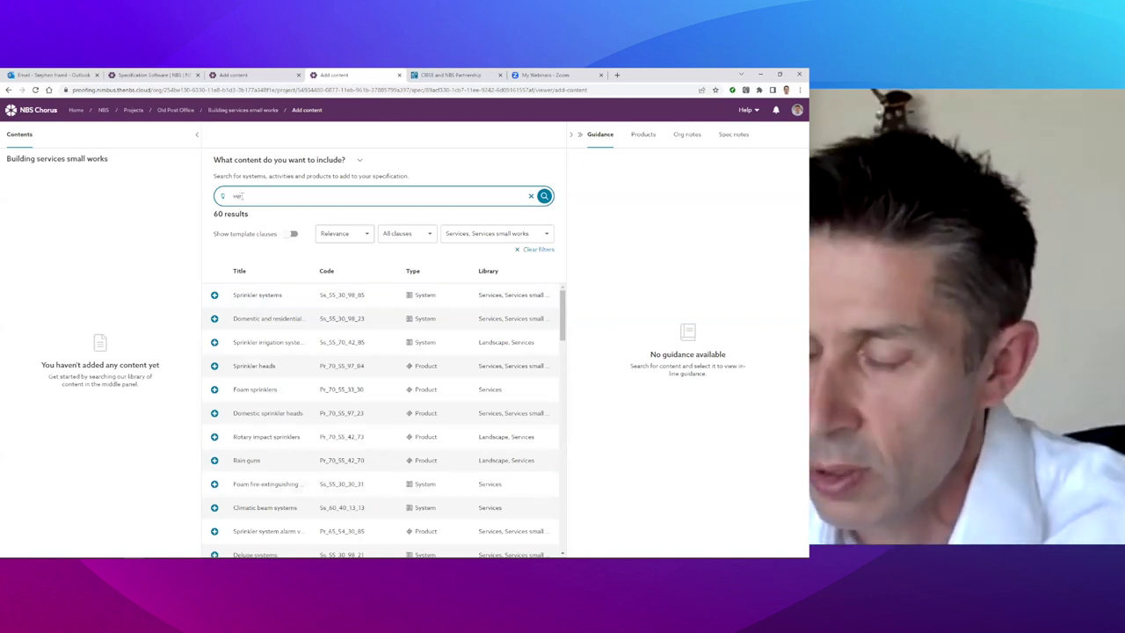
text(tilation)
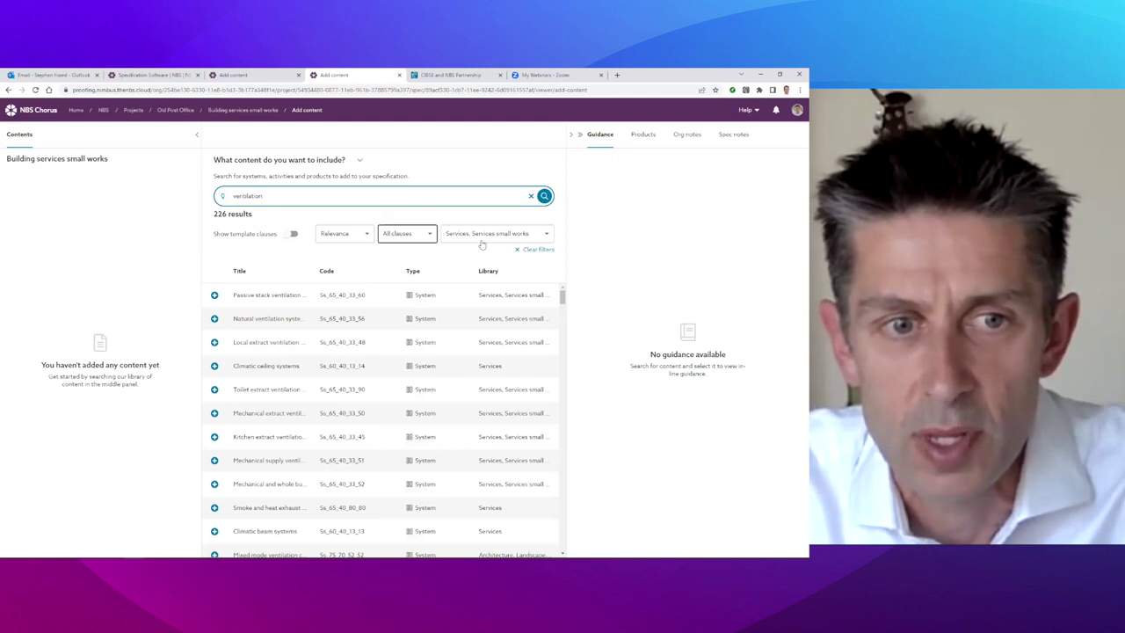
scroll(488, 441, down, 1)
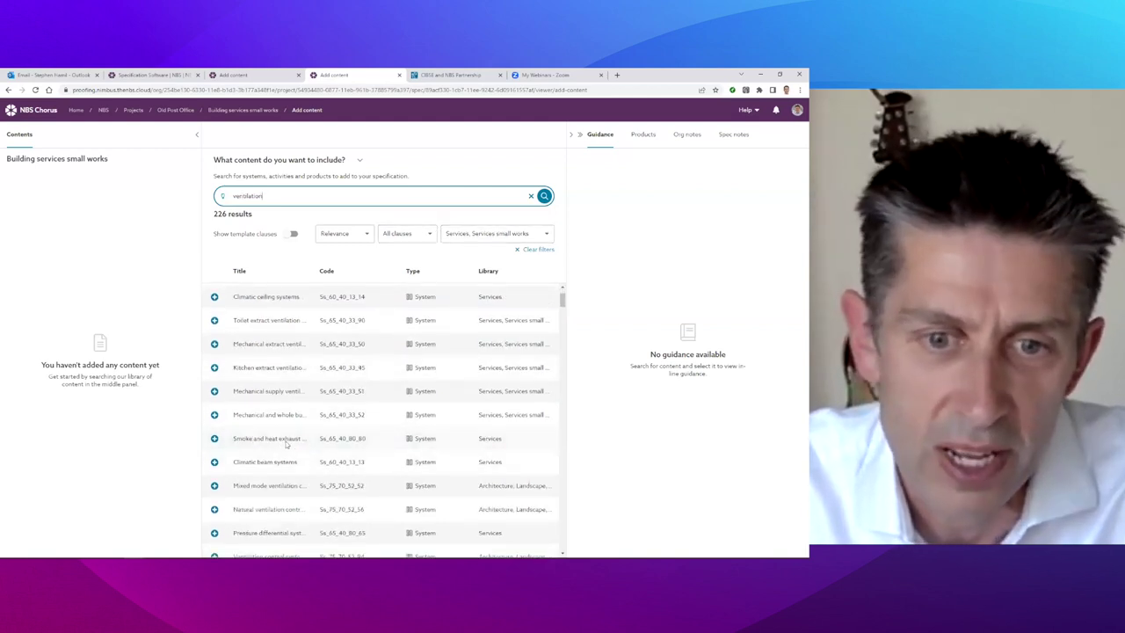
scroll(285, 446, down, 1)
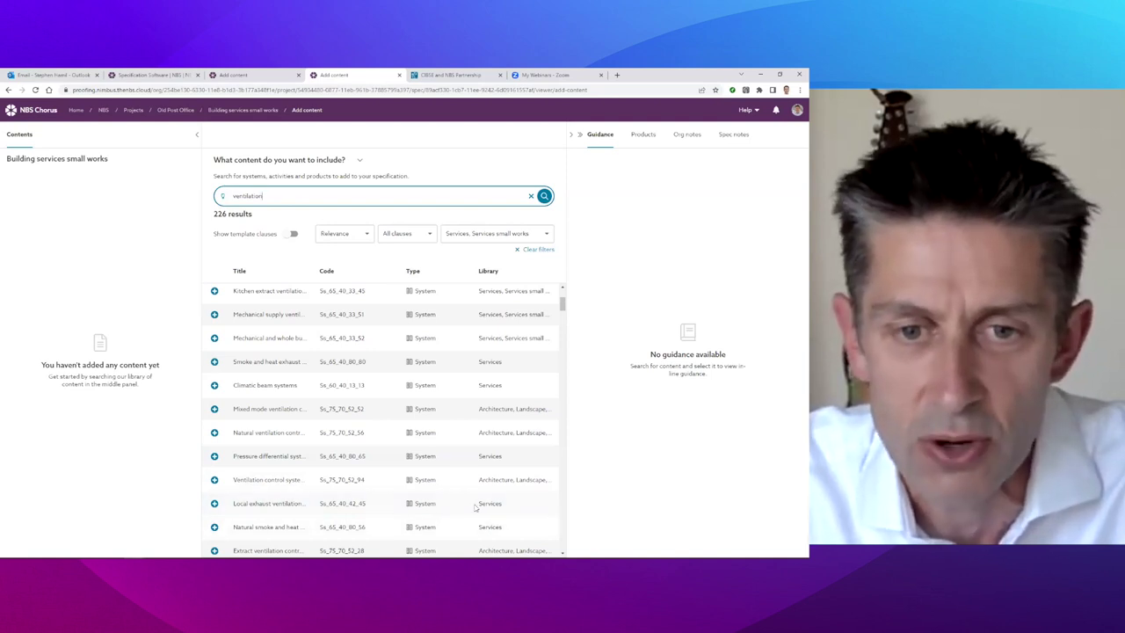
scroll(479, 507, up, 2)
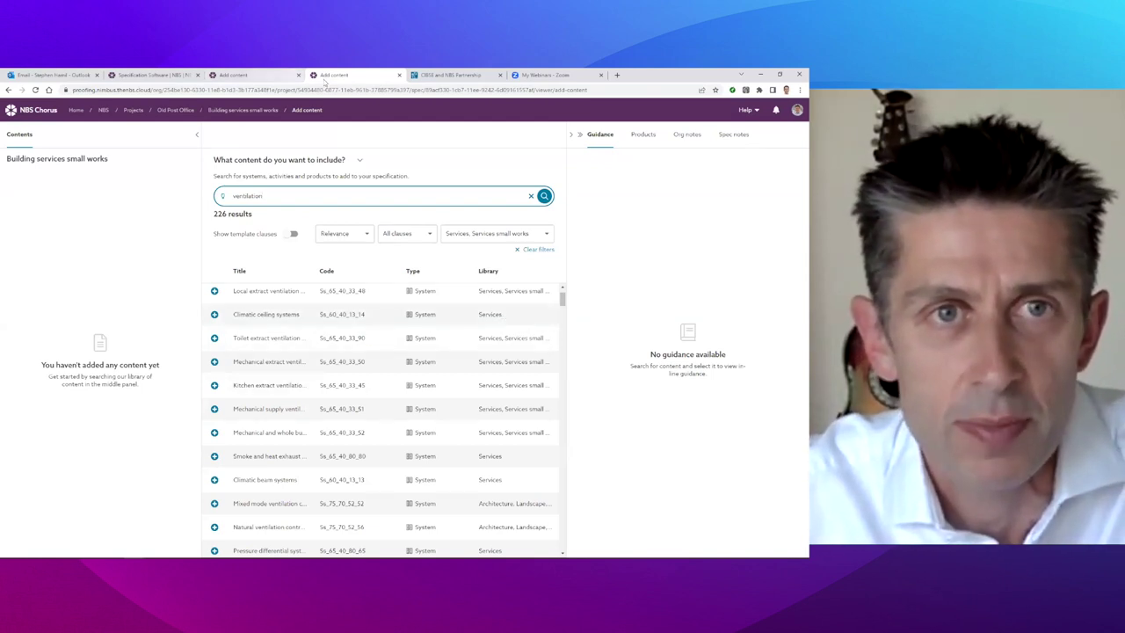
Open the Sprinkler systems clause in the Newtown High School Building services specification and review its rows from Description to System completion.
click(247, 77)
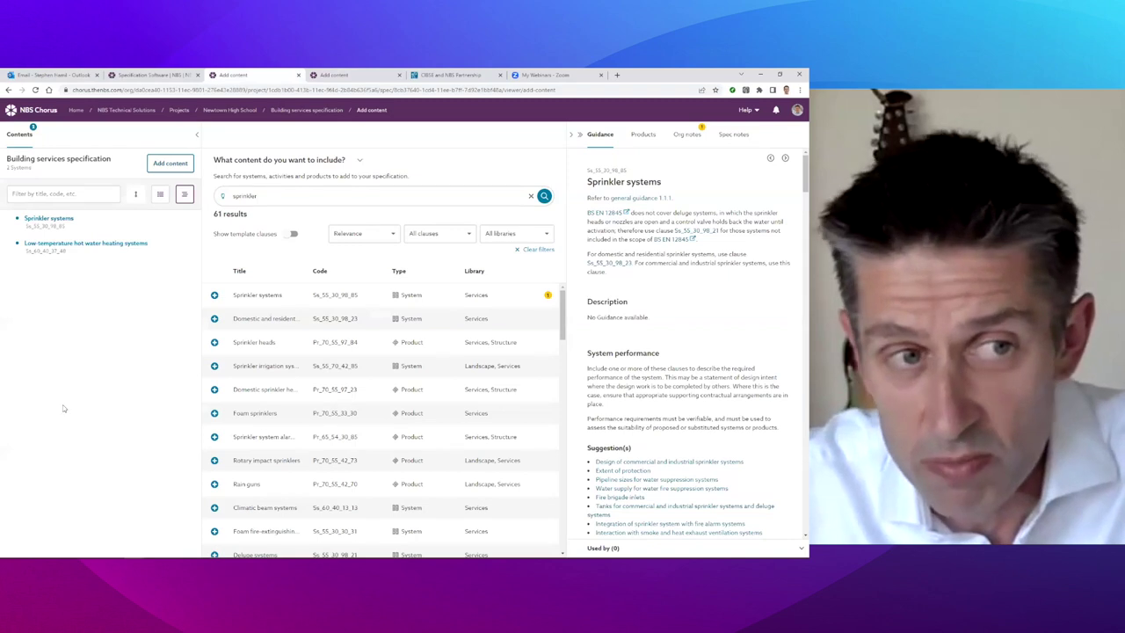
click(62, 227)
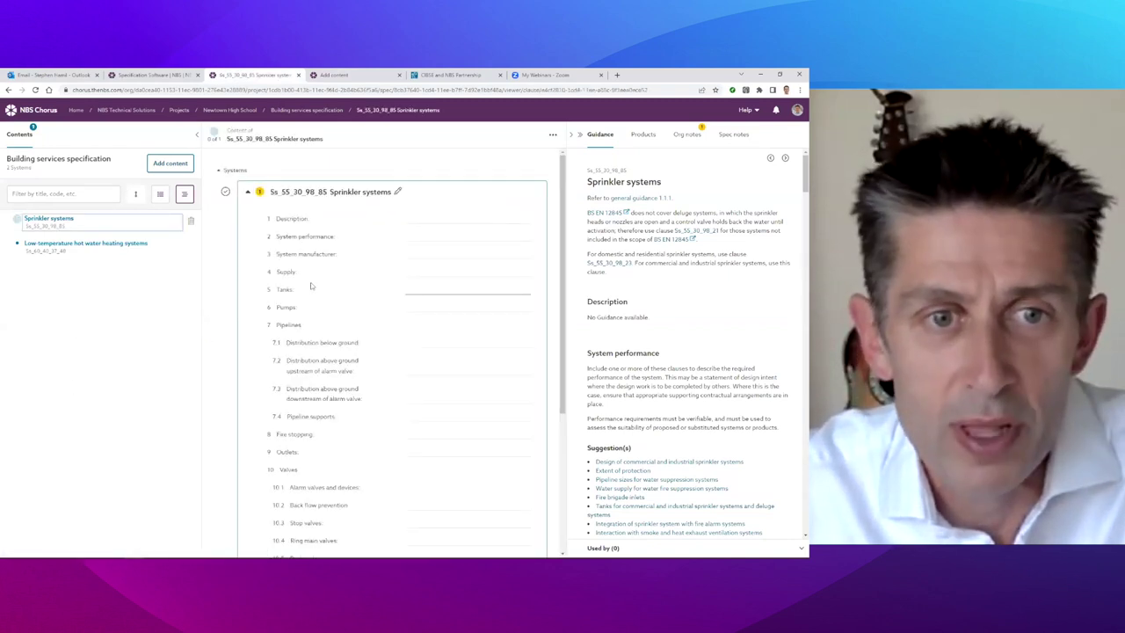
scroll(327, 325, down, 3)
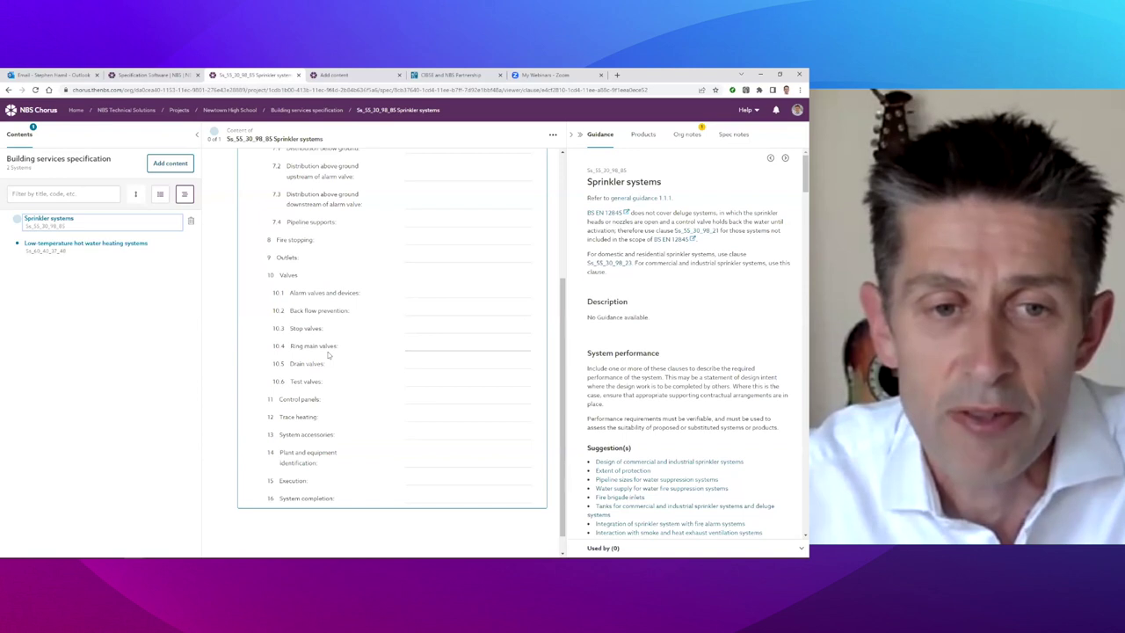
scroll(330, 354, up, 3)
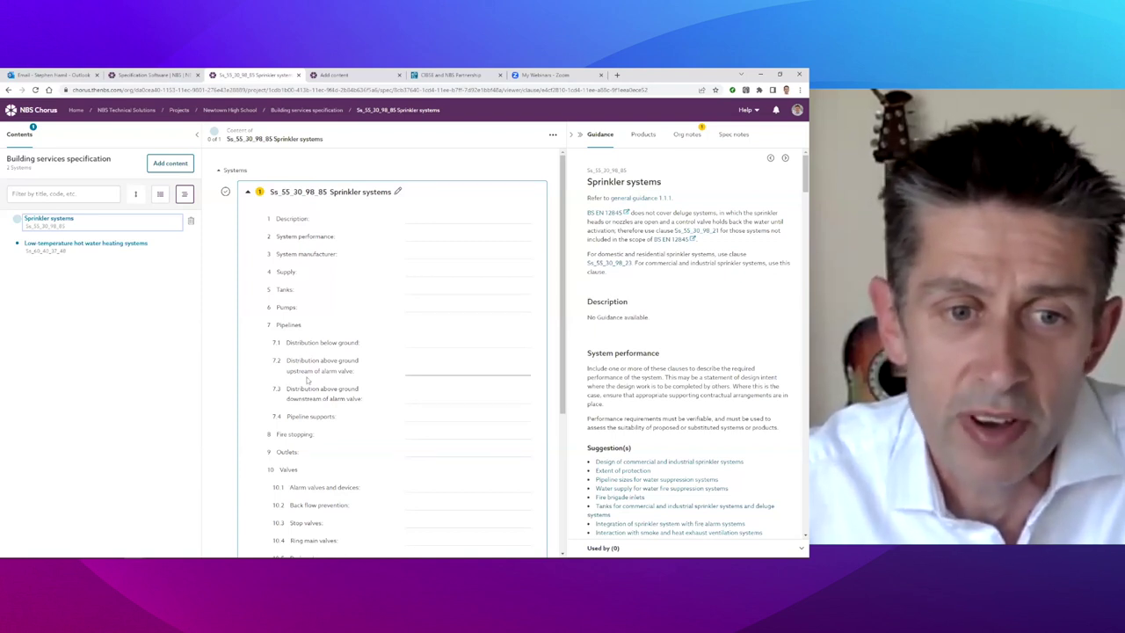
scroll(307, 380, down, 3)
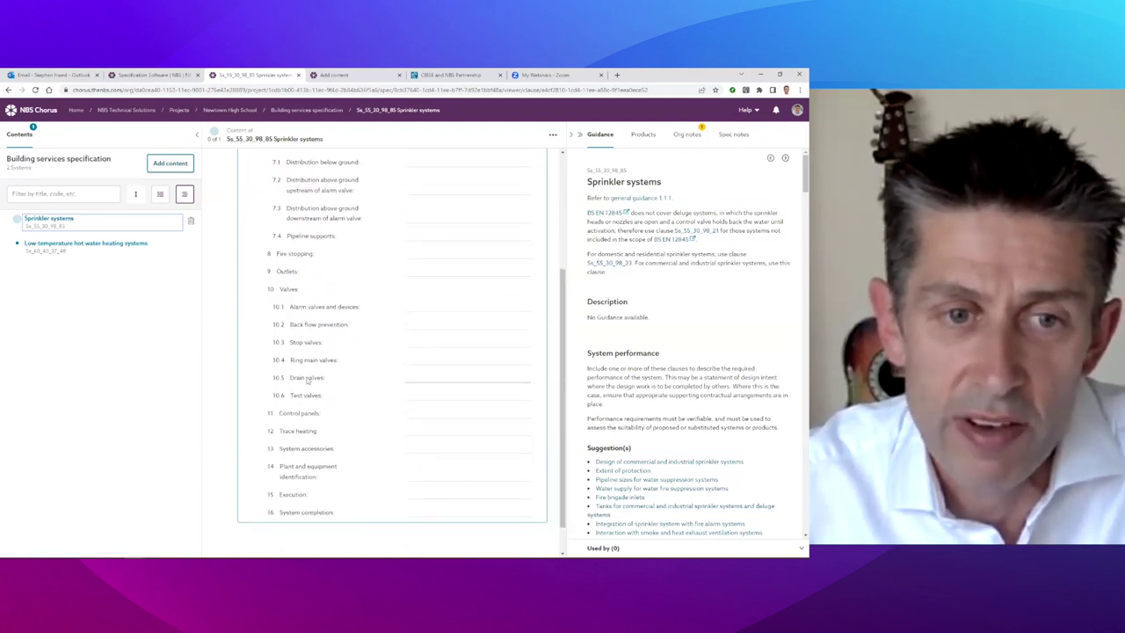
scroll(308, 379, up, 3)
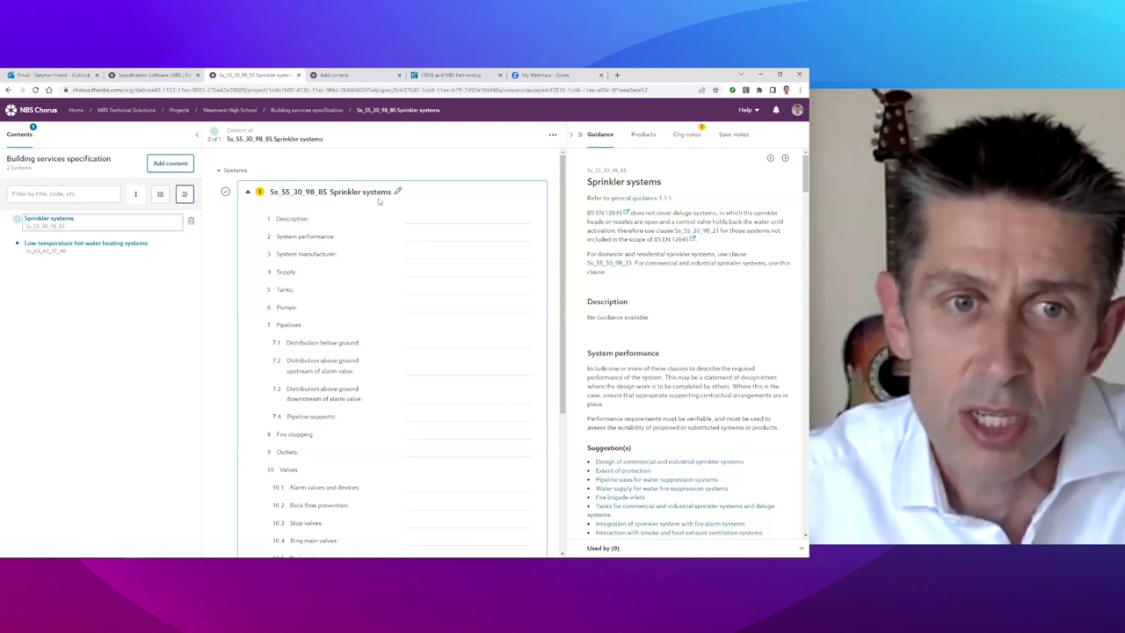
Remove the Trace heating and System accessories rows from the Sprinkler systems clause and view the row options for Control panels.
click(416, 238)
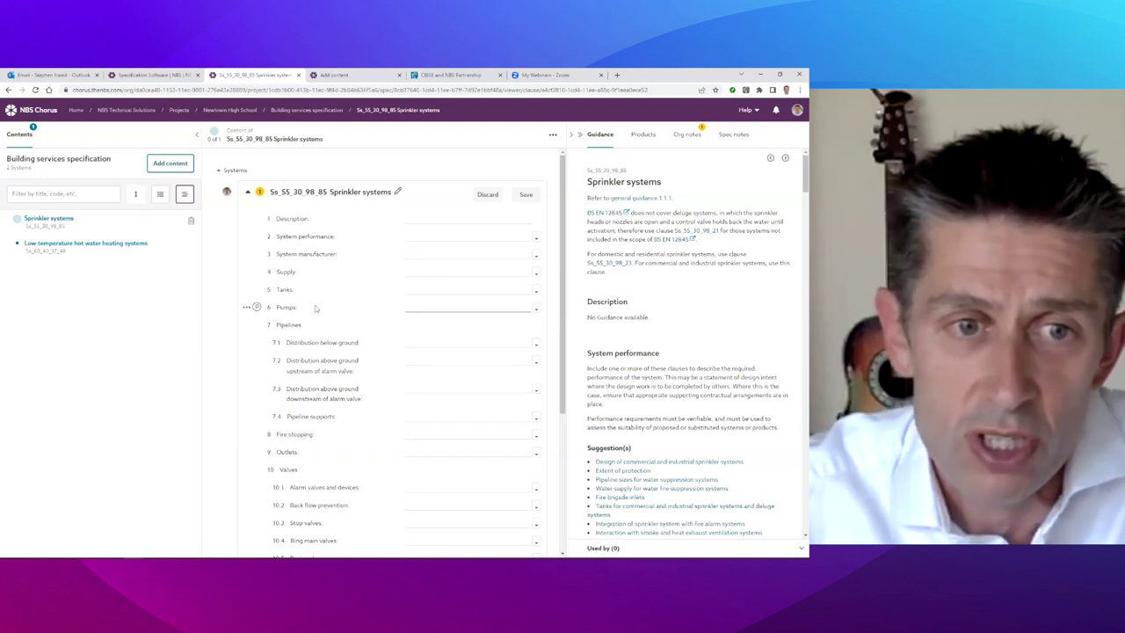
scroll(304, 426, down, 2)
scroll(305, 433, down, 1)
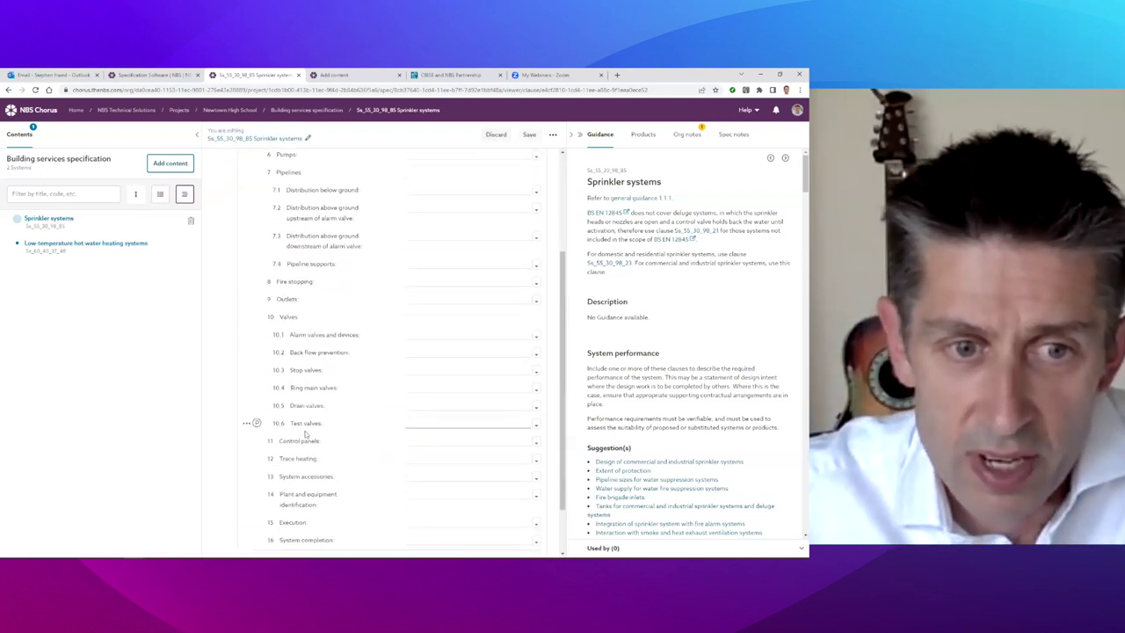
click(256, 459)
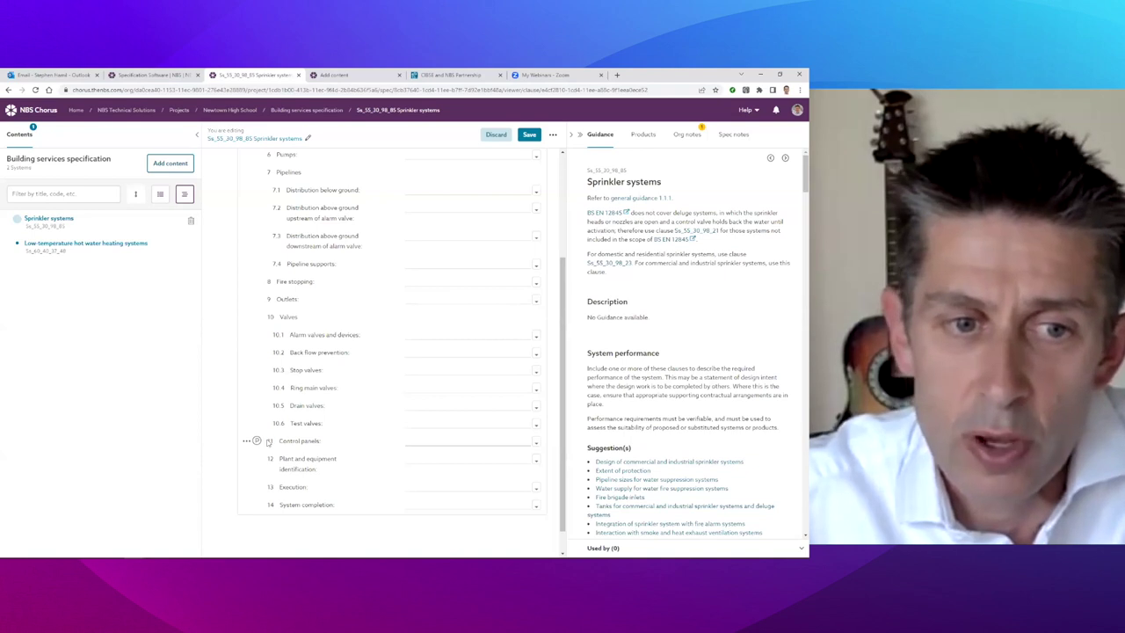
click(248, 441)
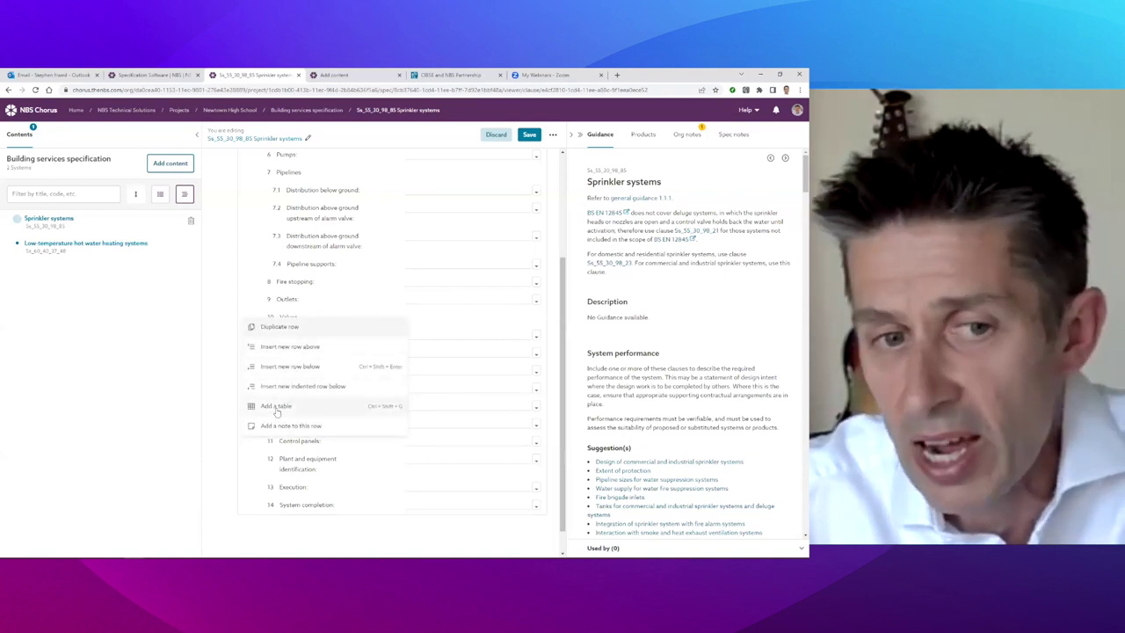
click(419, 263)
scroll(376, 274, up, 3)
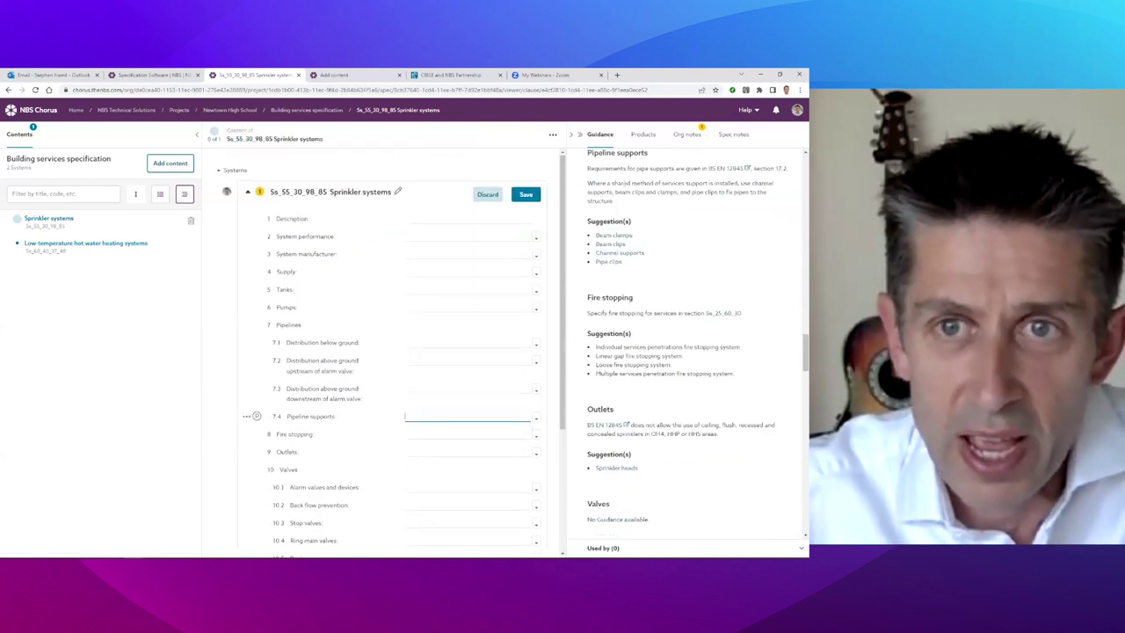
Read the organisation note on Sprinkler systems, highlighting its instruction about ACME SPRINKLERS, and return to the guidance.
click(685, 136)
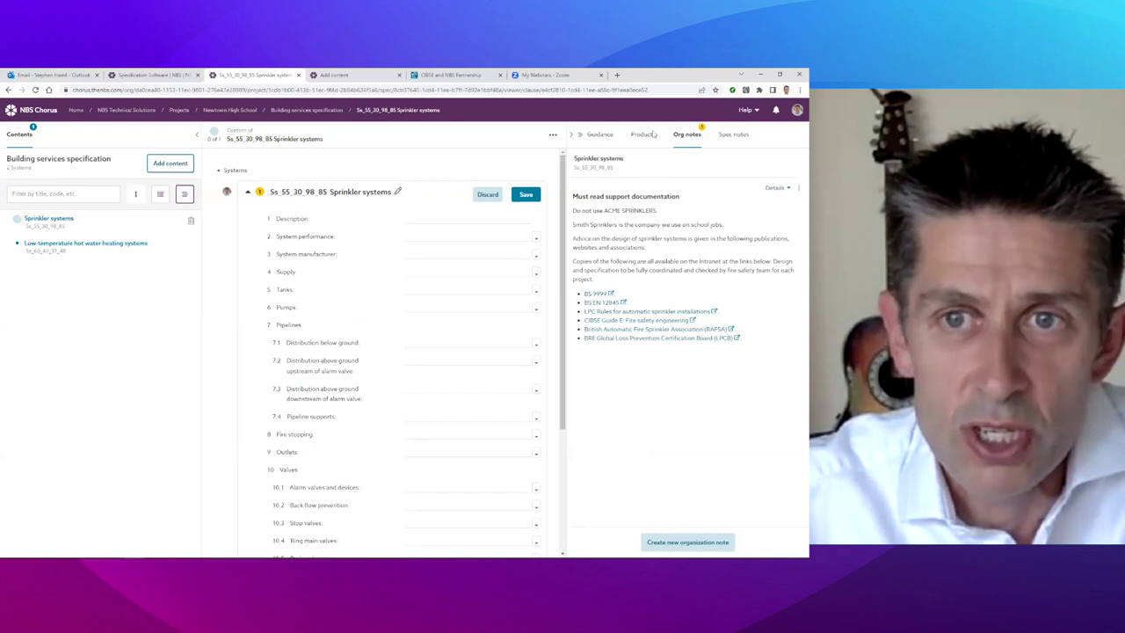
click(601, 136)
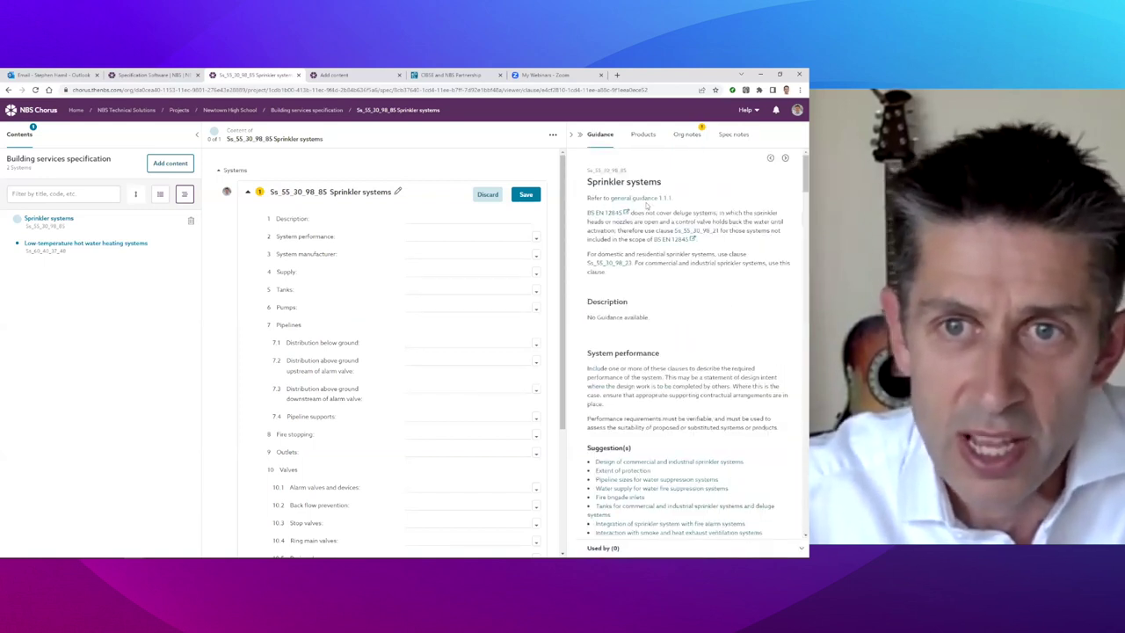
click(686, 136)
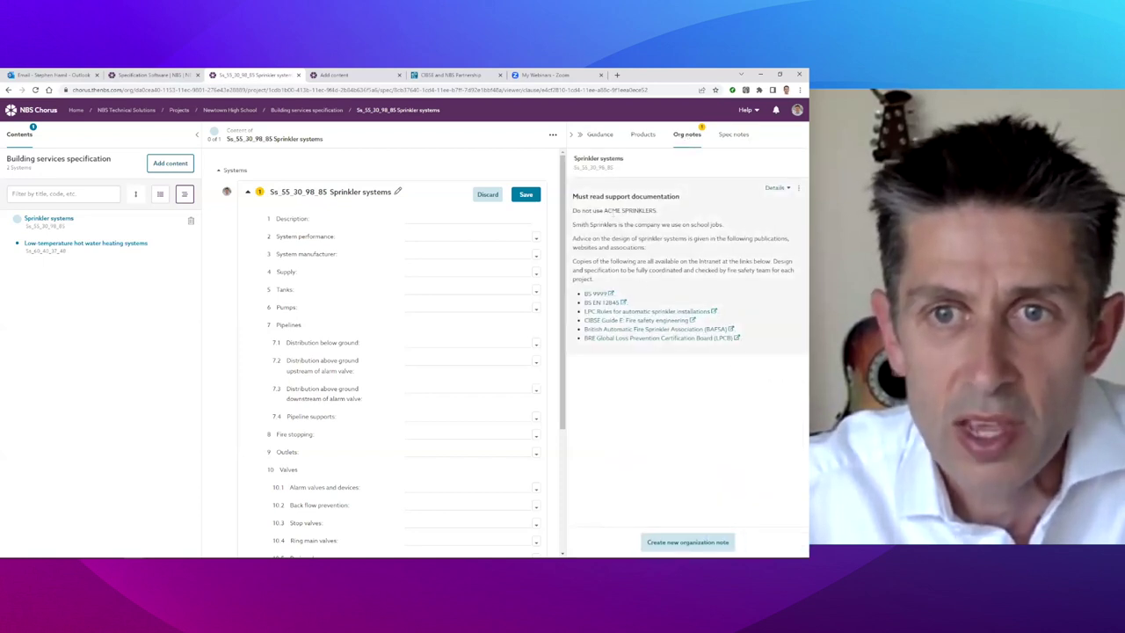
drag(573, 210, 658, 214)
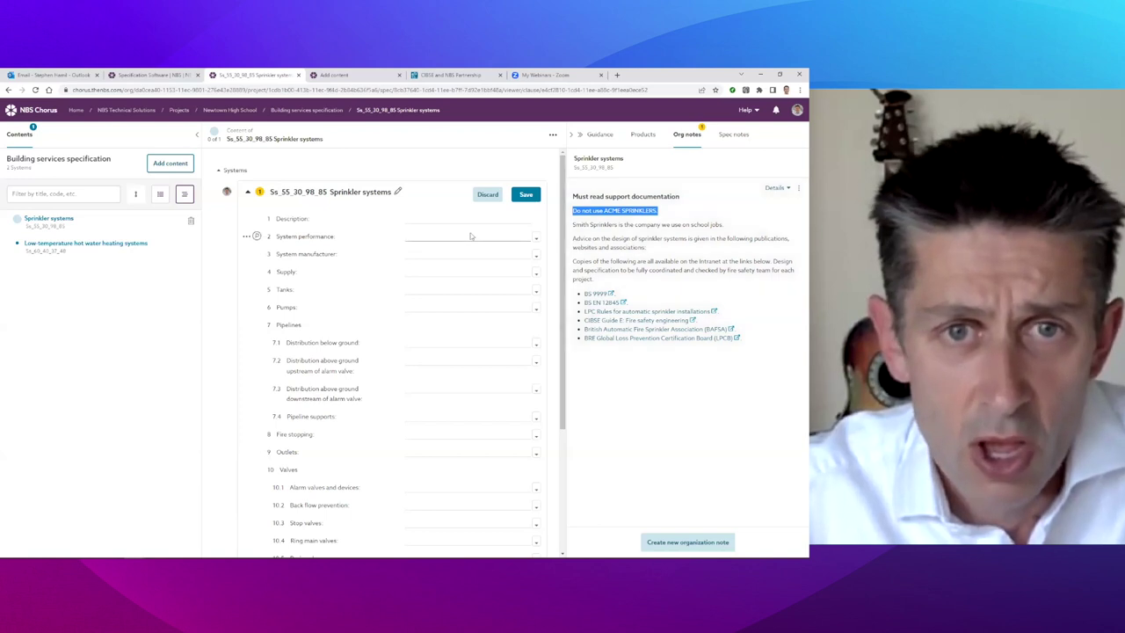
click(410, 196)
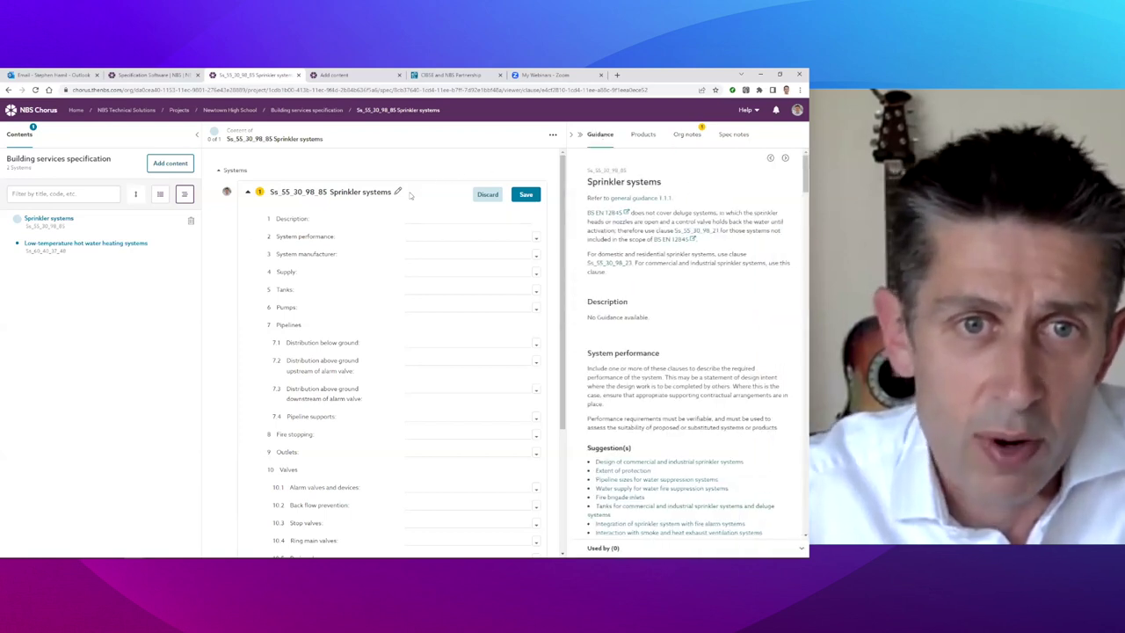
Give the Sprinkler systems clause the suffix FFS-101 and tag it for the summary schedule.
click(397, 192)
click(318, 368)
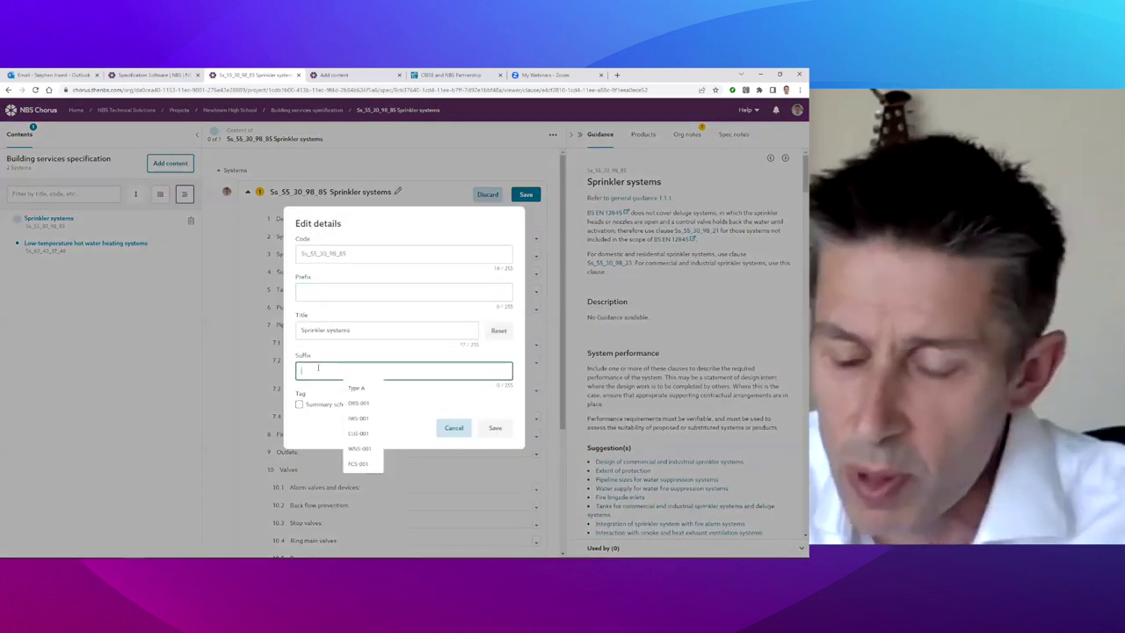
text(FFS-101)
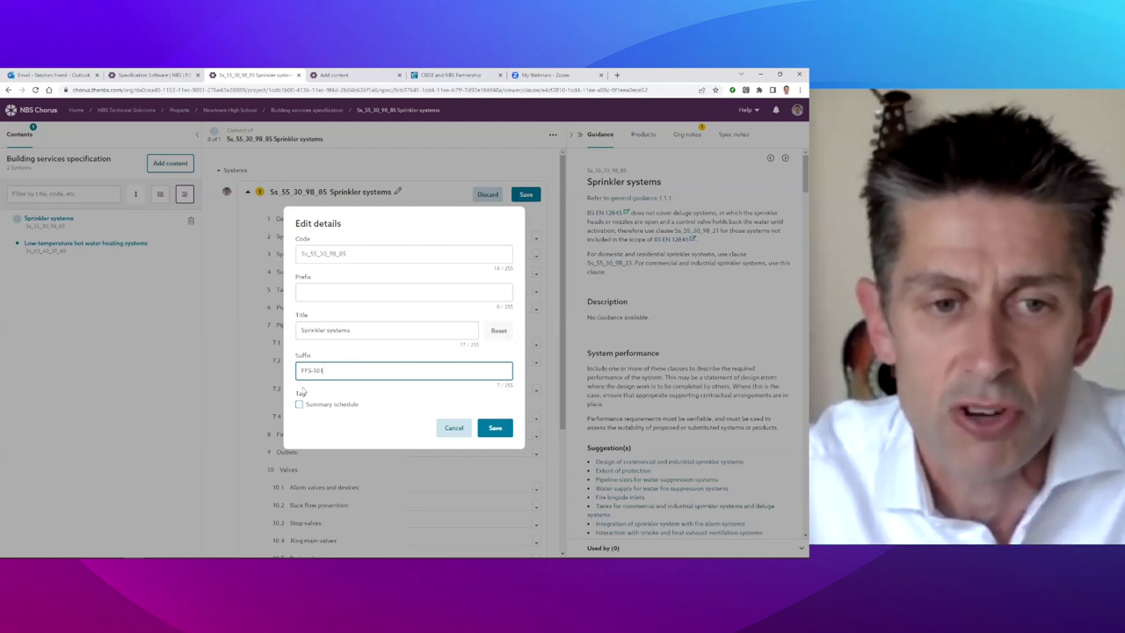
click(299, 404)
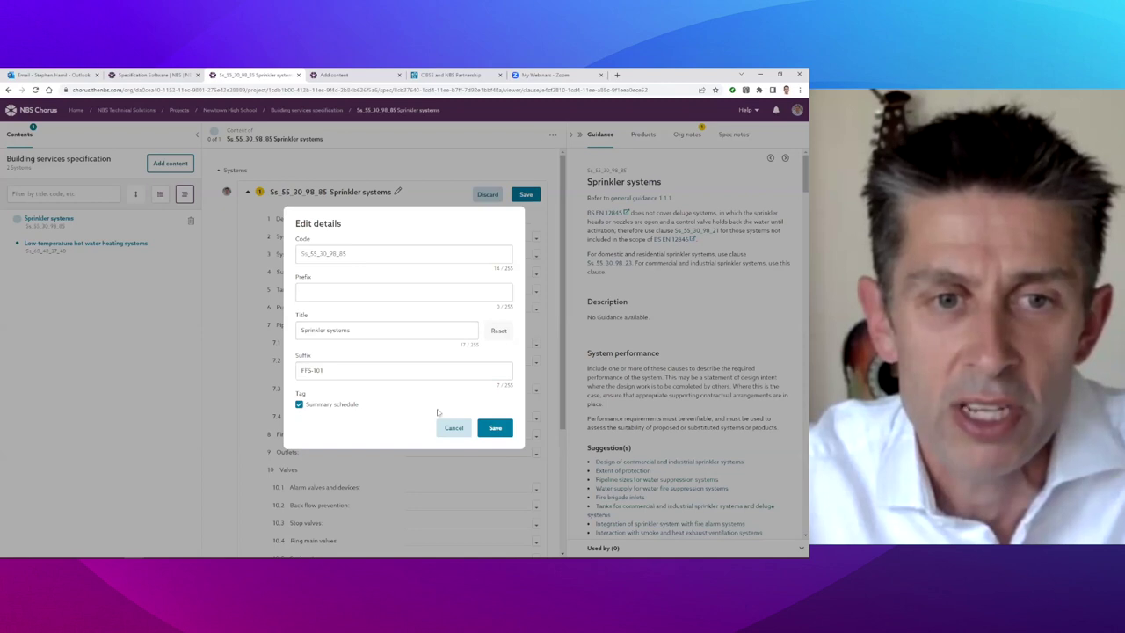
click(494, 428)
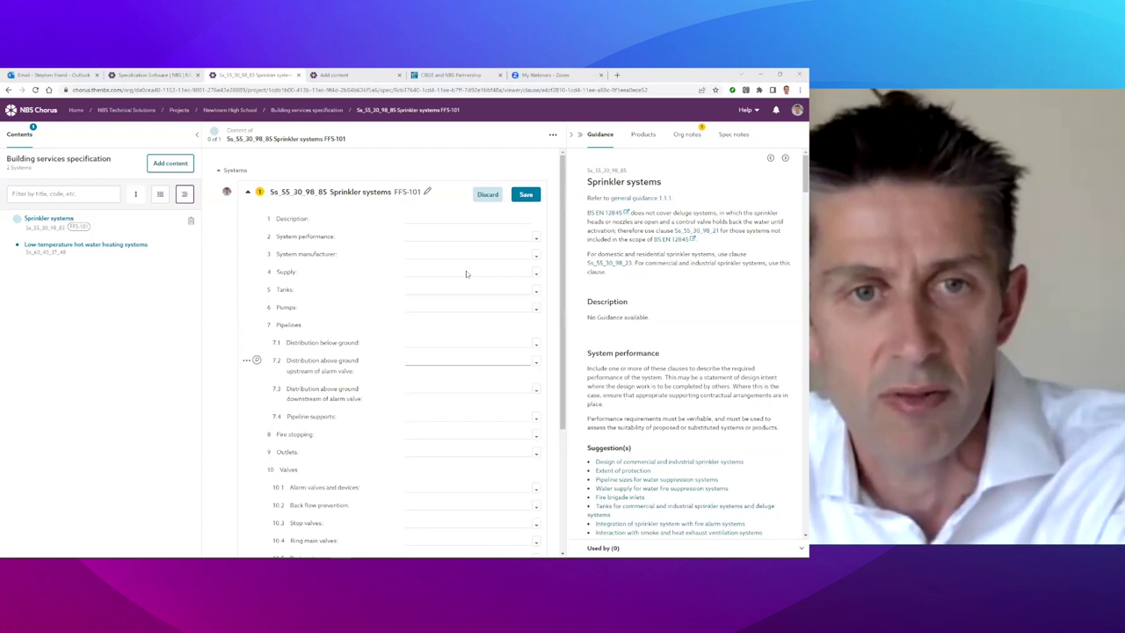
Fill in the description as "Commercial water sprinkler system serving whole building" plus the paragraph on employing a specialist sprinkler contractor, and save the clause.
click(406, 222)
text(Commercial water sprinkler system serving whole building  The Contractor shall employ a specialist sprinkler contractor to develop the design to completion, supply, install, coordinate with other contractors, test, commission and set to work the complete sprinkler system. The work shall include all necessary tools, labour, materials and equipment required to provide a complete working installation that fully meets the functional and performance criteria specified within this specification.)
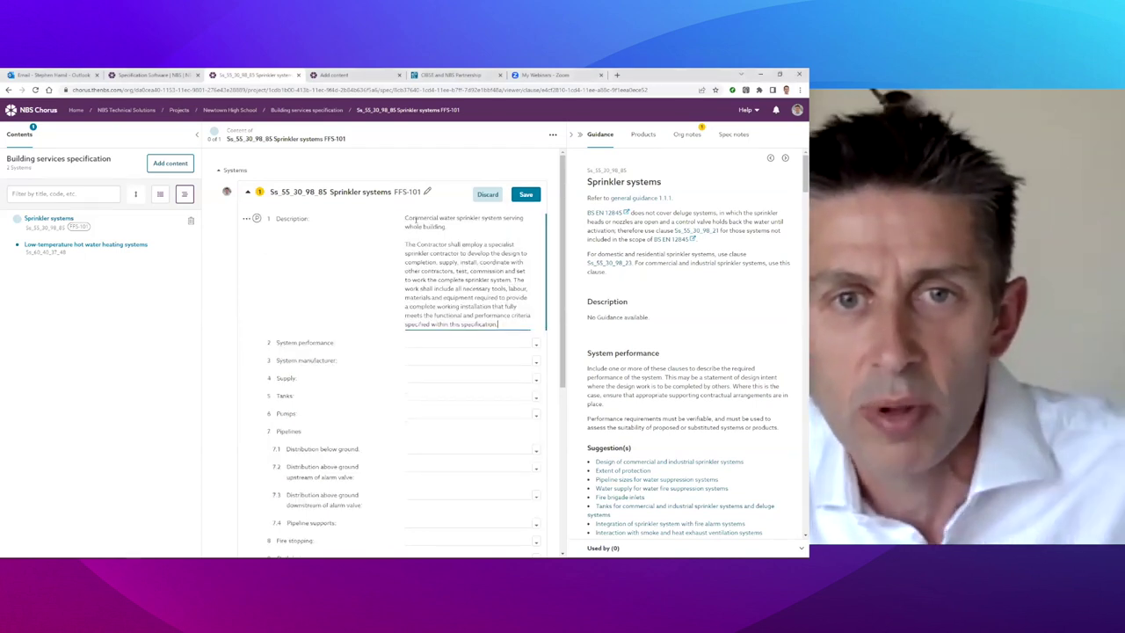
click(525, 195)
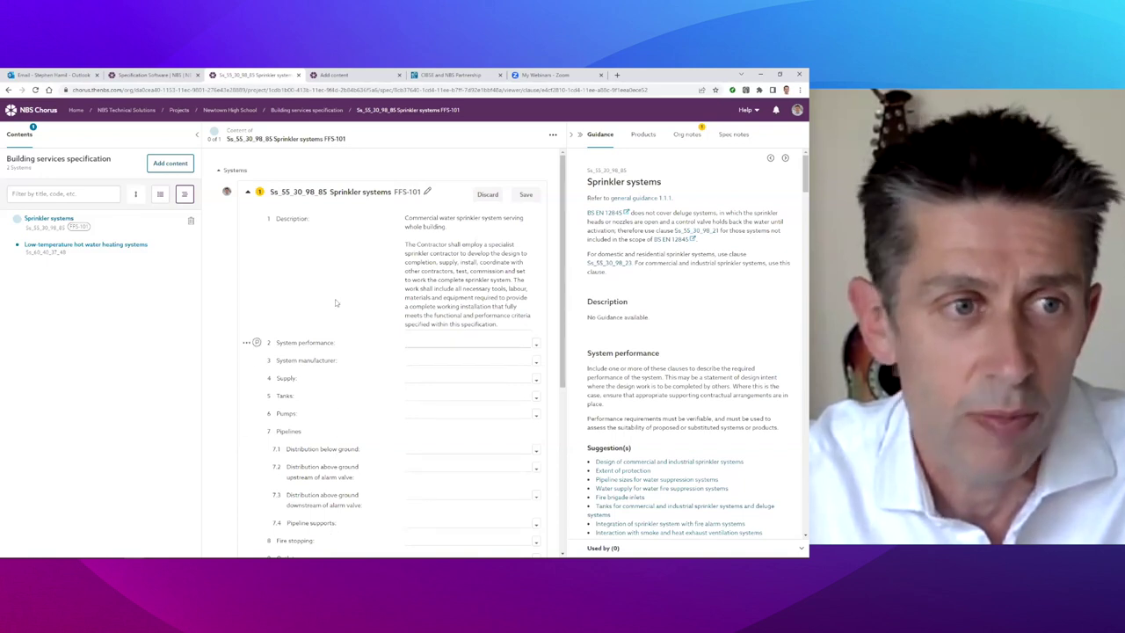
Give the Low-temperature hot water heating systems clause the suffix HWS-101 and tag it for the summary schedule.
click(90, 252)
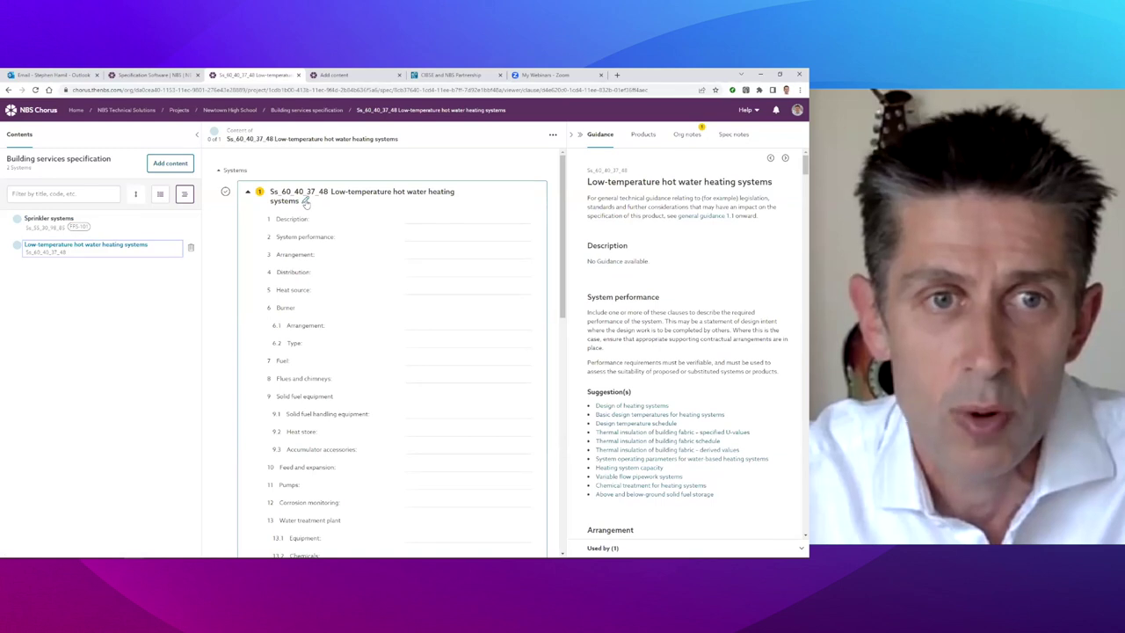
click(305, 200)
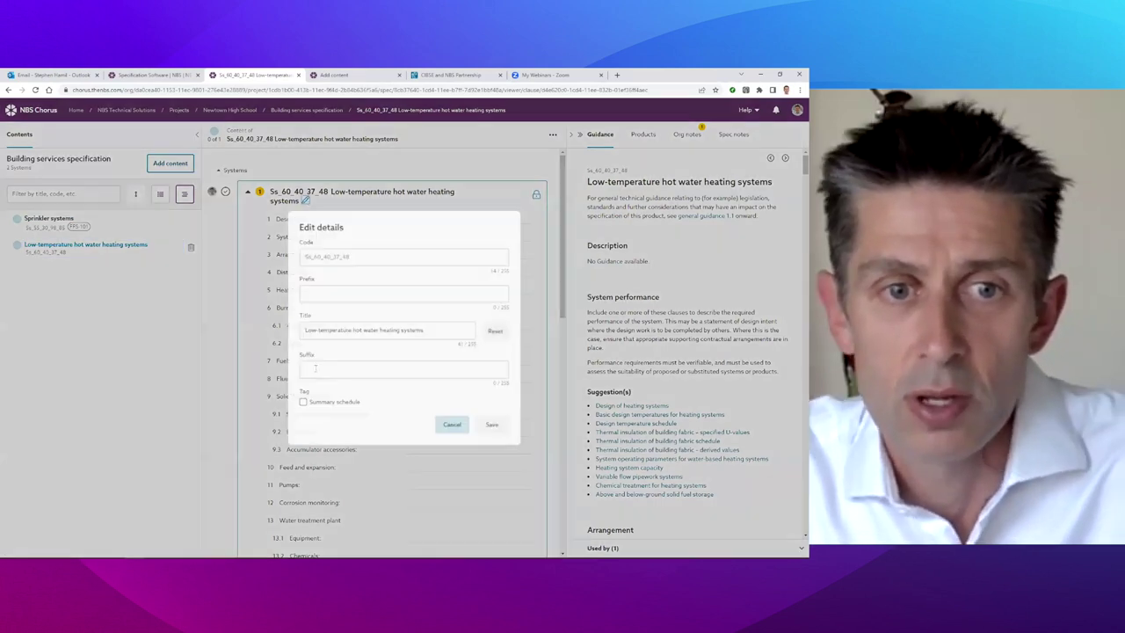
click(315, 369)
text(HWS)
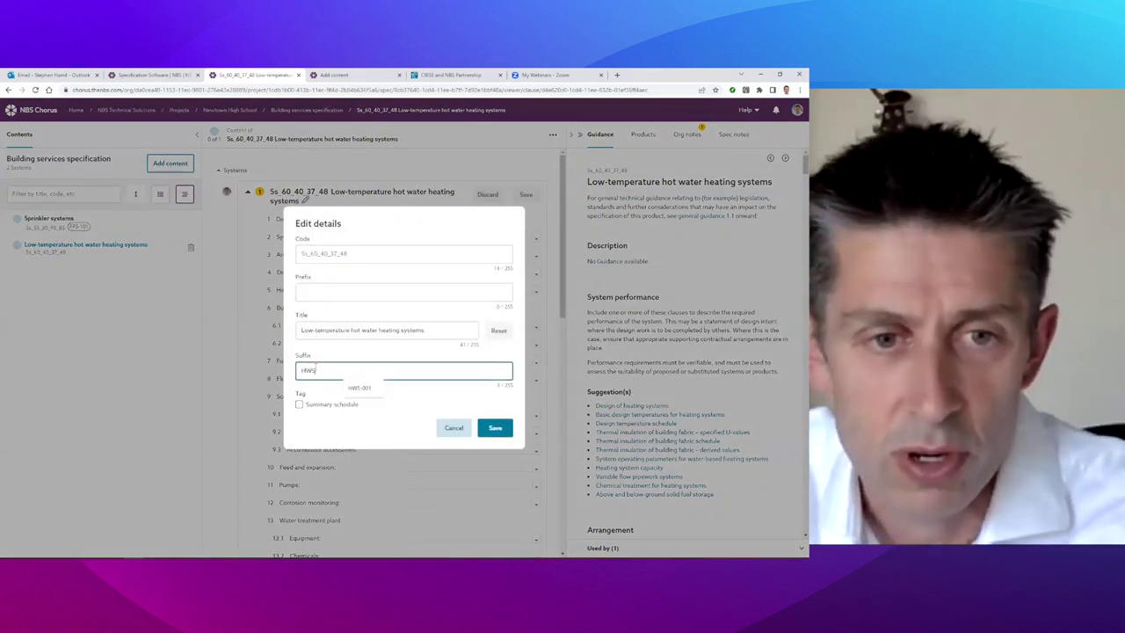
click(299, 404)
click(359, 371)
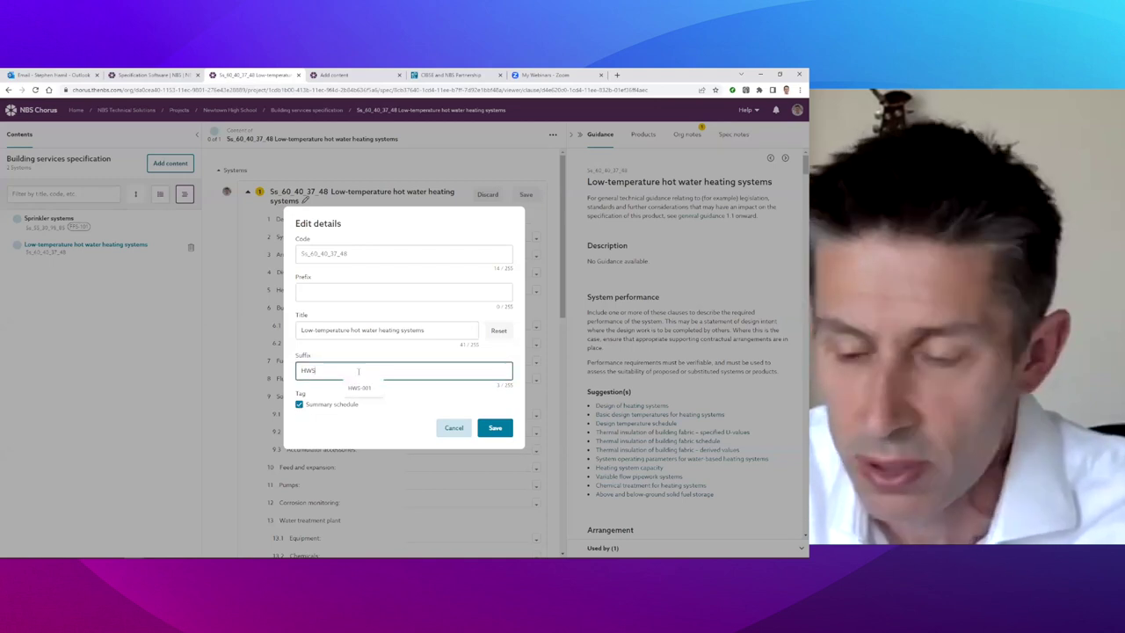
text(-101)
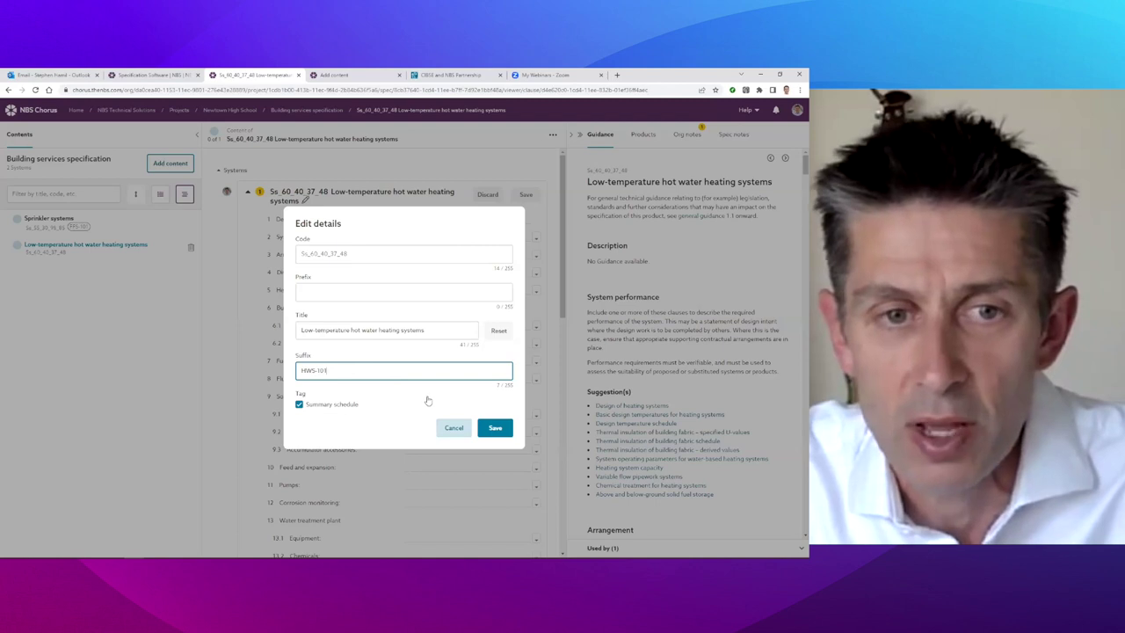
click(496, 428)
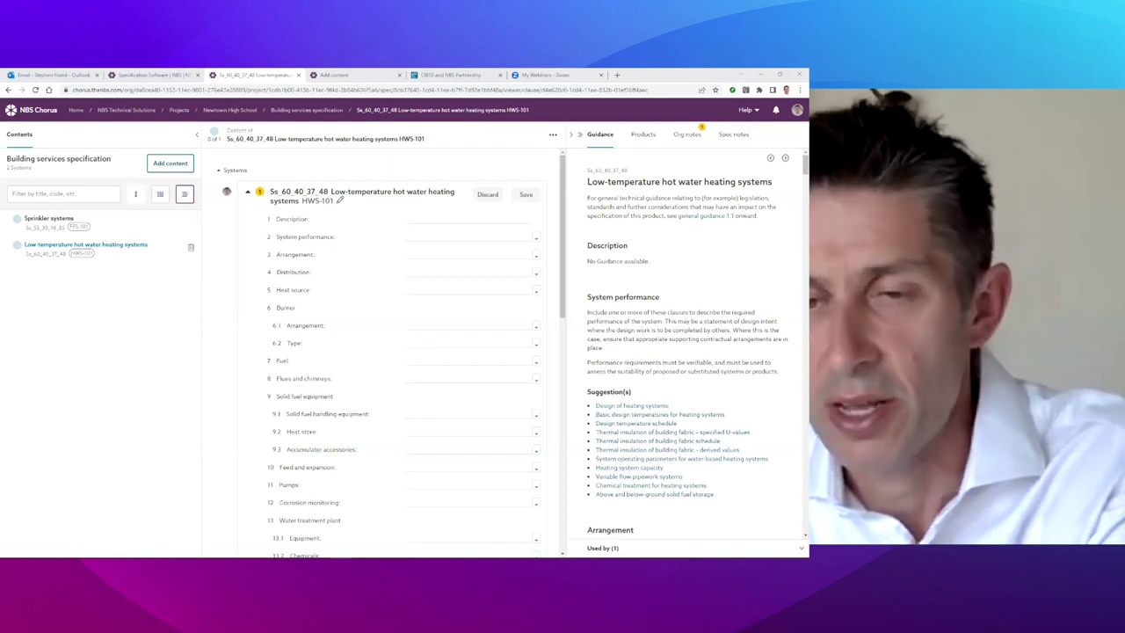
Describe the Low-temperature hot water heating clause as variable and constant temperature circuits plus a BMMS controls specialist paragraph, and save it.
click(436, 220)
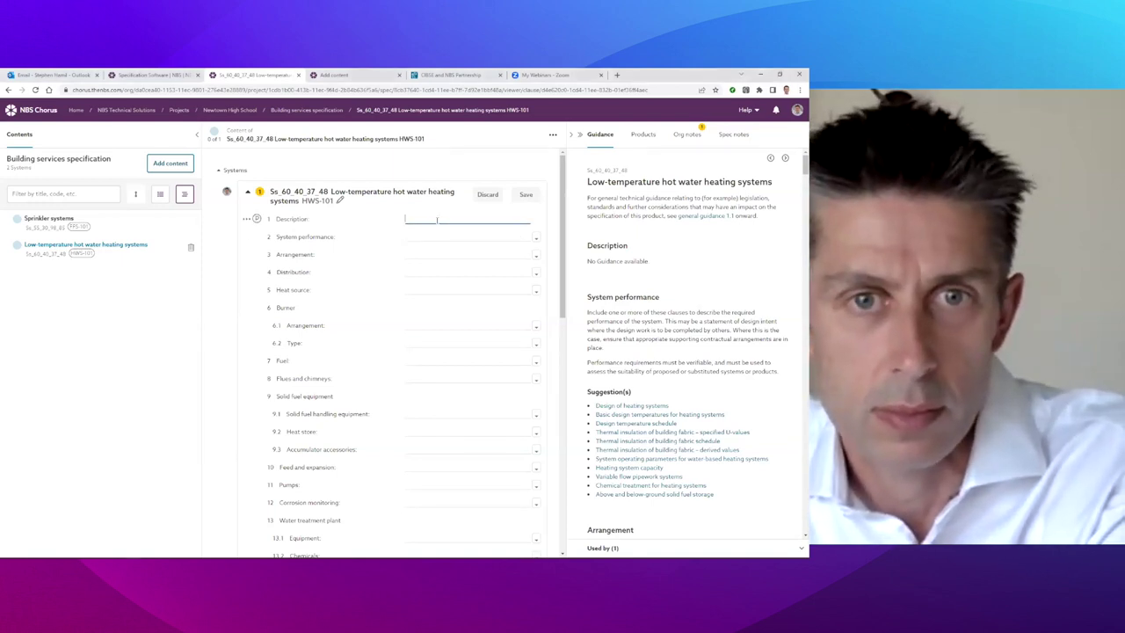
text(Low Temperature Hot Water Heating System consisting of a Variable Temperature (VT) circuit feeding heat emitters and a Constant Temperature circuit feeding the main hot water calorifier and heating coil to main supply air handling unit.  Additionally, the Contractor shall employ a BMMS controls specialist to develop the Low temperature hot water heating controls design to completion, supply, install, coordinate with other contractors, test, commission and set to work the complete low temperature hot water control system. The low temperature hot water control system shall be incorporated within the overall BMMS system for the building. The work shall include all necessary tools, labour, materials and equipment required to provide a complete working installation that fully meets the functional and performance criteria specified within this specification.)
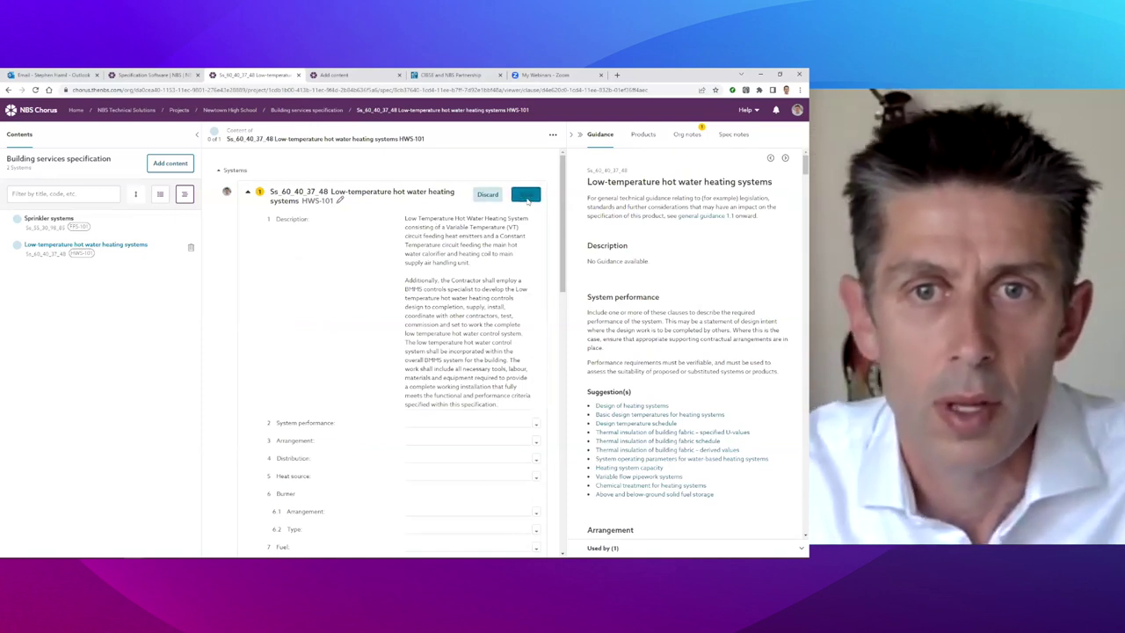
click(525, 195)
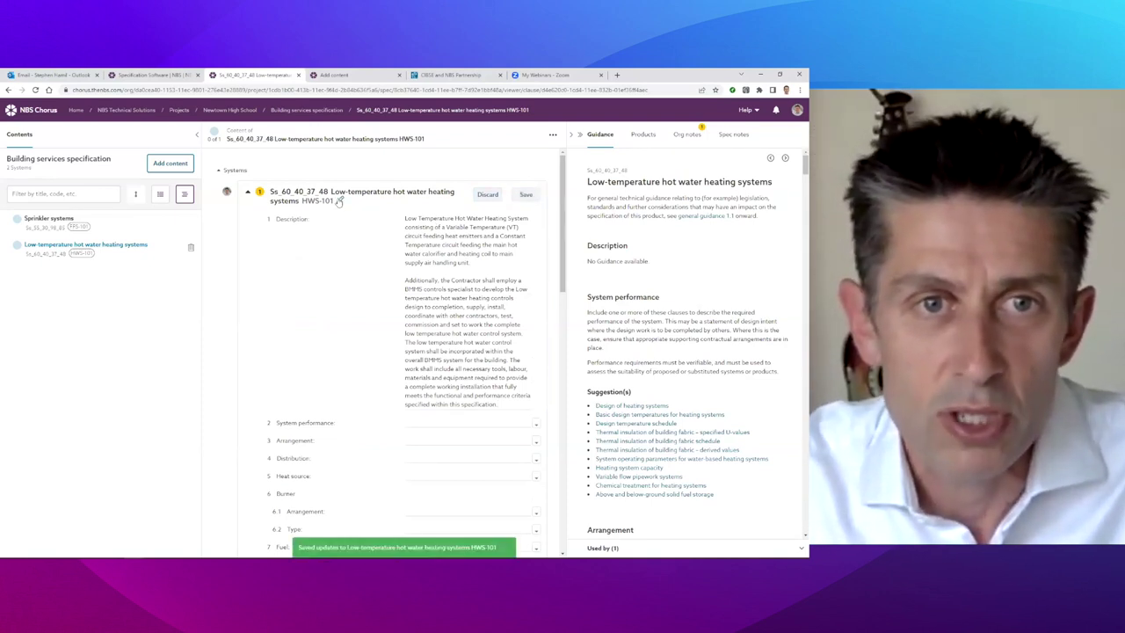
From the specification's summary schedule, make "Variable Temperature" bold in the HWS-101 heating system description and save the details.
click(307, 111)
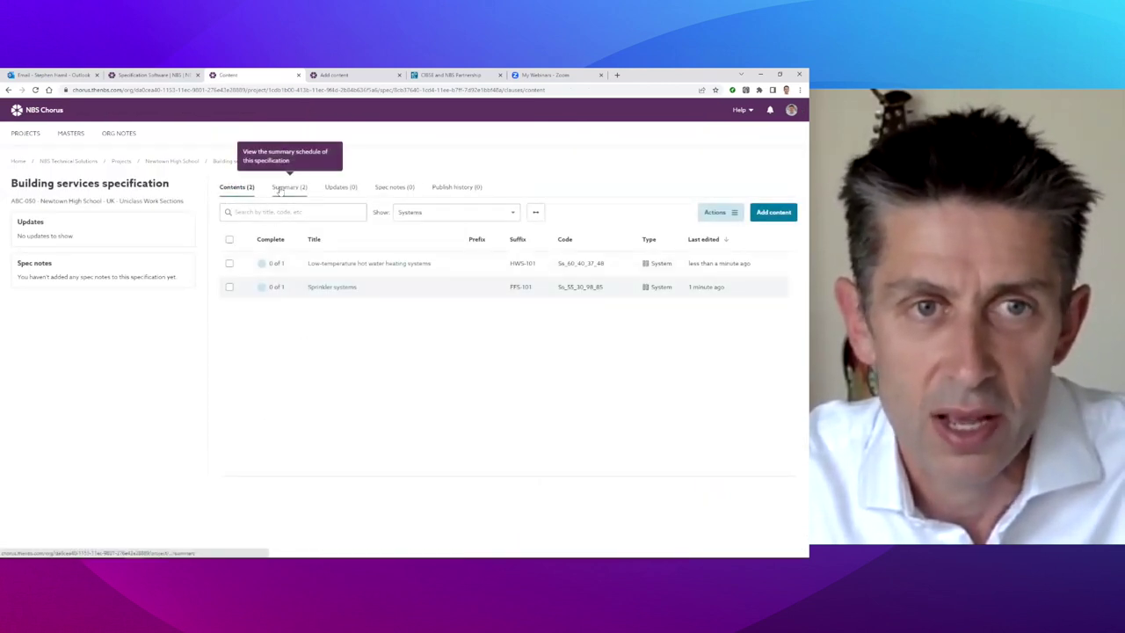
click(281, 188)
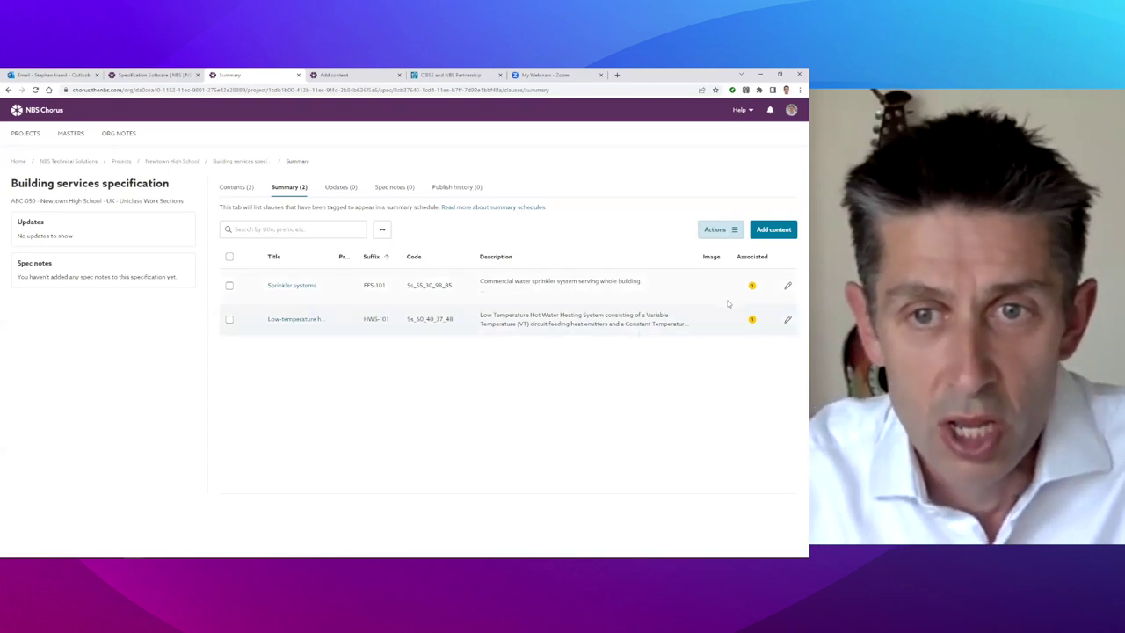
click(787, 321)
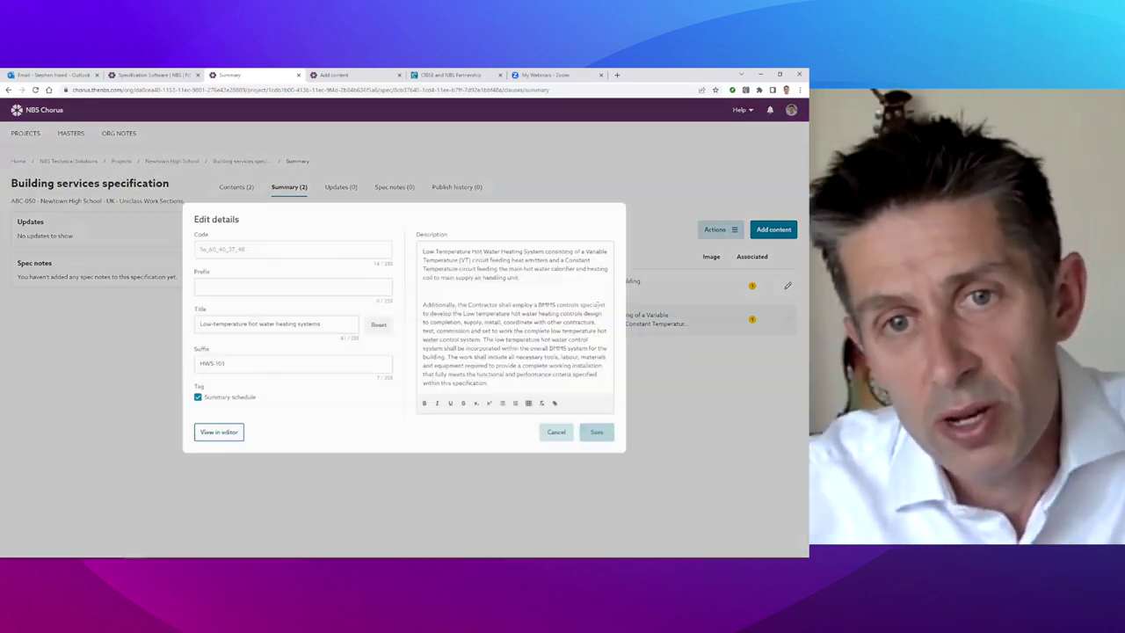
drag(588, 250, 459, 259)
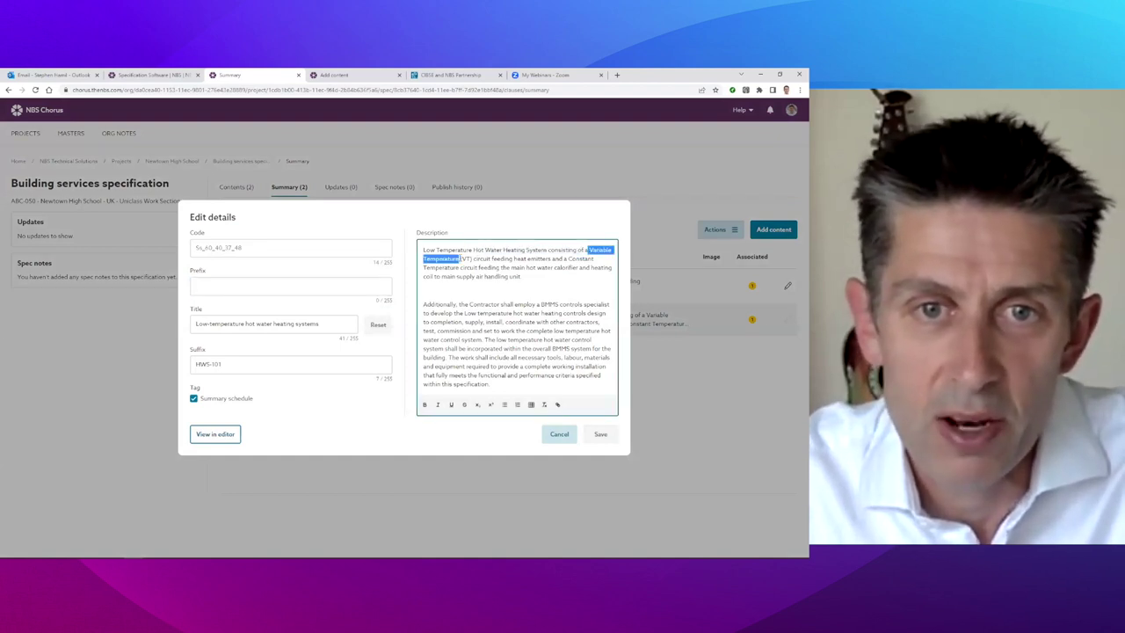
click(424, 405)
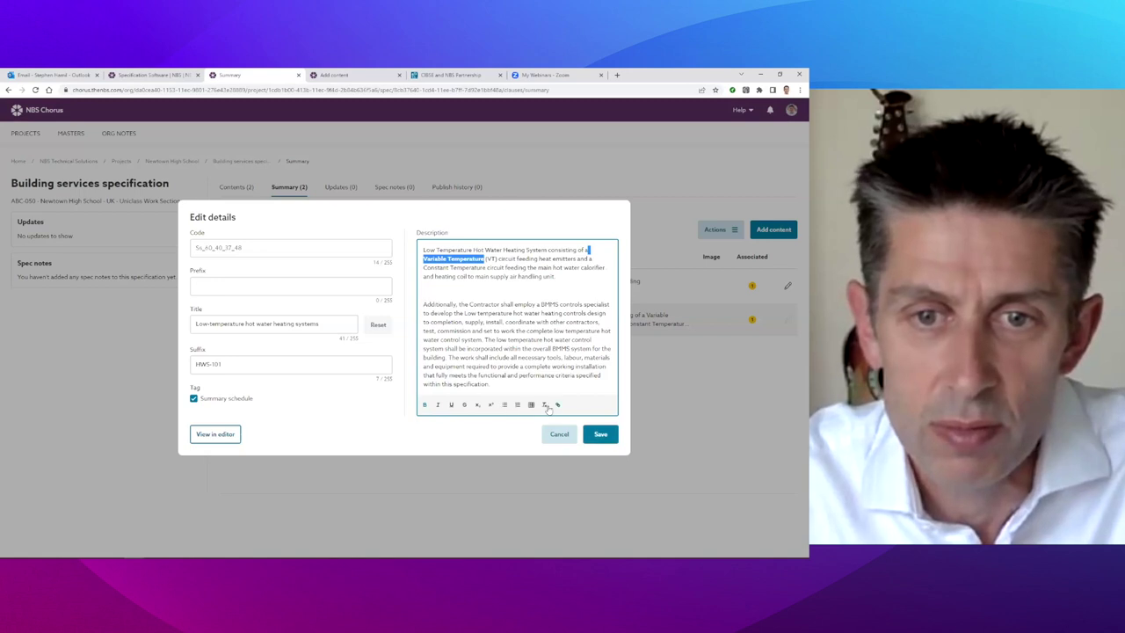
click(601, 435)
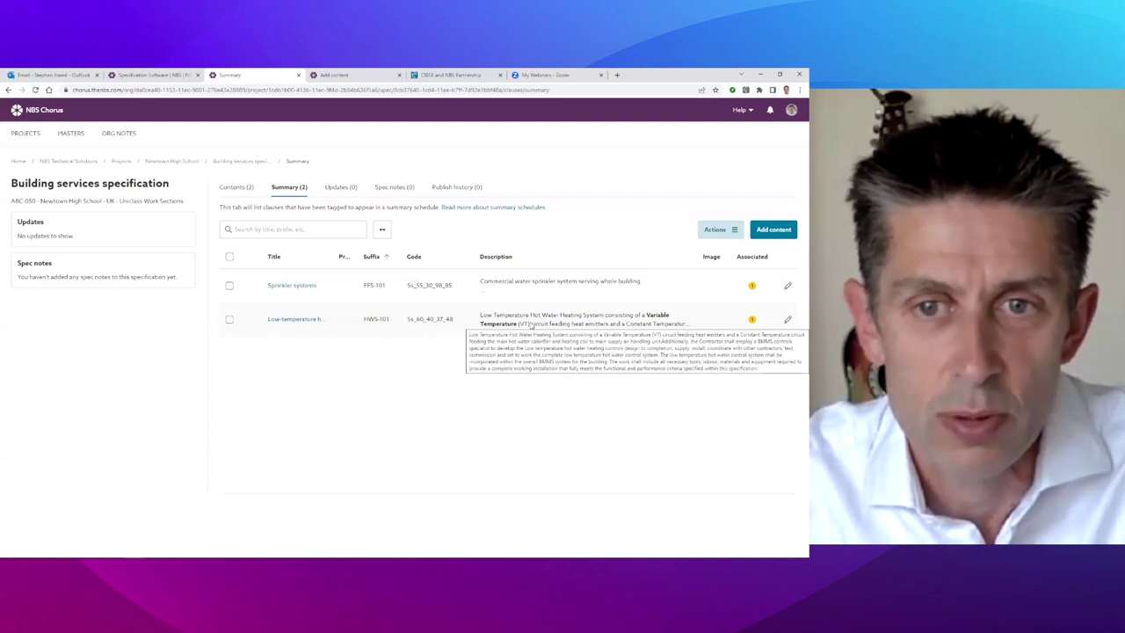
Add the suggested sprinkler design, pipeline sizes, water supply and extent of protection clauses to System performance in the Sprinkler systems clause, and save.
click(297, 287)
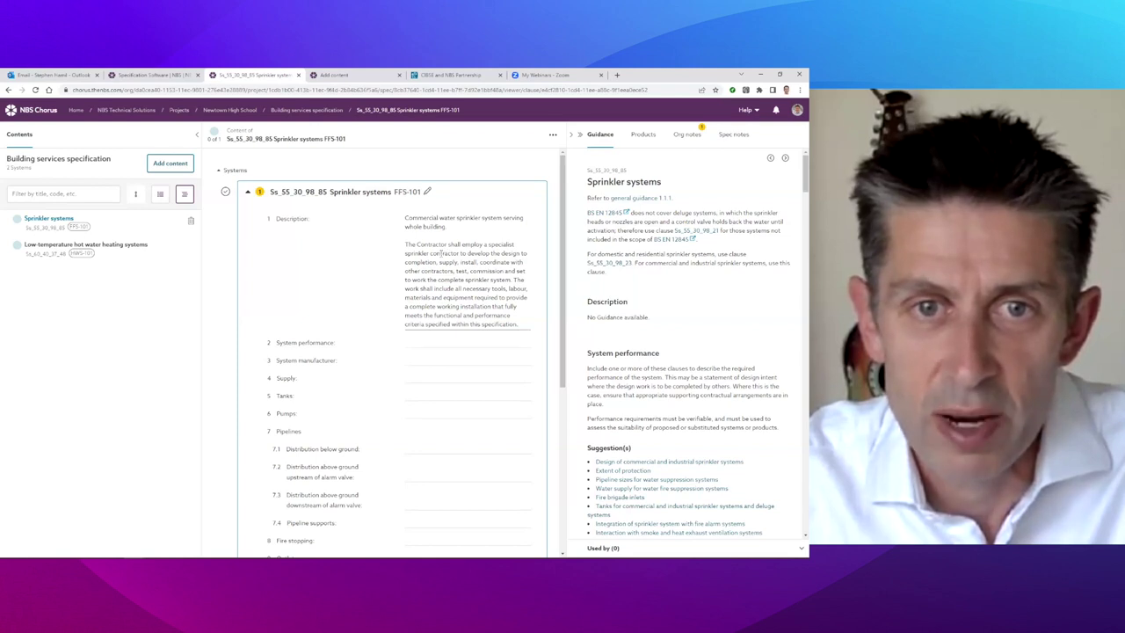
click(408, 342)
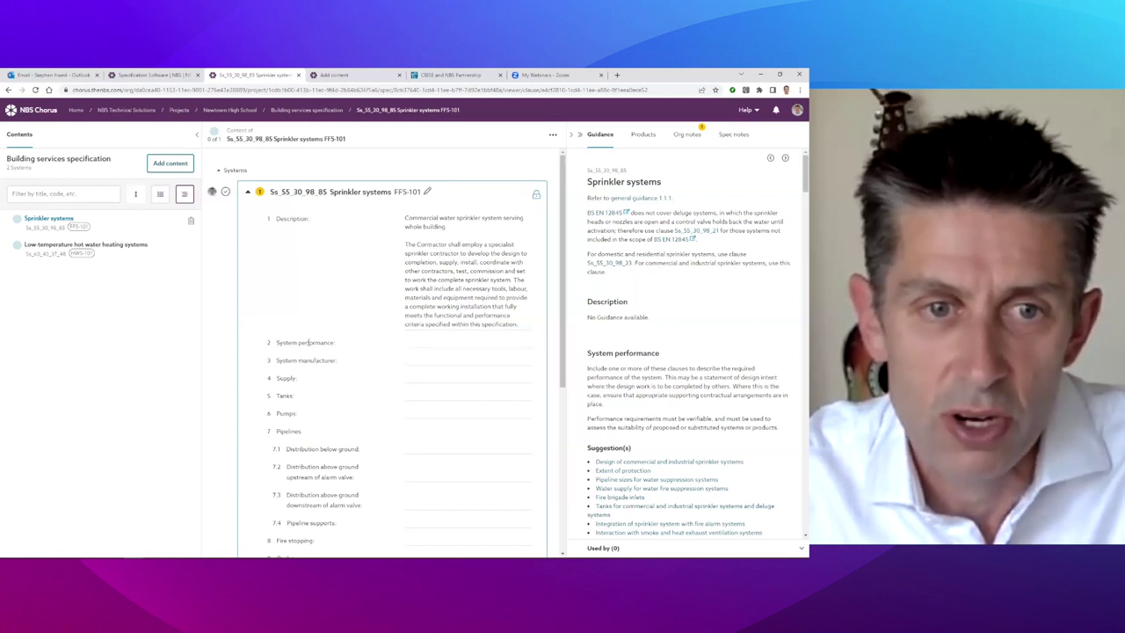
click(536, 344)
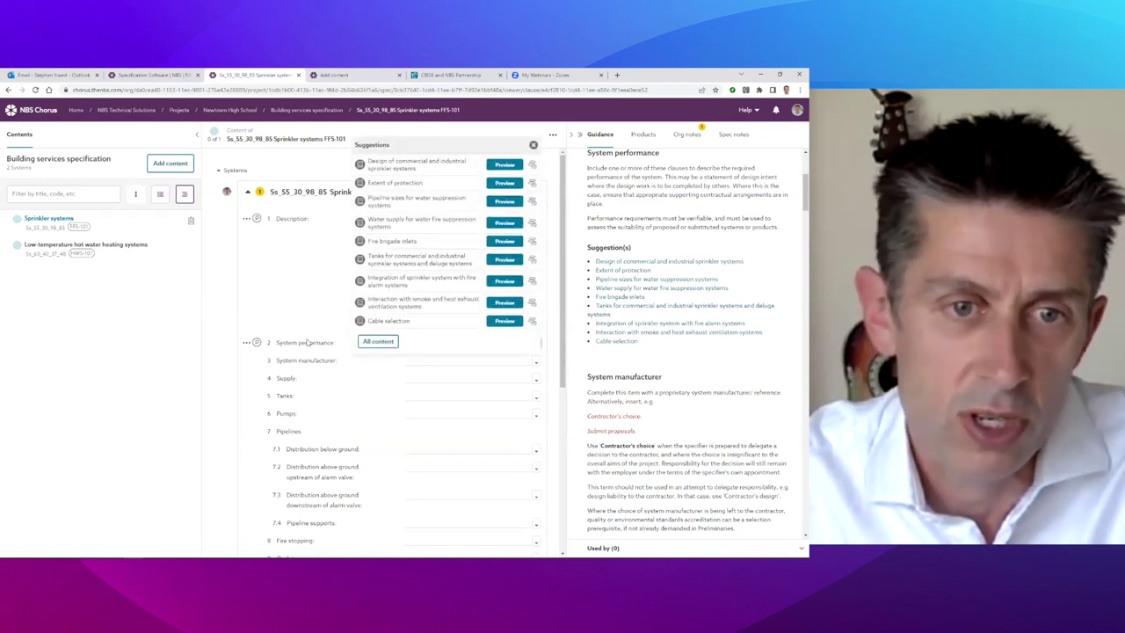
click(409, 165)
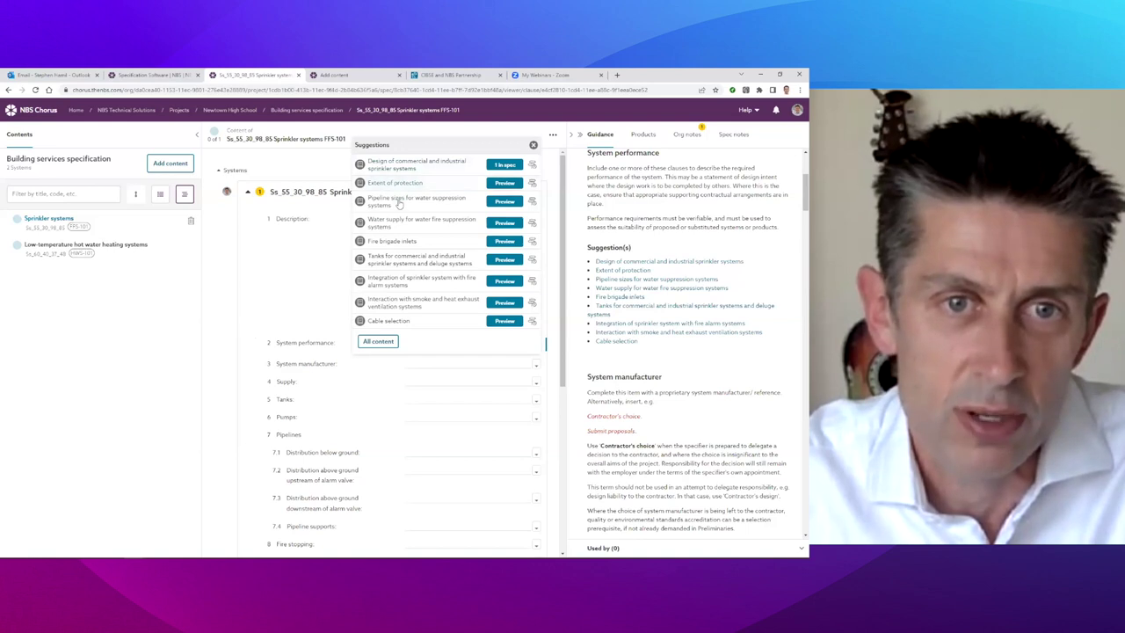
click(400, 203)
click(397, 223)
click(394, 183)
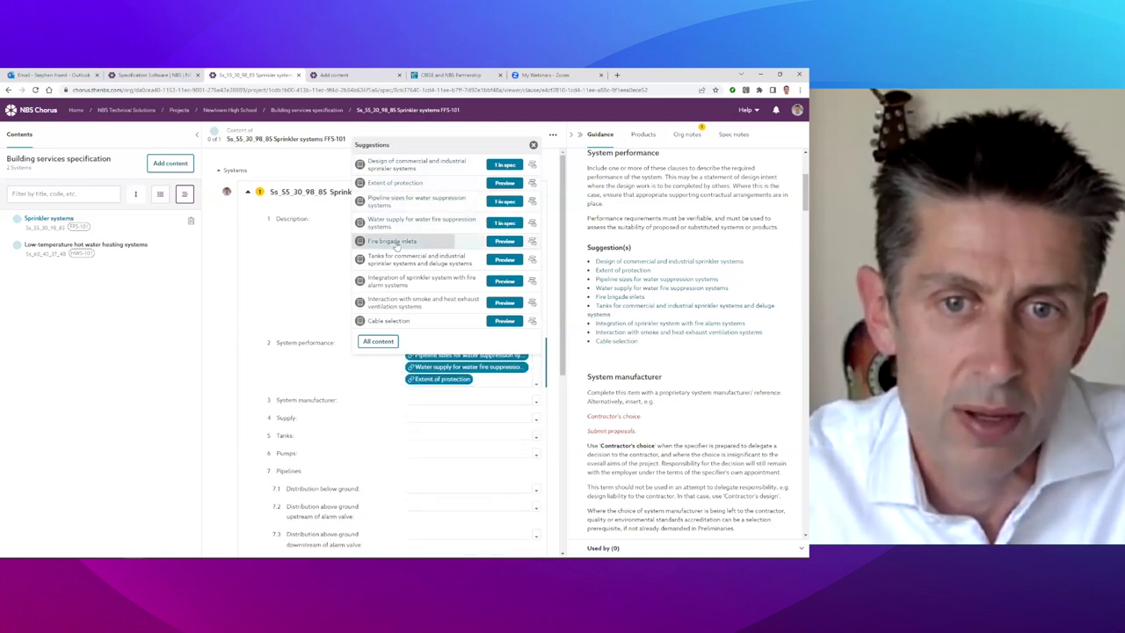
click(533, 146)
click(526, 195)
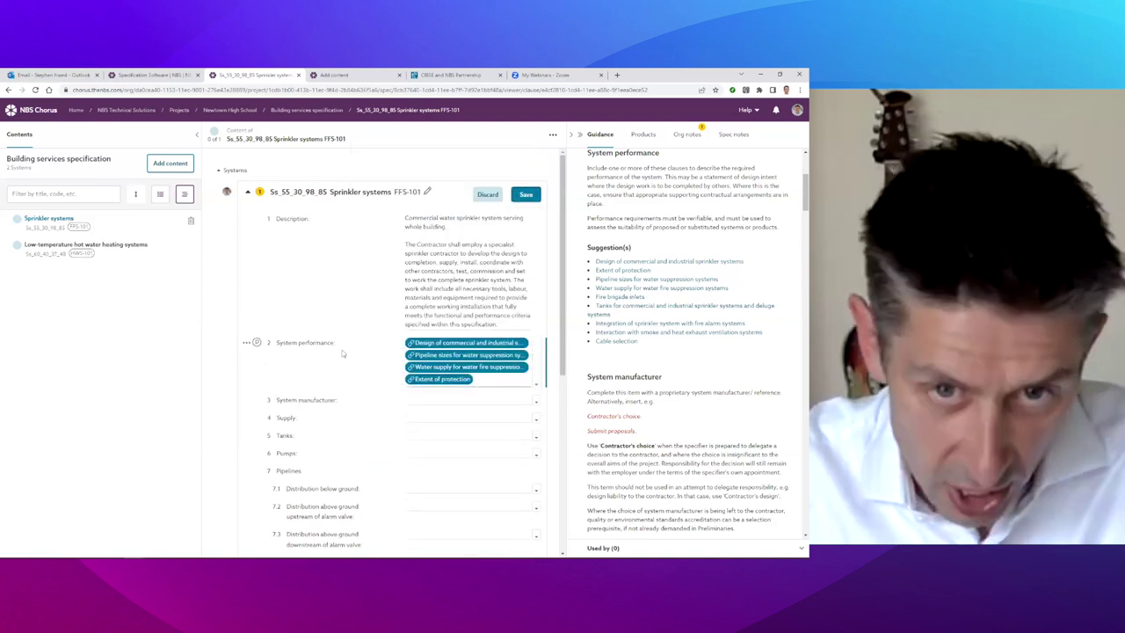
Set the Standard of the commercial and industrial sprinkler design clause to the suggestion citing BS EN 12845 and LPC Rules, and save.
scroll(343, 351, down, 10)
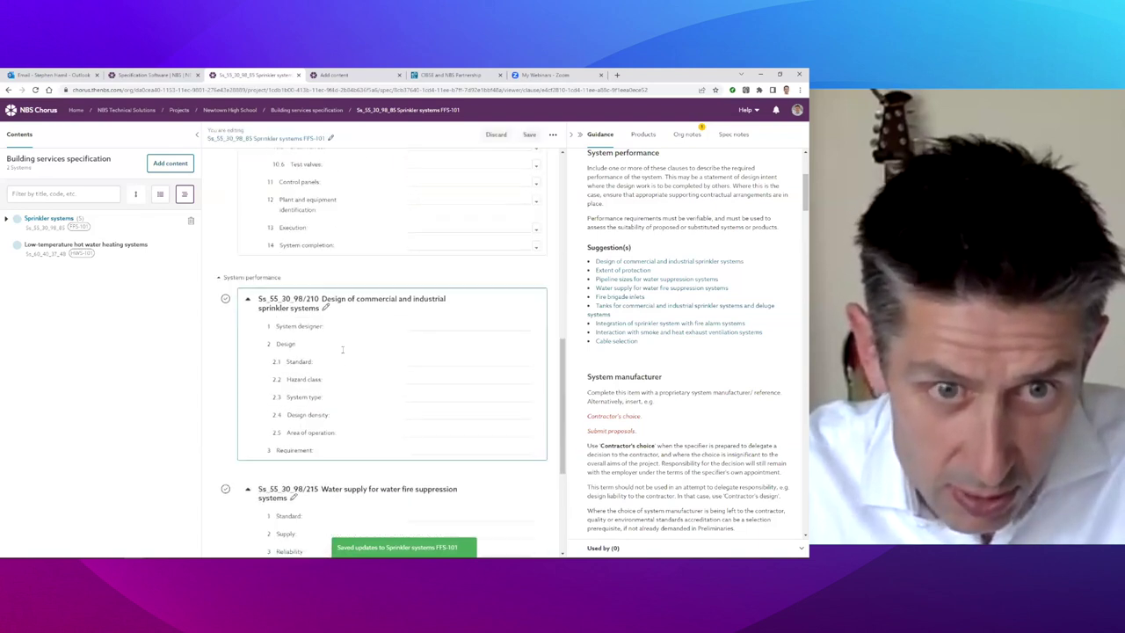
scroll(334, 364, down, 3)
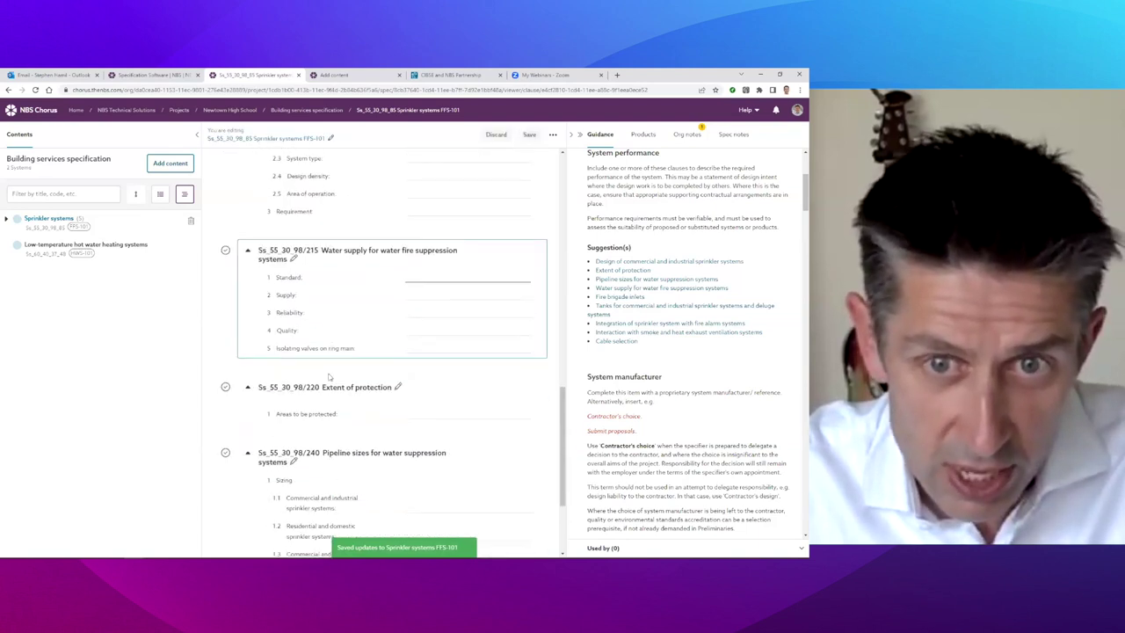
scroll(329, 376, up, 3)
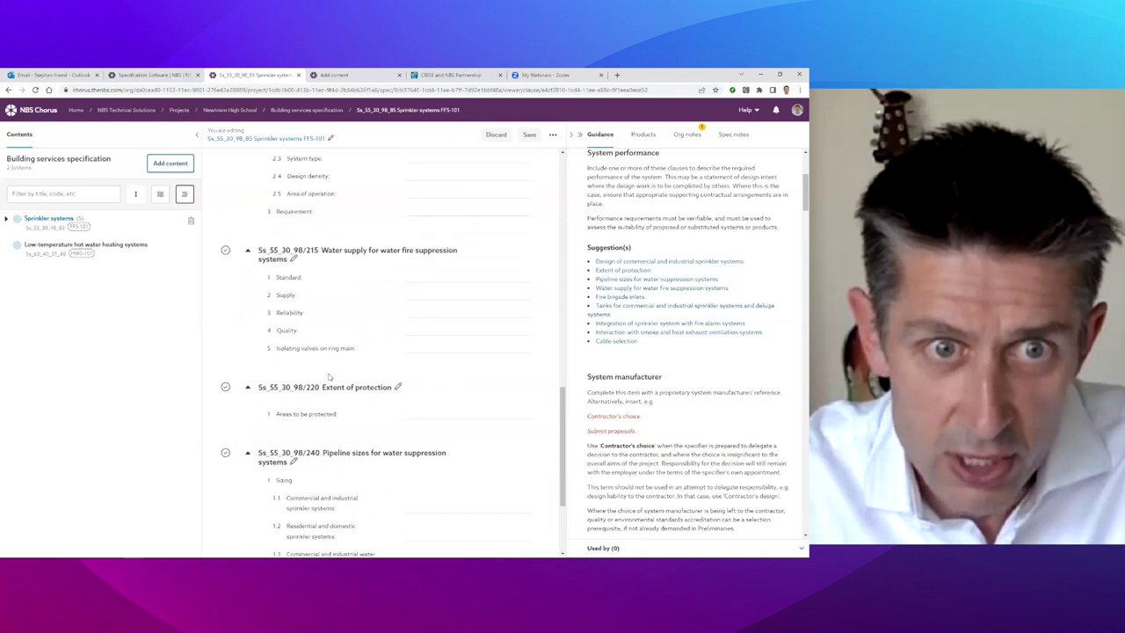
scroll(352, 317, up, 1)
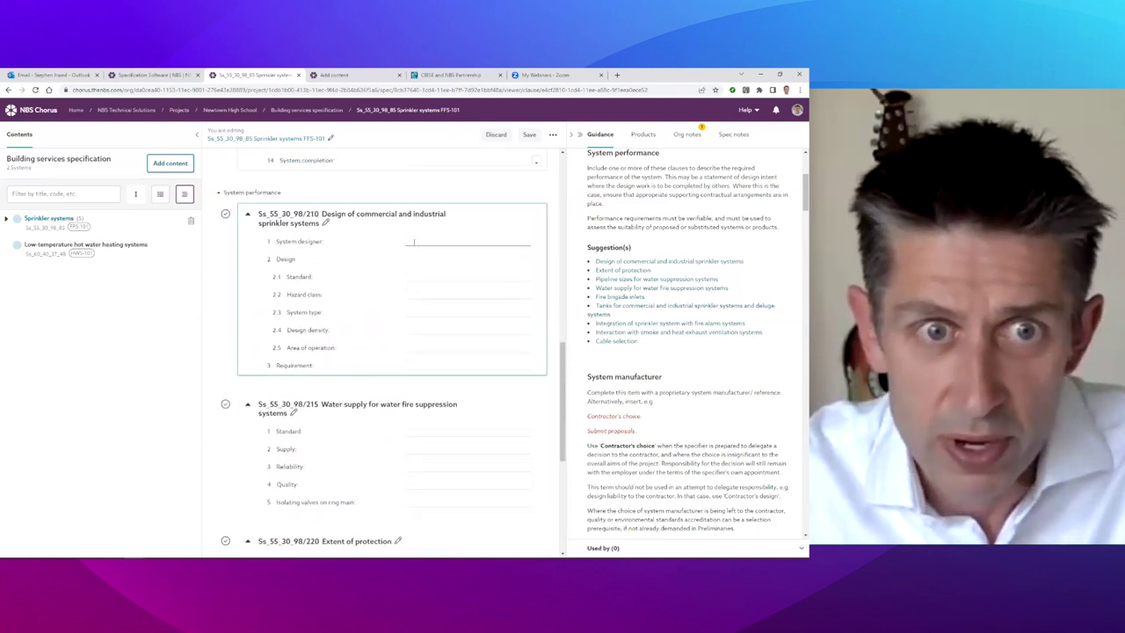
click(419, 279)
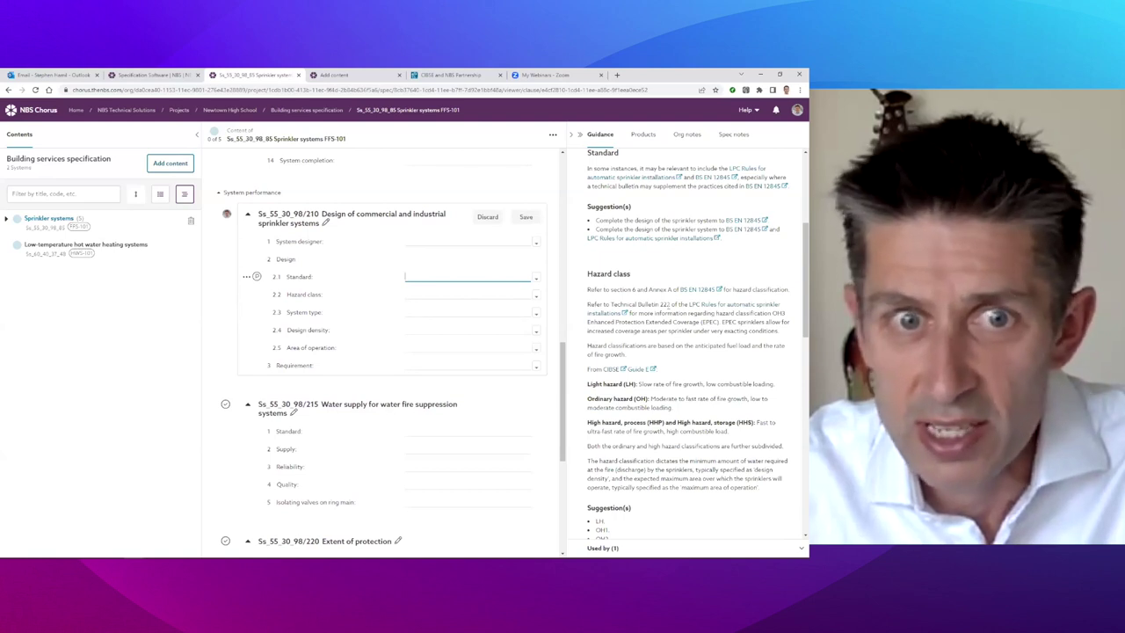
click(535, 277)
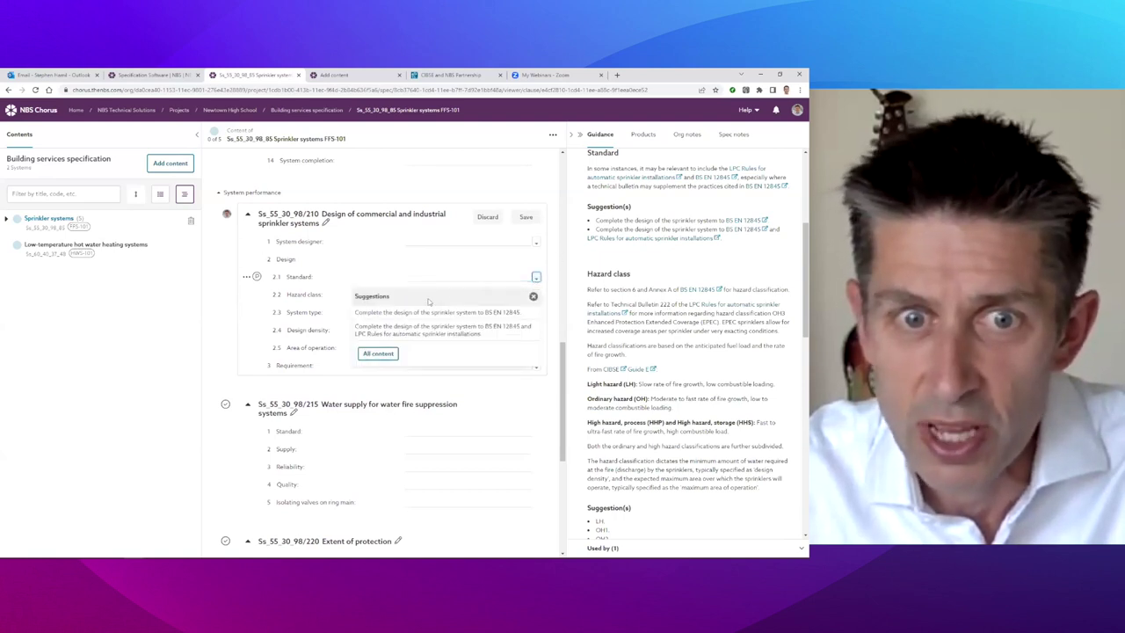
click(458, 330)
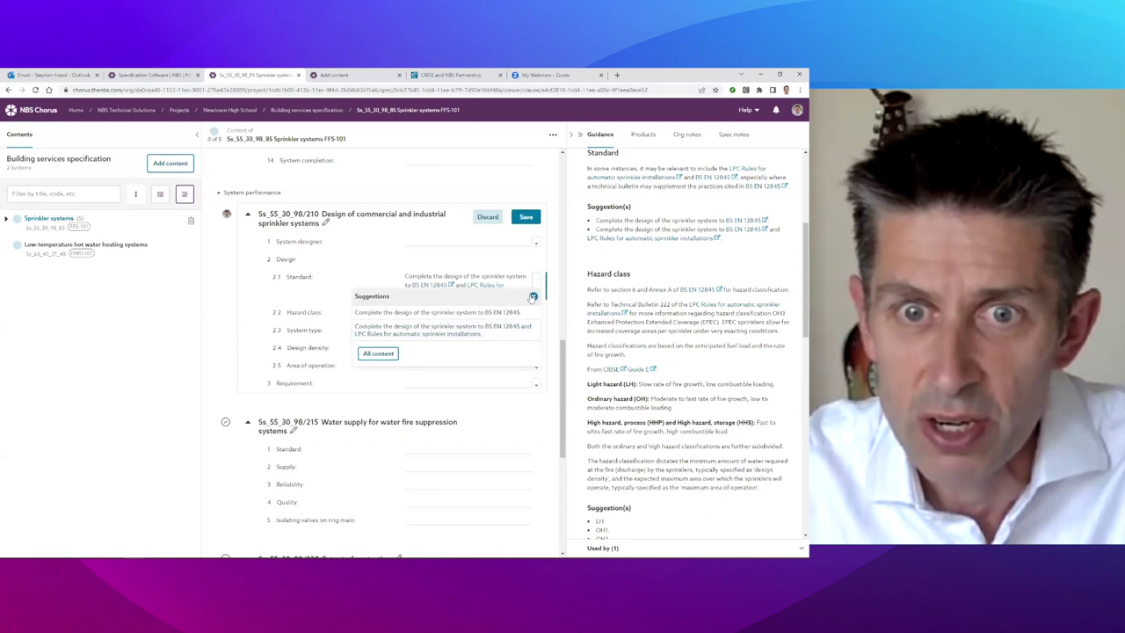
click(524, 217)
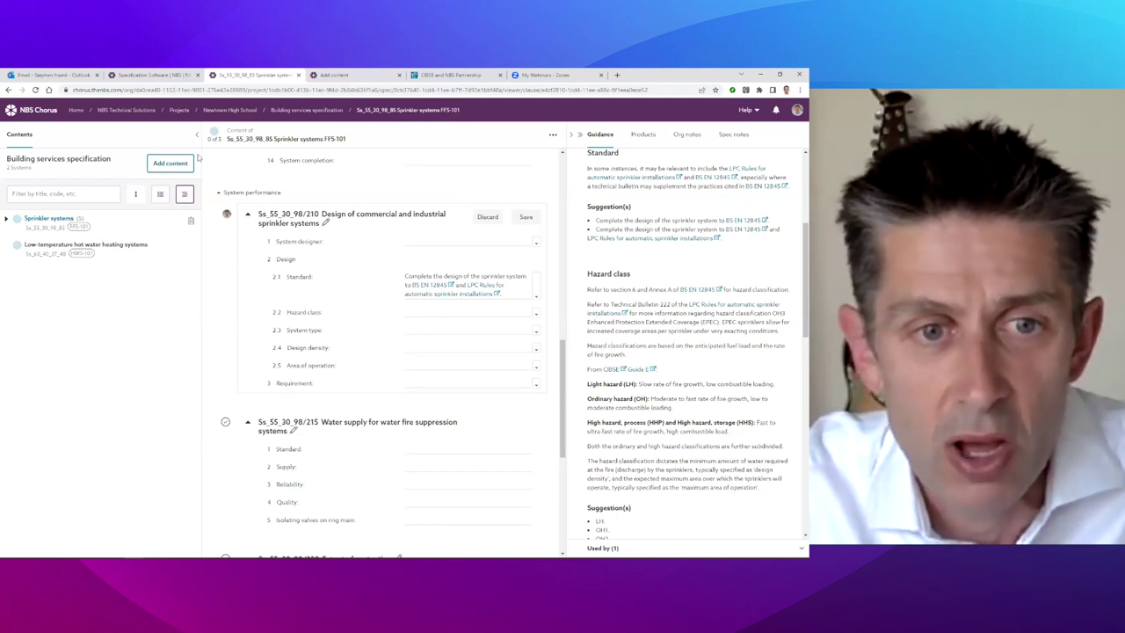
Under Execution of Sprinkler systems, add the suggested clauses for removing water fire suppression systems, installing commercial and industrial sprinklers, and installing water supply.
scroll(325, 173, up, 6)
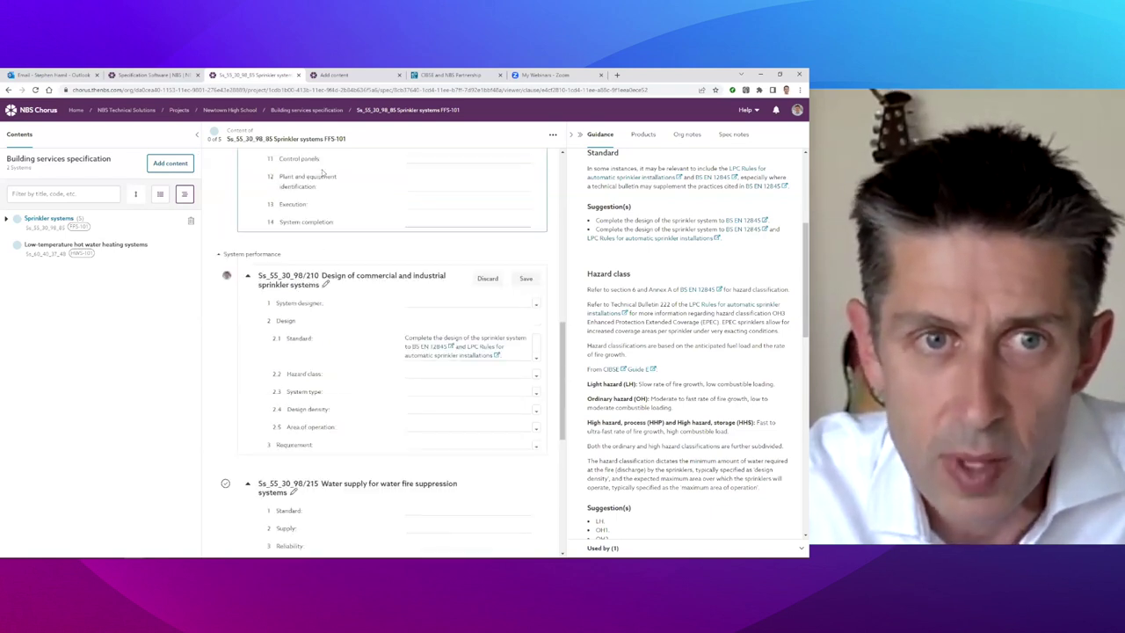
scroll(324, 173, down, 1)
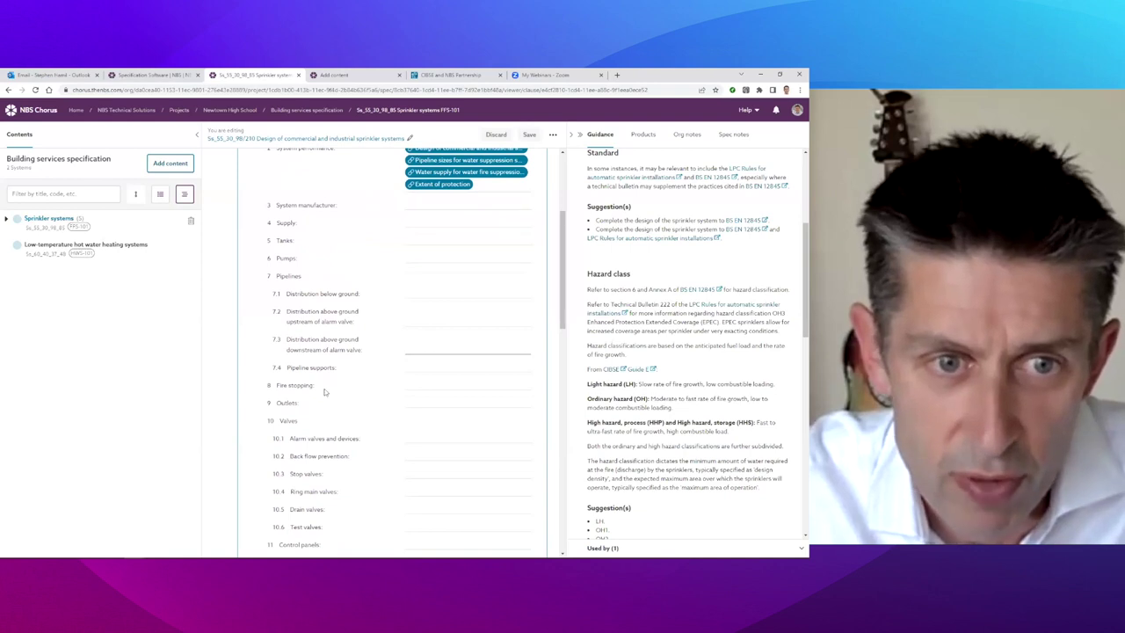
scroll(322, 503, down, 3)
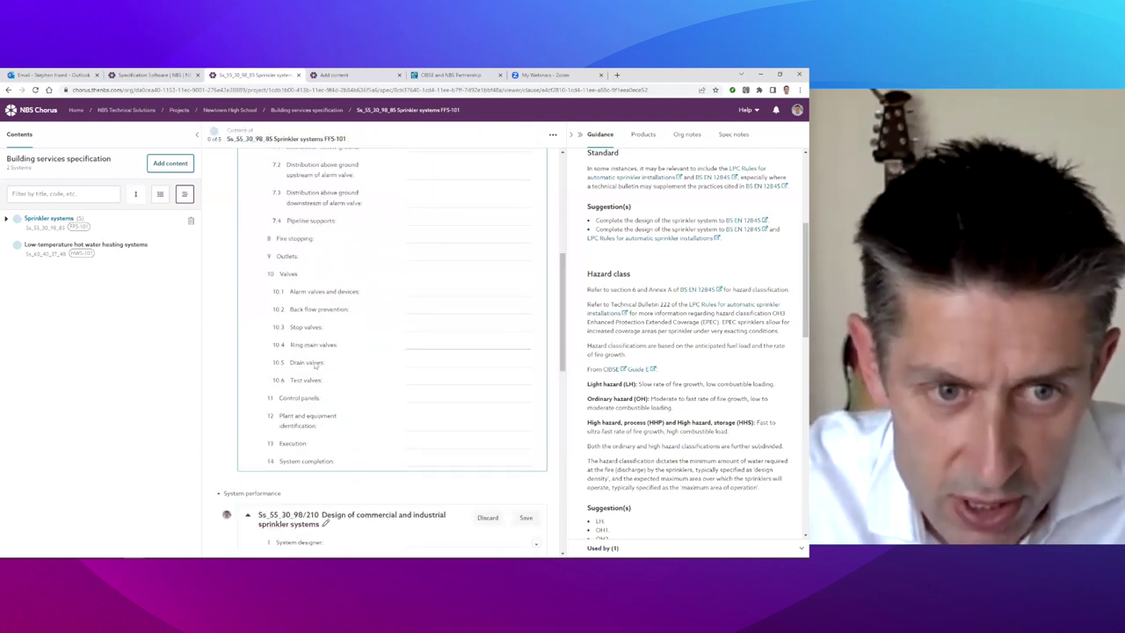
click(471, 445)
click(536, 447)
click(400, 376)
click(422, 397)
click(532, 340)
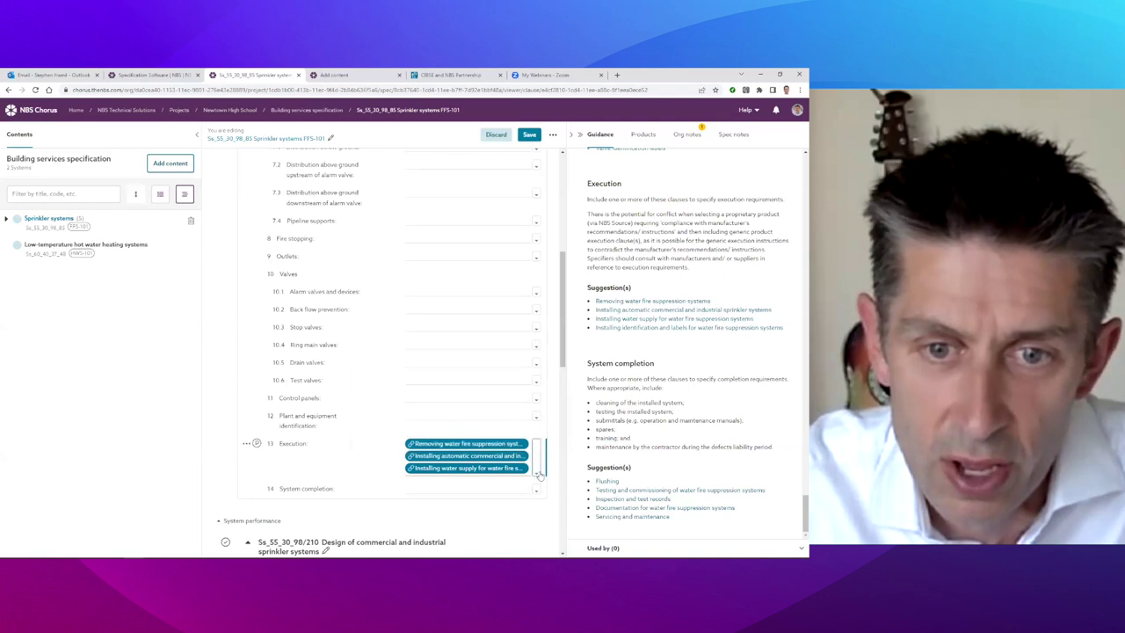
Add the Flushing, Testing and commissioning, and Documentation clauses to System completion, save the Sprinkler systems clause and review the added clauses.
click(537, 489)
click(400, 394)
click(422, 410)
click(423, 447)
click(532, 377)
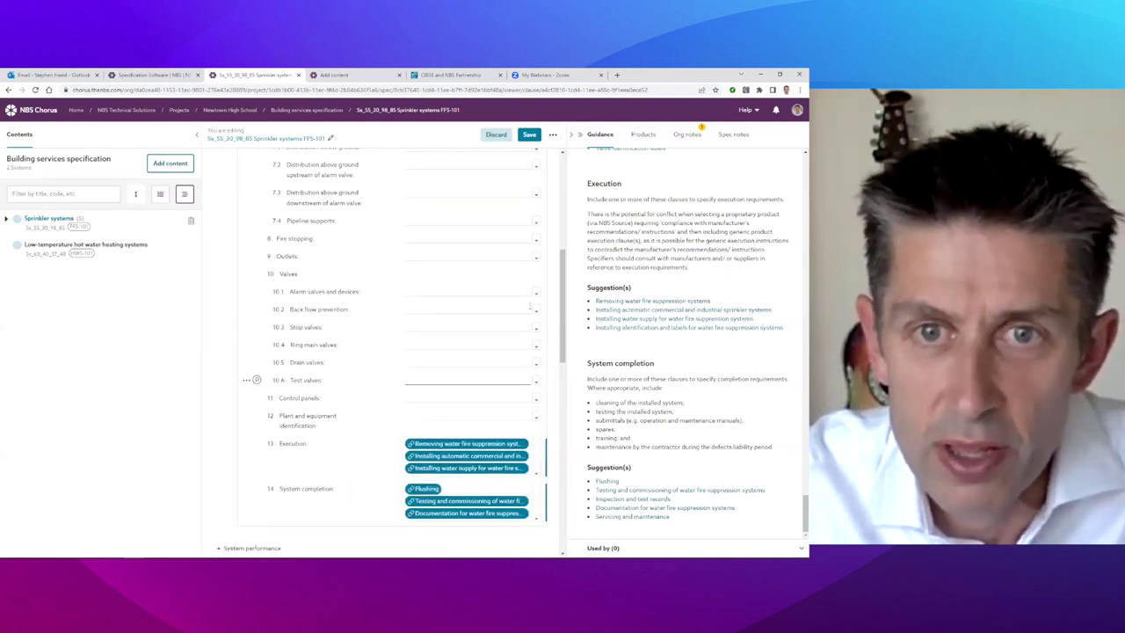
click(529, 134)
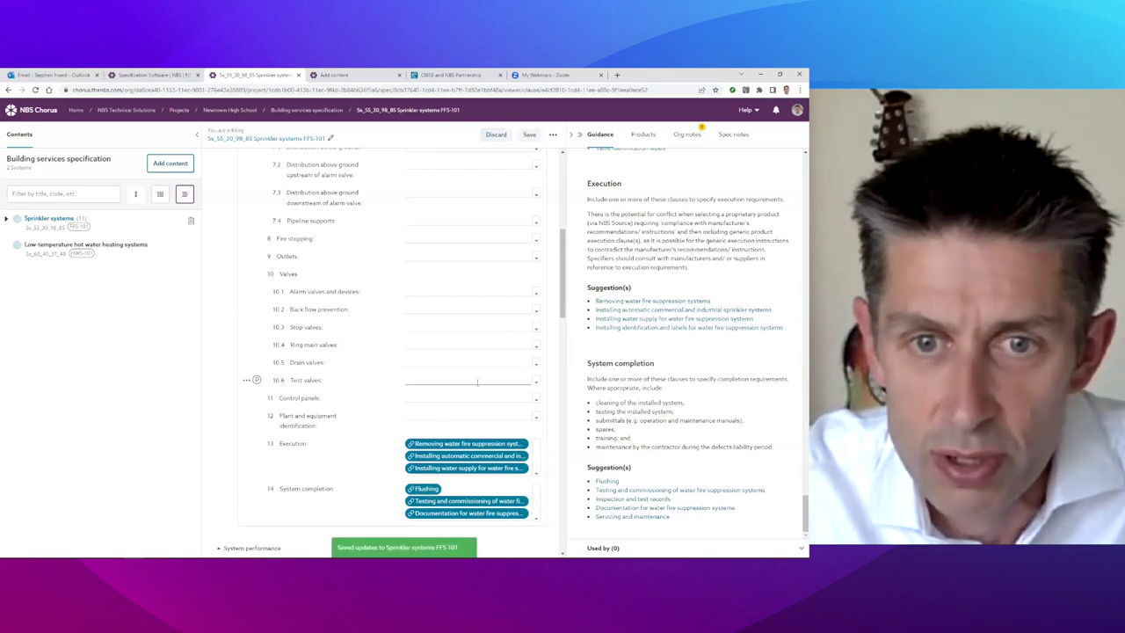
click(442, 455)
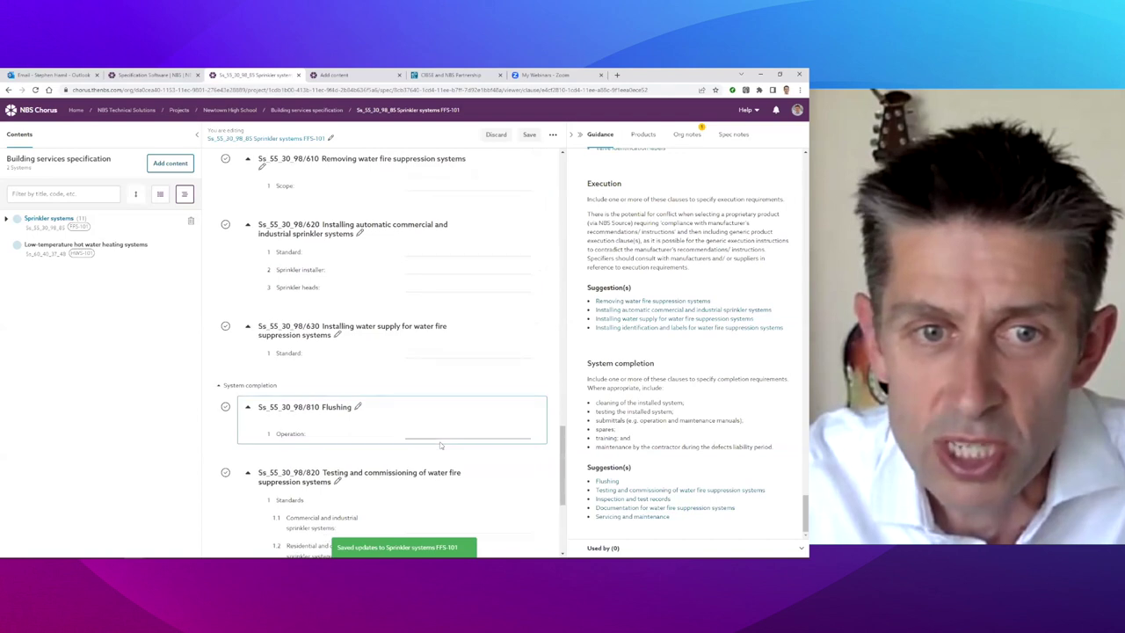
scroll(397, 422, down, 2)
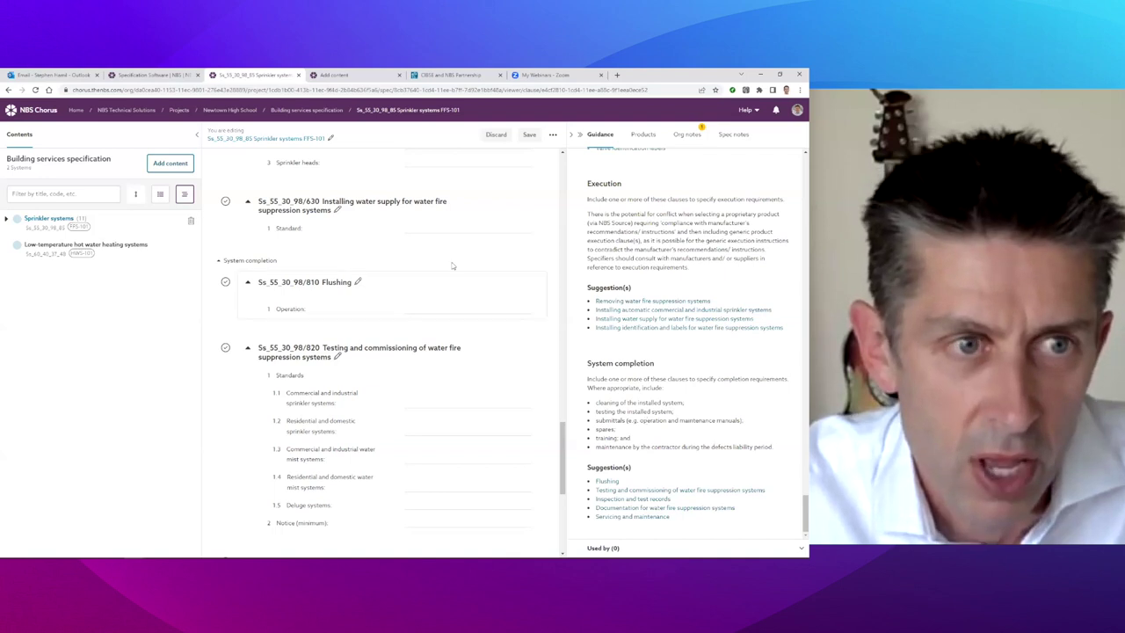
Remove the Burner item with its Arrangement and Type sub-items from the Low-temperature hot water heating systems clause.
click(84, 250)
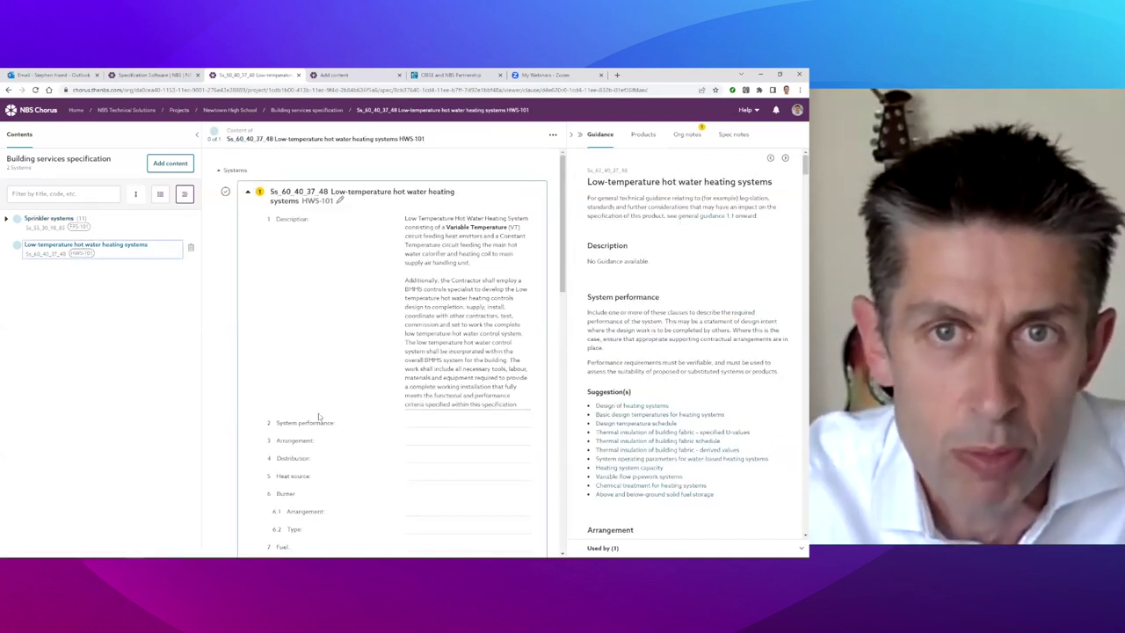
scroll(318, 417, down, 5)
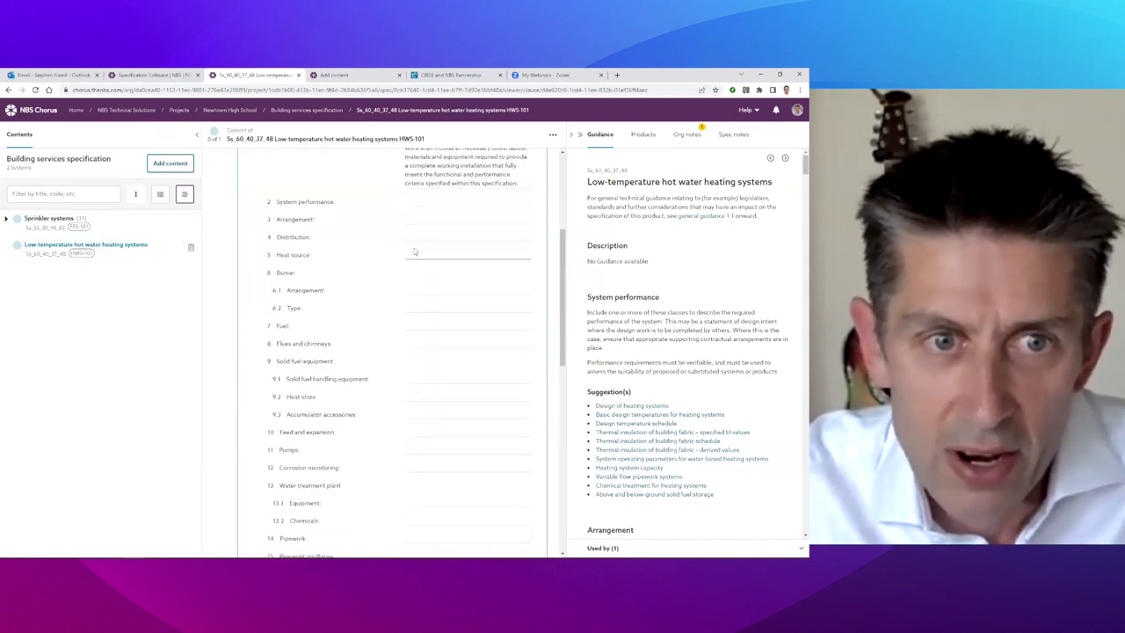
click(255, 276)
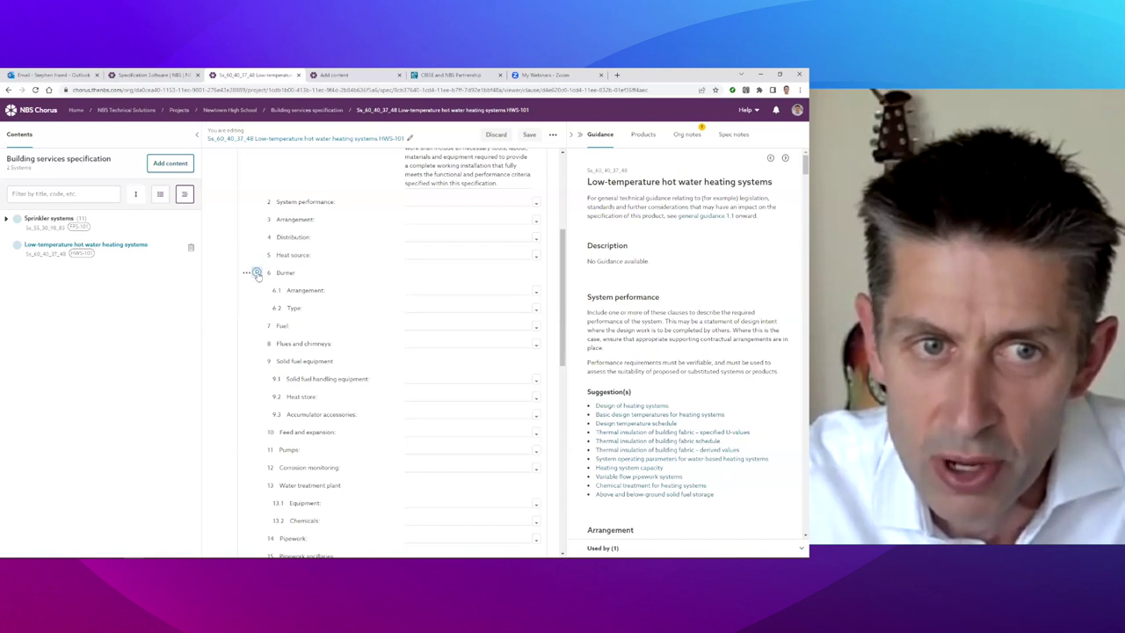
click(256, 273)
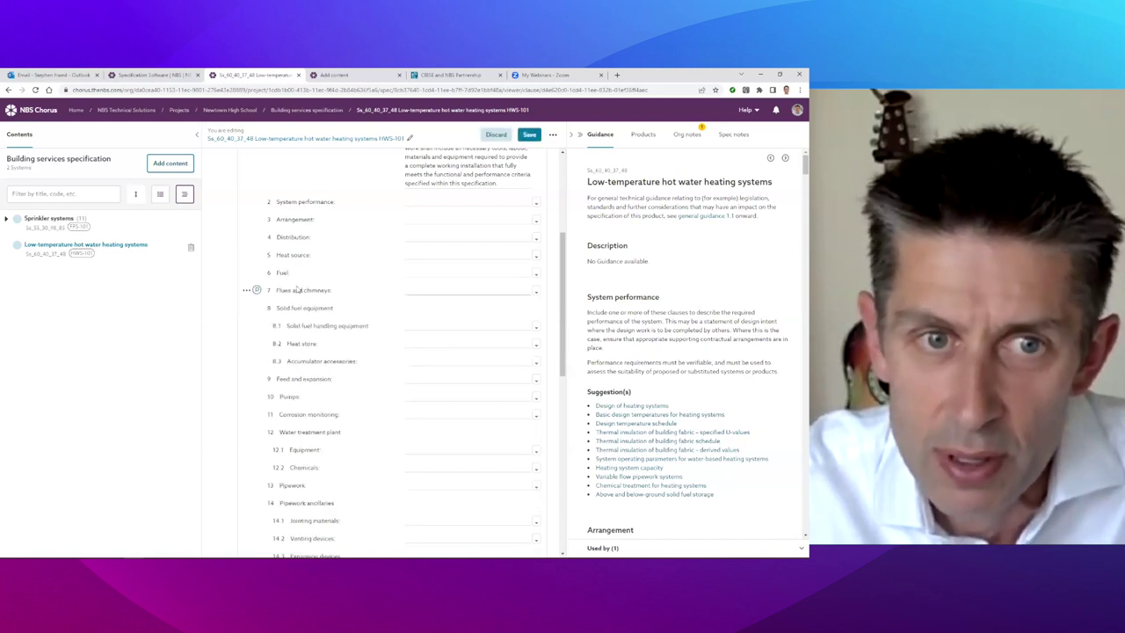
Show the parked rows and last edited details in the heating clause, and check who last edited the description.
click(553, 135)
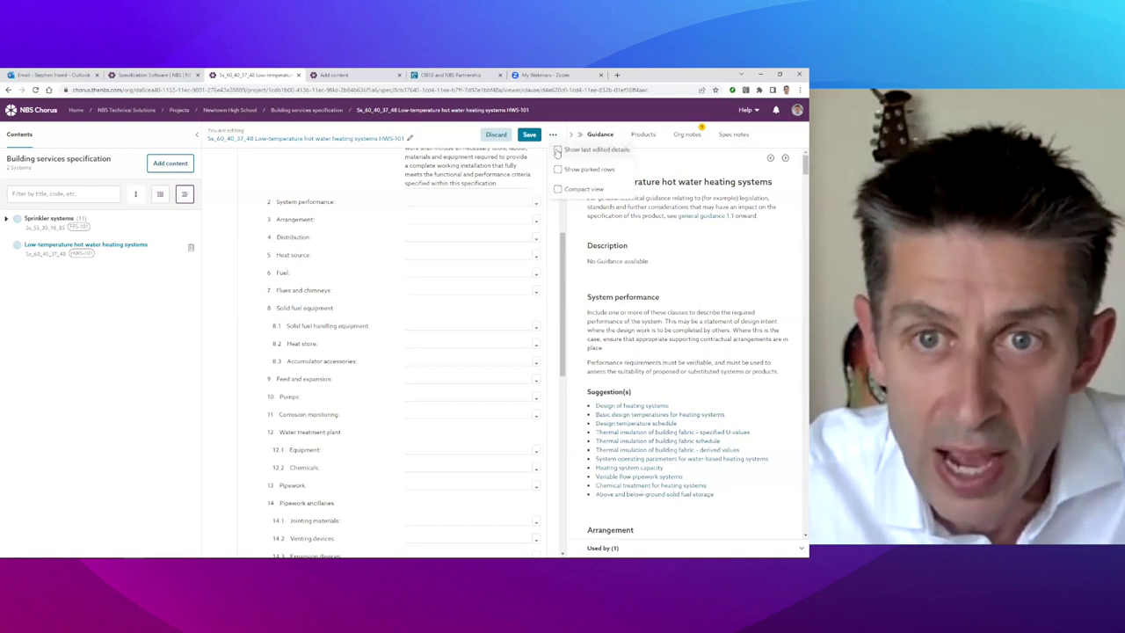
click(557, 169)
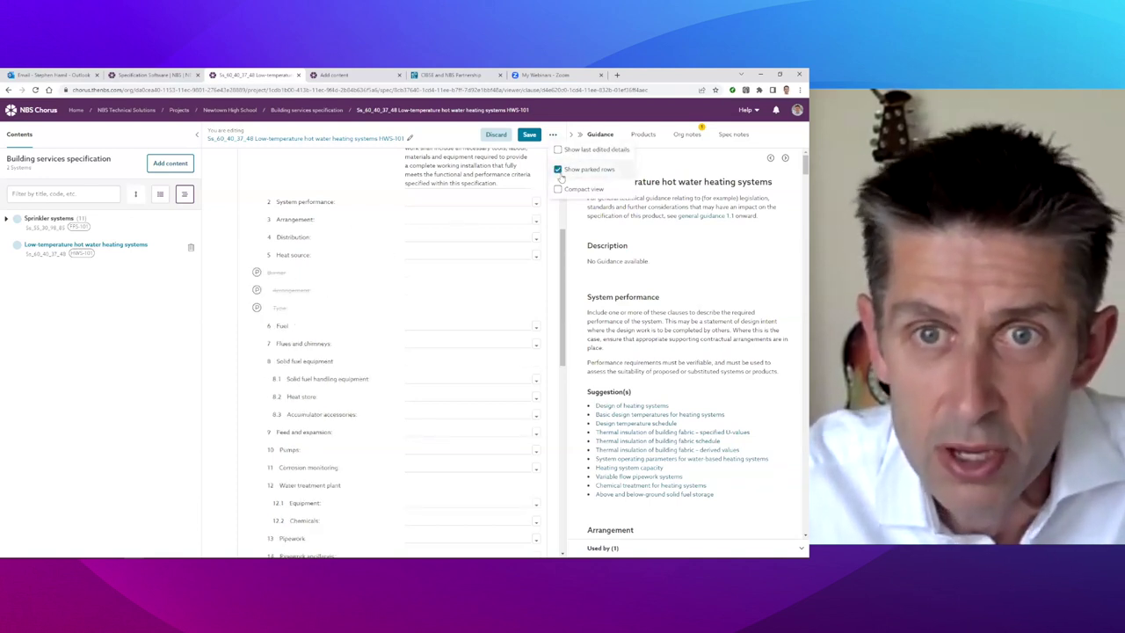
click(557, 150)
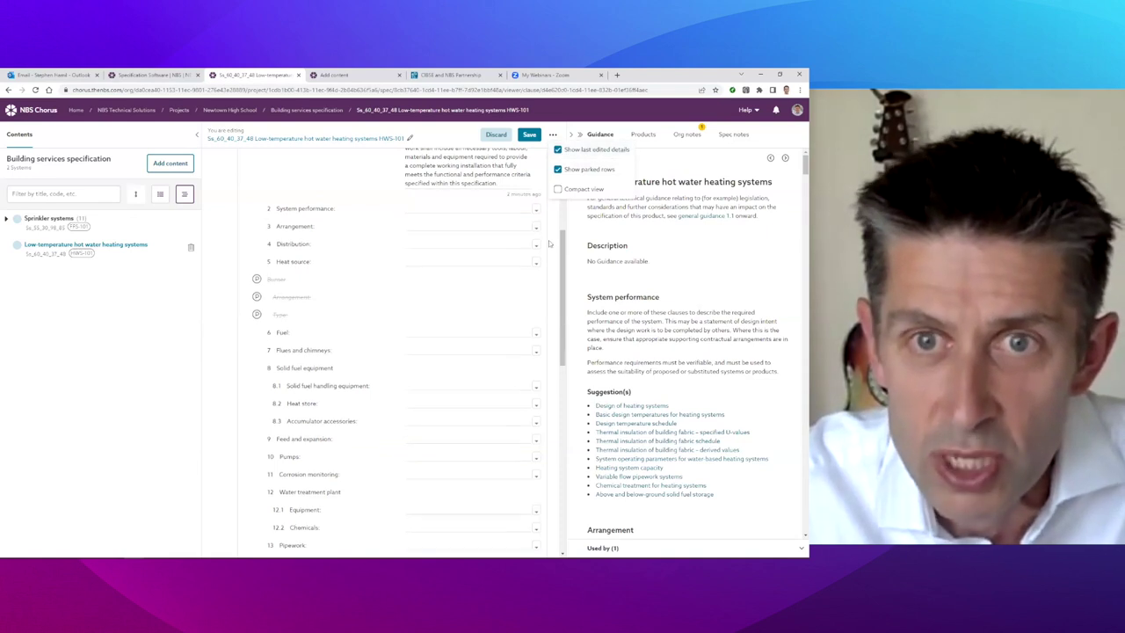
click(499, 276)
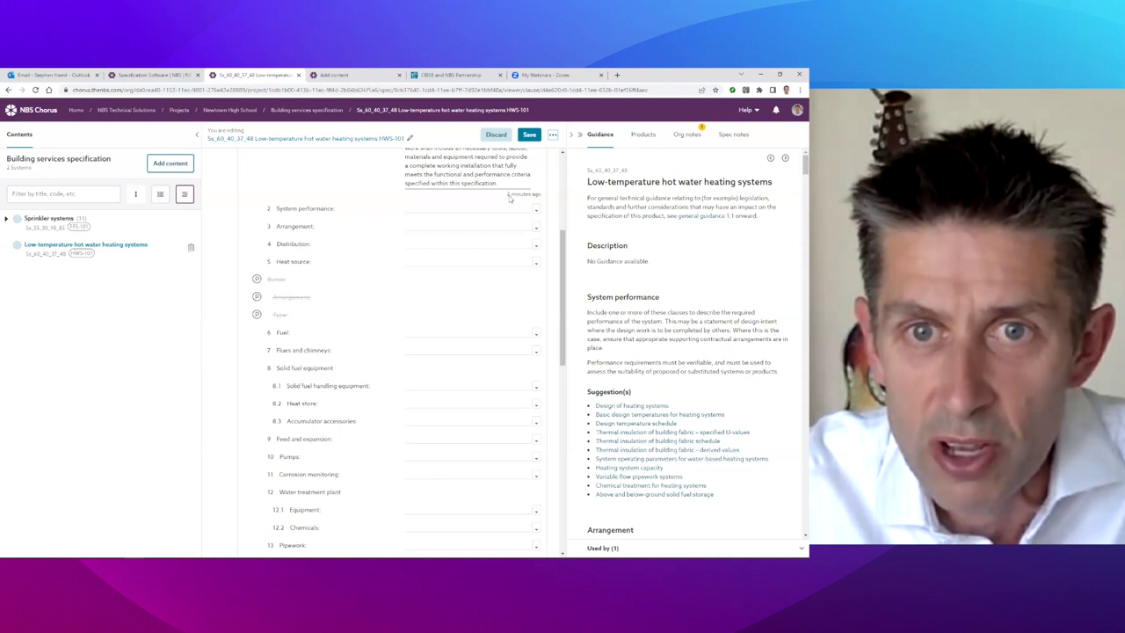
mouse_move(516, 200)
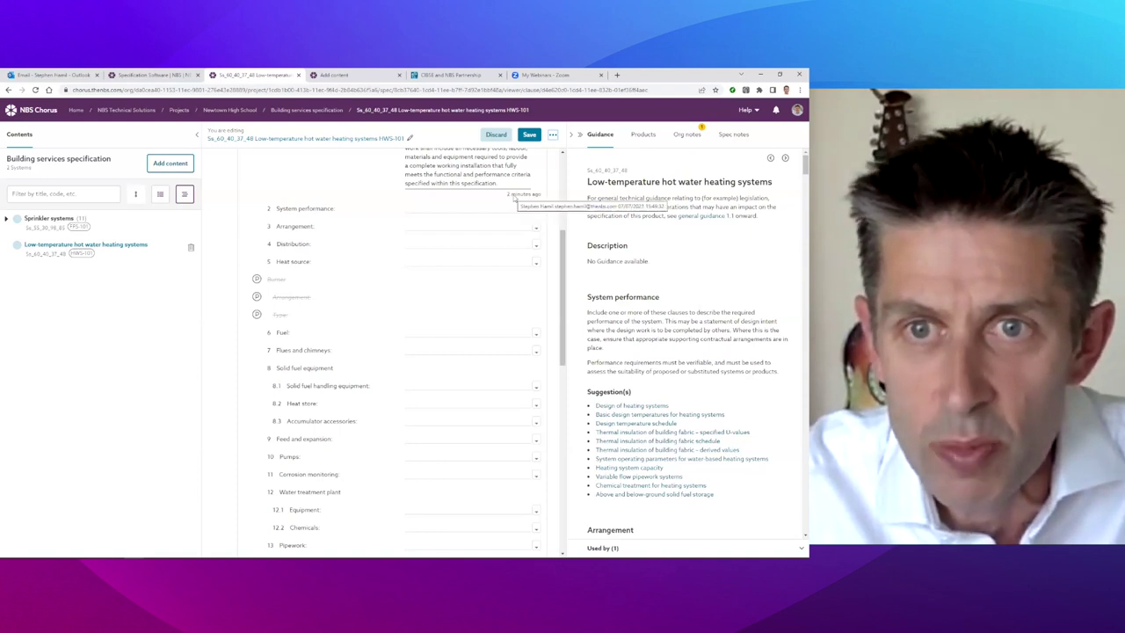
Hide the last edited details and the parked rows in the heating clause.
click(553, 135)
click(557, 149)
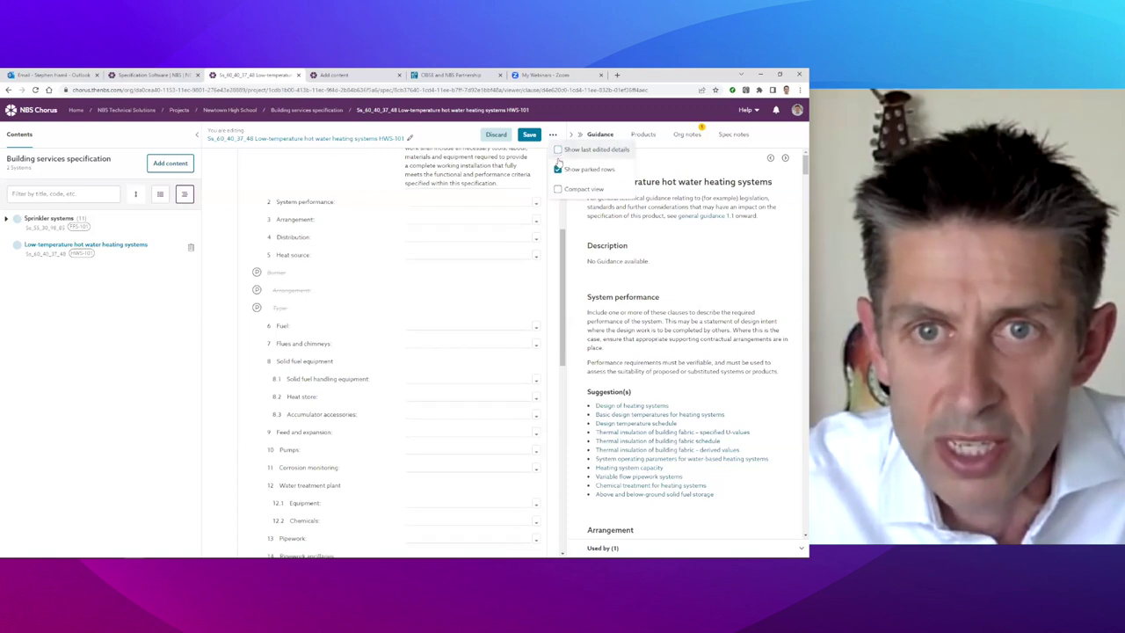
click(557, 169)
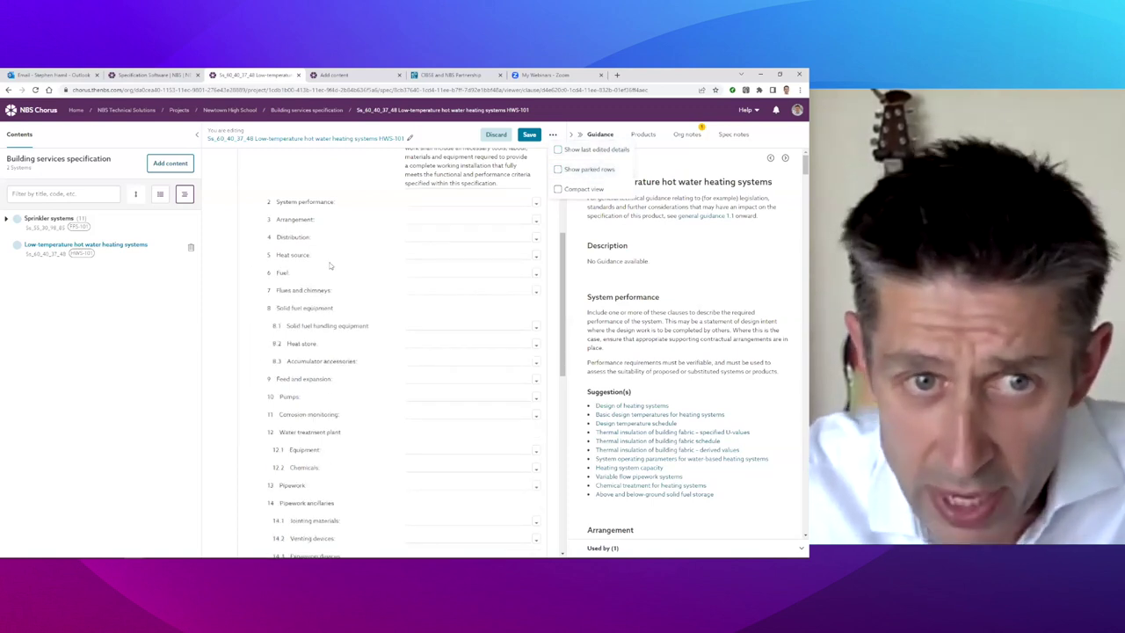
Link the suggested Gas-fired condensing boilers clause to the Heat source item of the heating system.
click(427, 255)
click(424, 255)
click(535, 255)
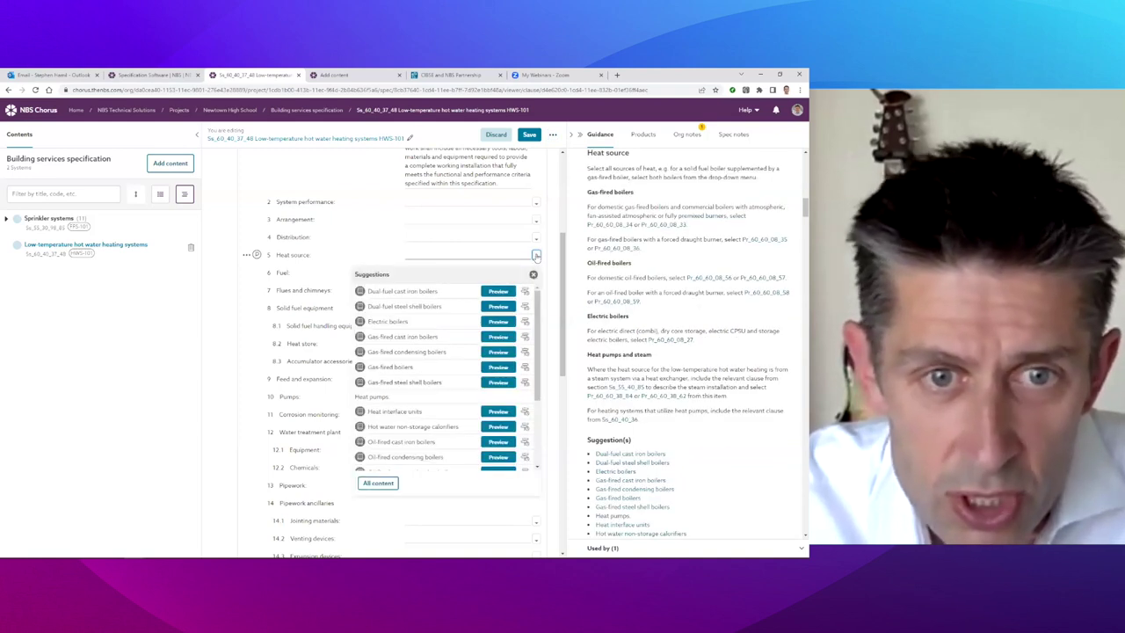
click(392, 353)
click(534, 276)
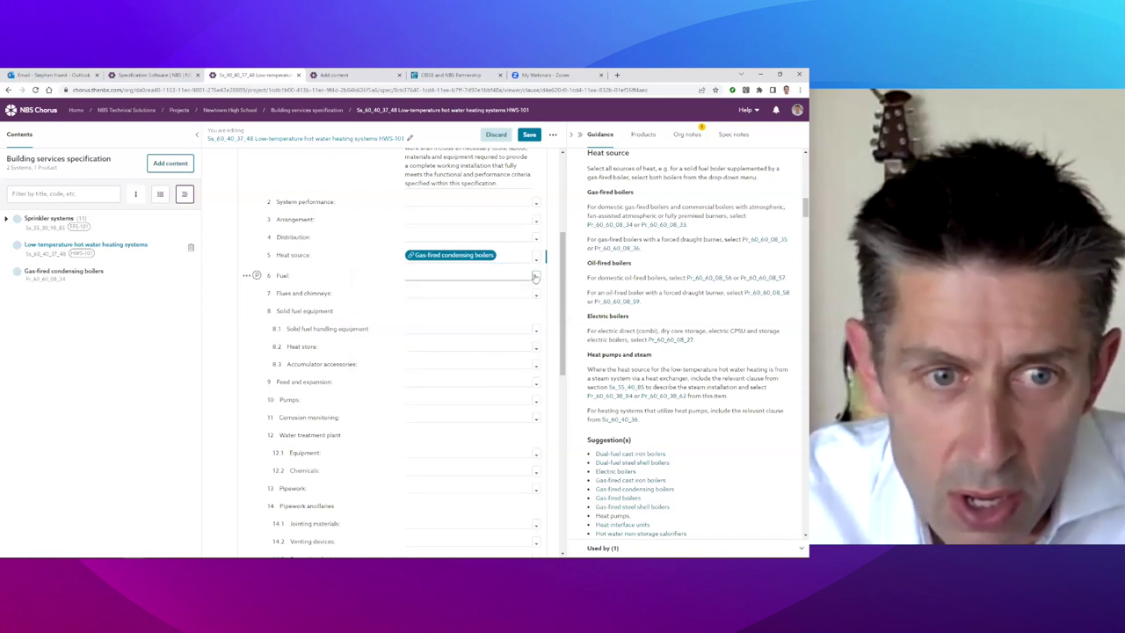
Preview the Canned rotor pumps suggestion for the Pumps item and add it as a new clause.
click(419, 400)
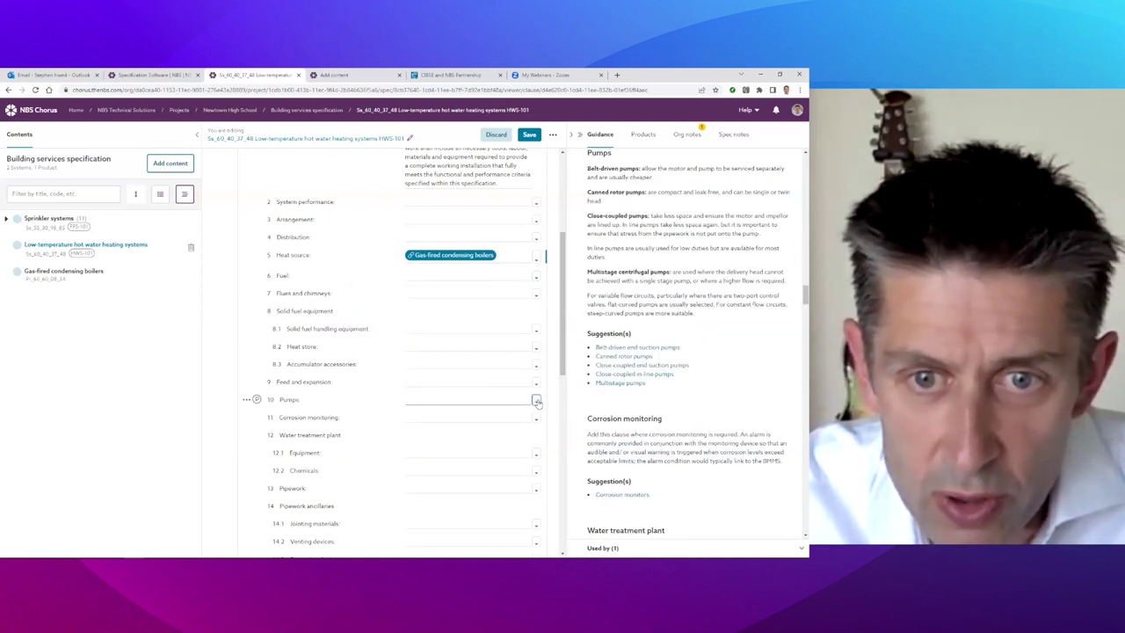
click(536, 400)
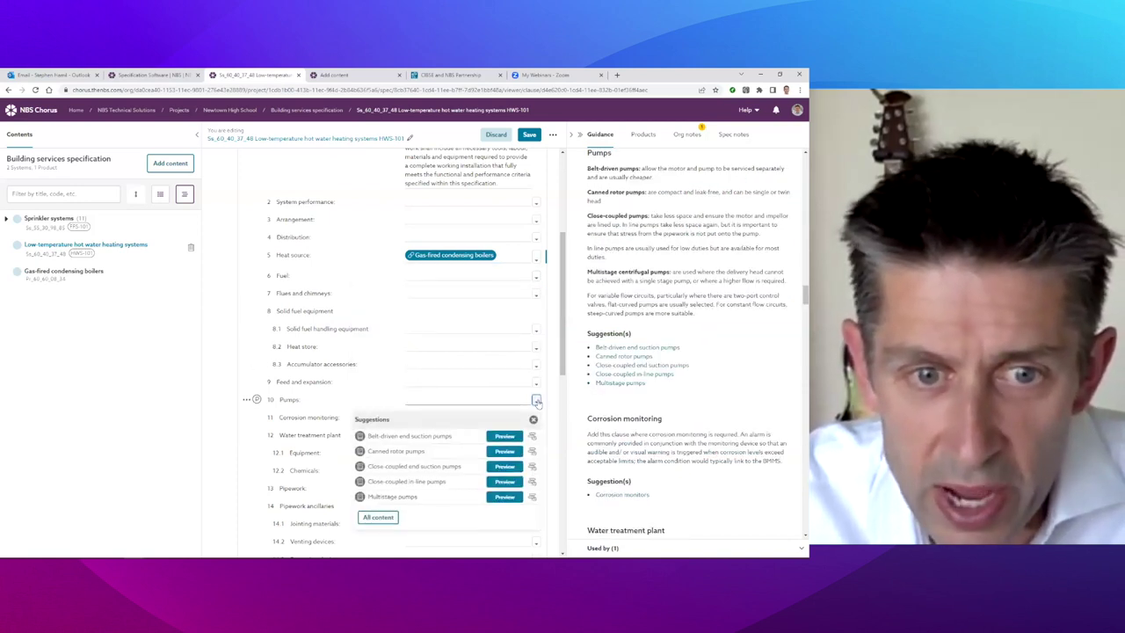
click(499, 451)
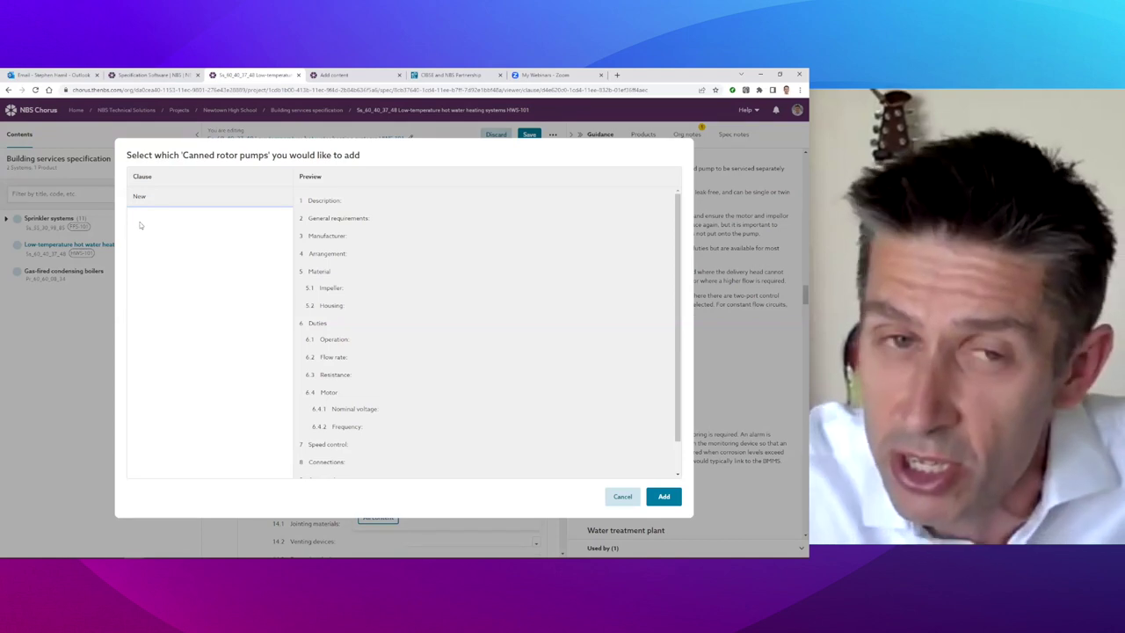
click(664, 497)
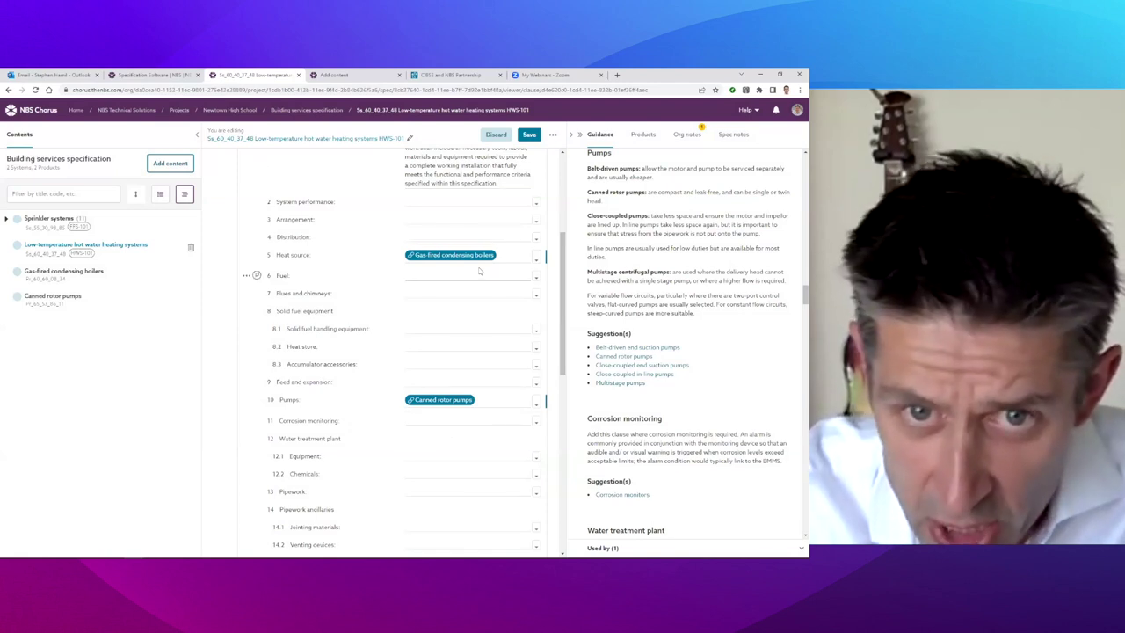
Add the suggested Air curtains, Radiant panels and Radiators clauses to the Heat emitters item.
scroll(448, 399, down, 5)
scroll(448, 402, down, 3)
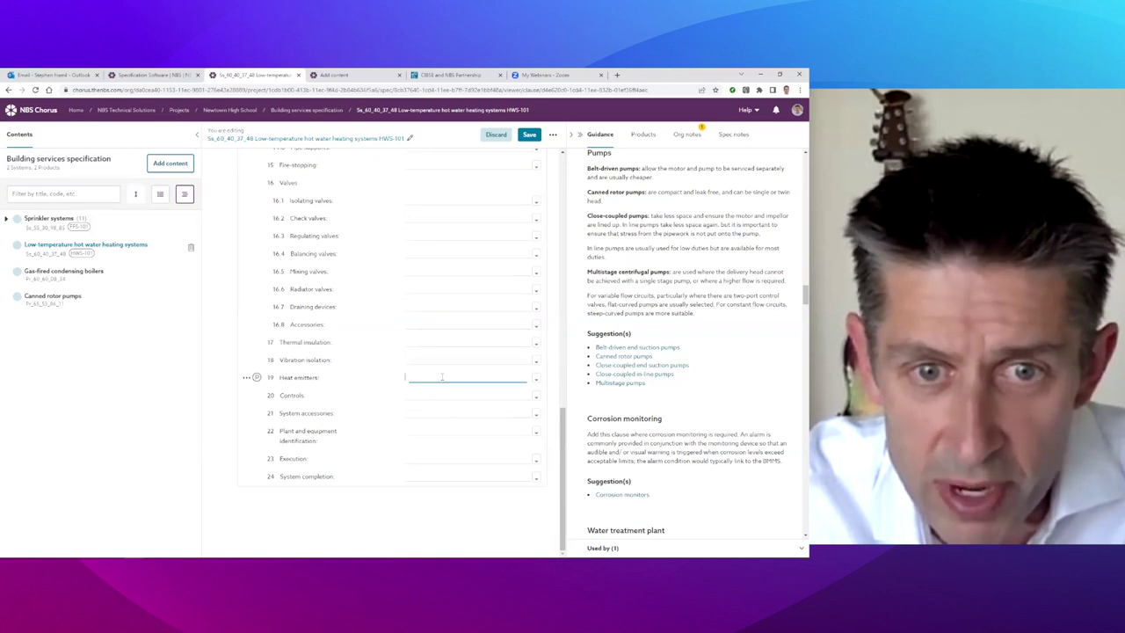
click(535, 378)
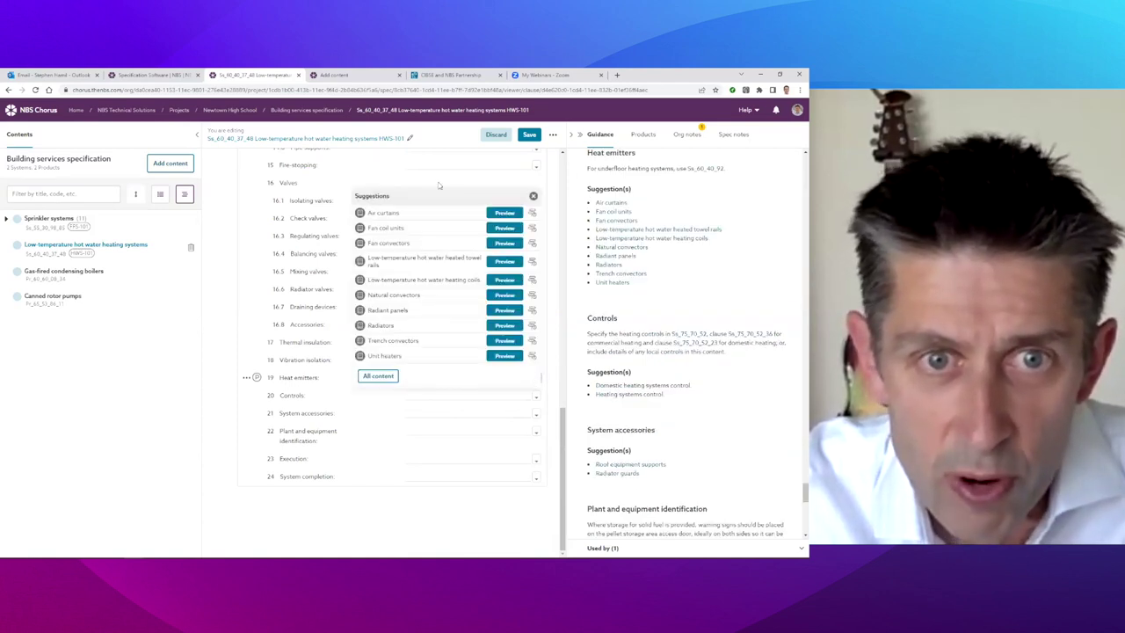
click(378, 212)
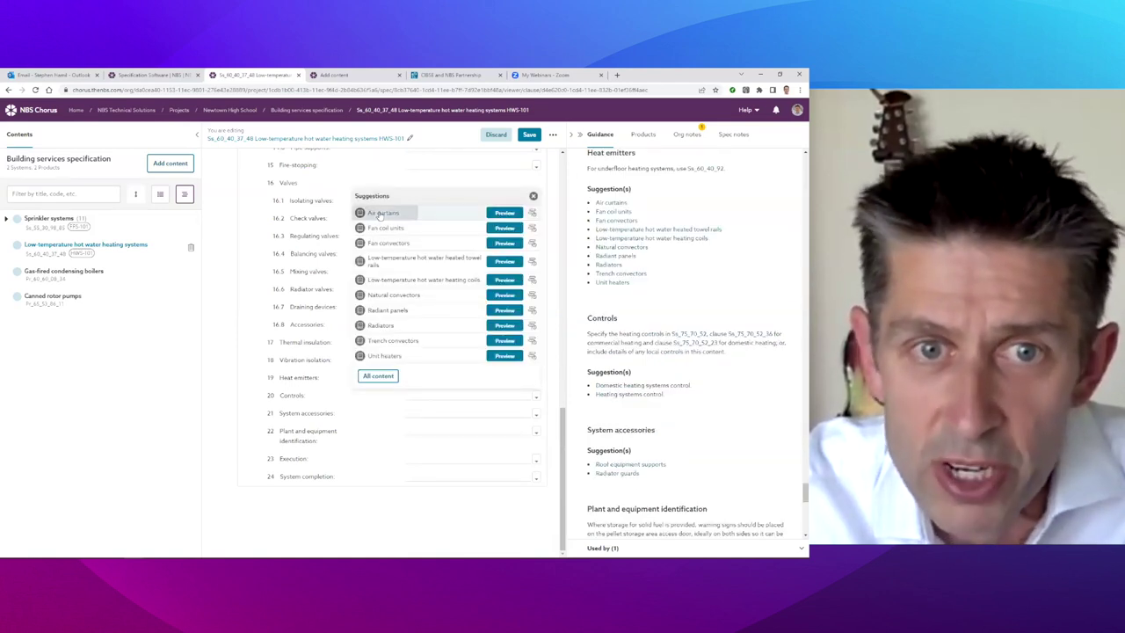
click(391, 312)
click(387, 327)
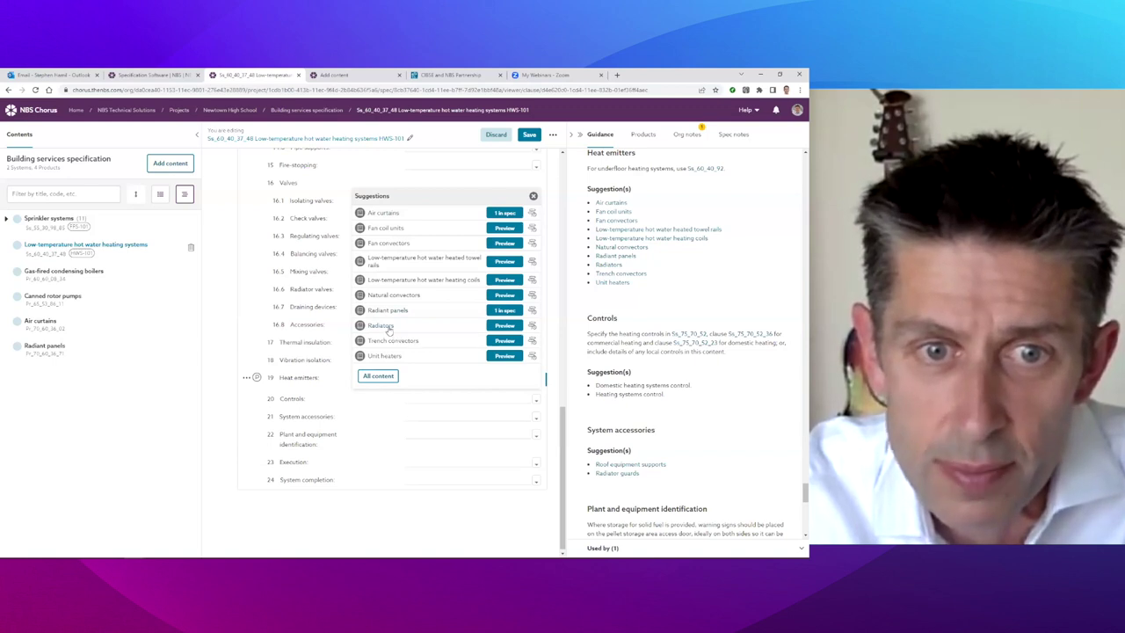
click(532, 196)
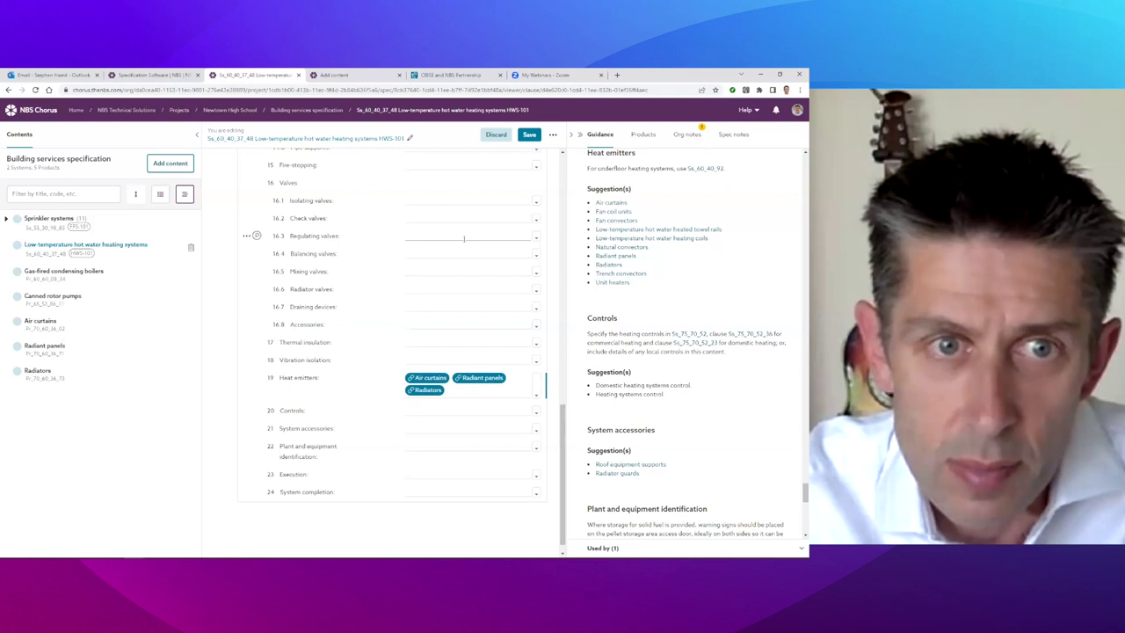
Review the items of the heating clause between Solid fuel equipment and System completion, including the linked product clauses.
scroll(464, 238, up, 2)
scroll(464, 238, up, 4)
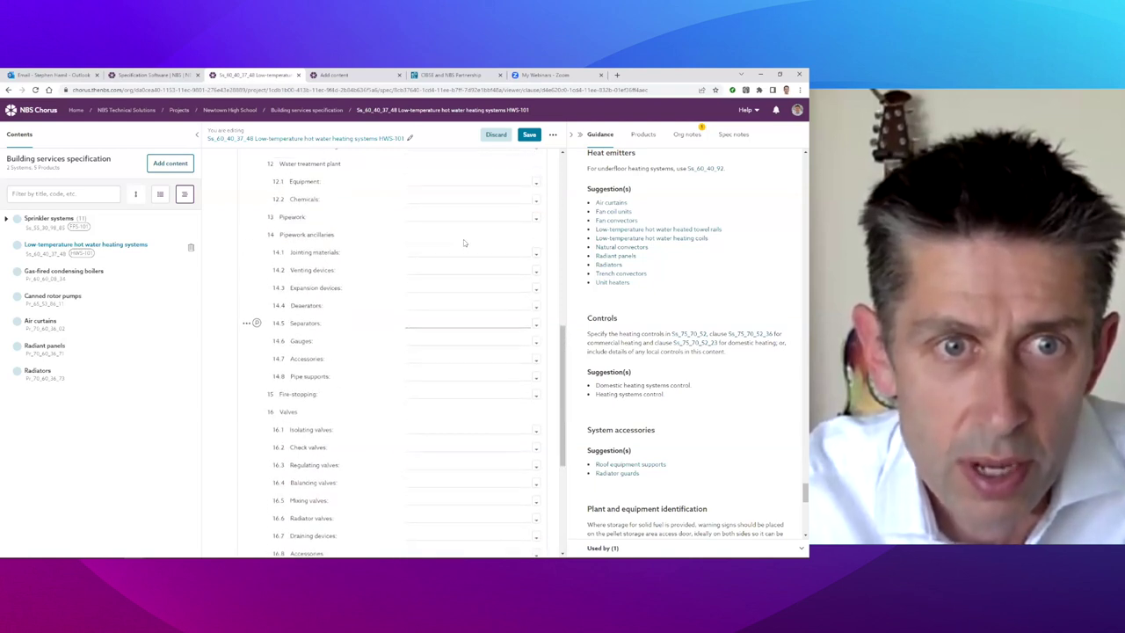
scroll(464, 242, up, 1)
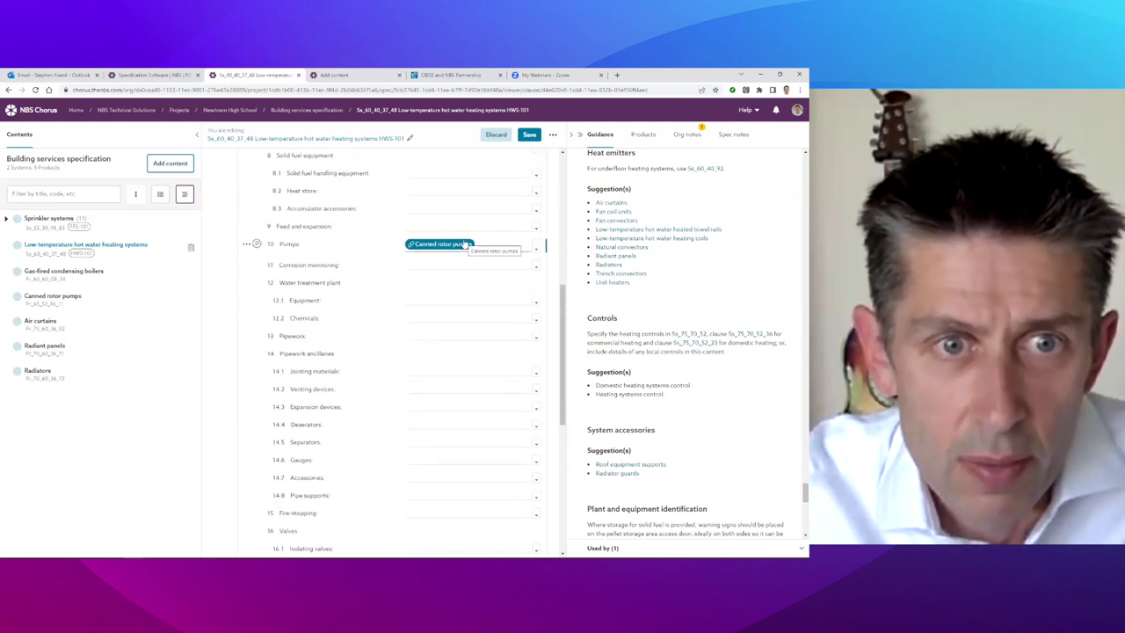
scroll(464, 243, up, 1)
scroll(464, 243, down, 2)
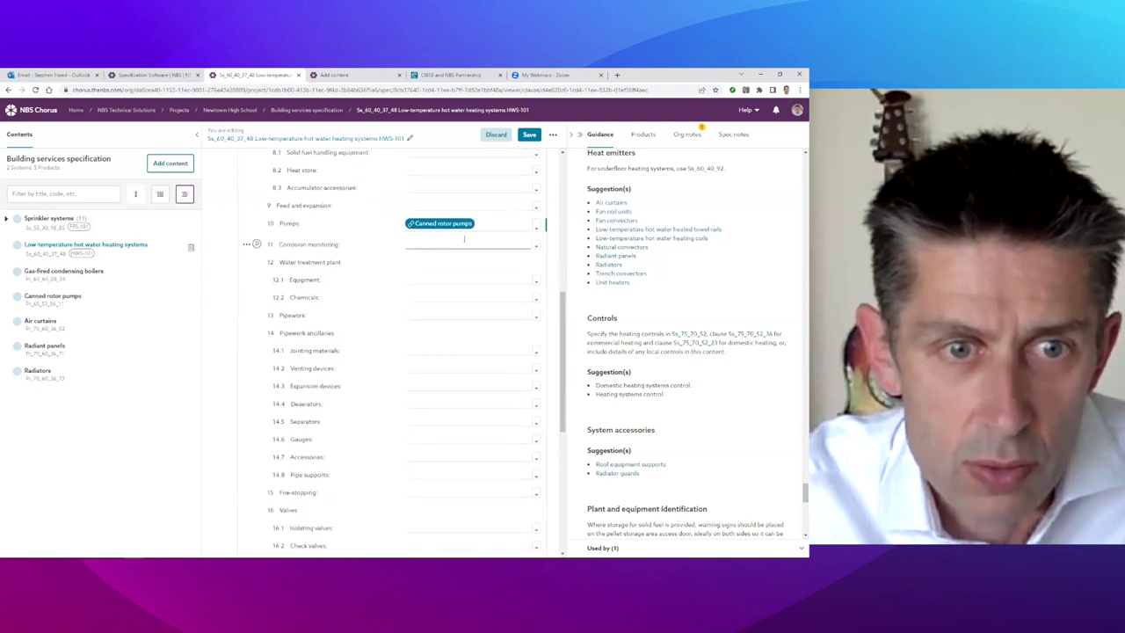
scroll(464, 243, down, 3)
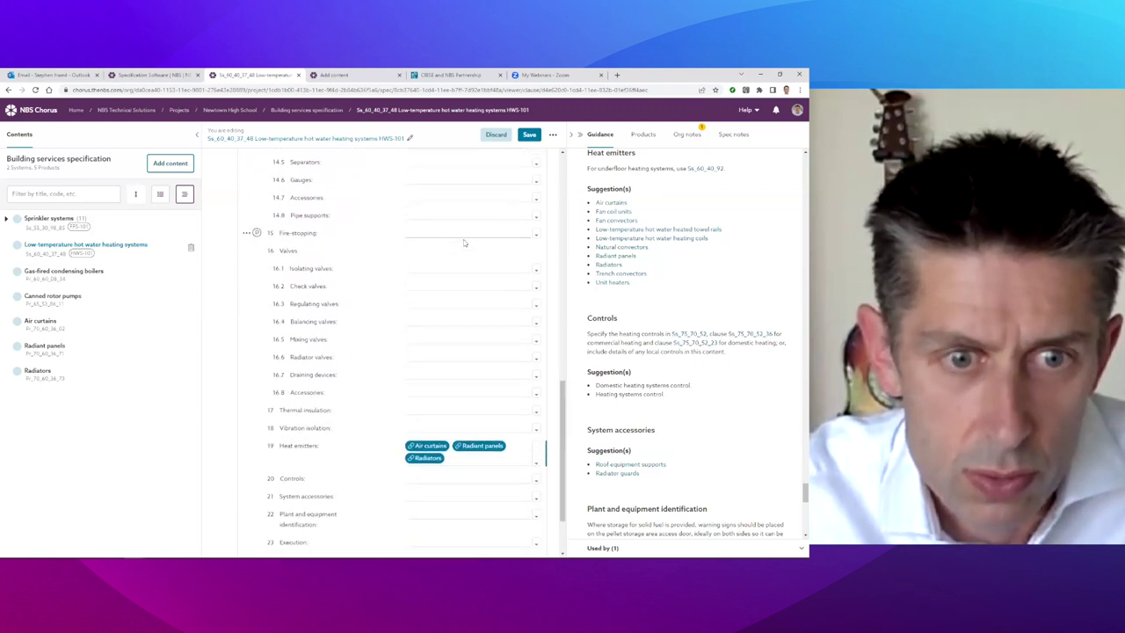
scroll(464, 243, down, 1)
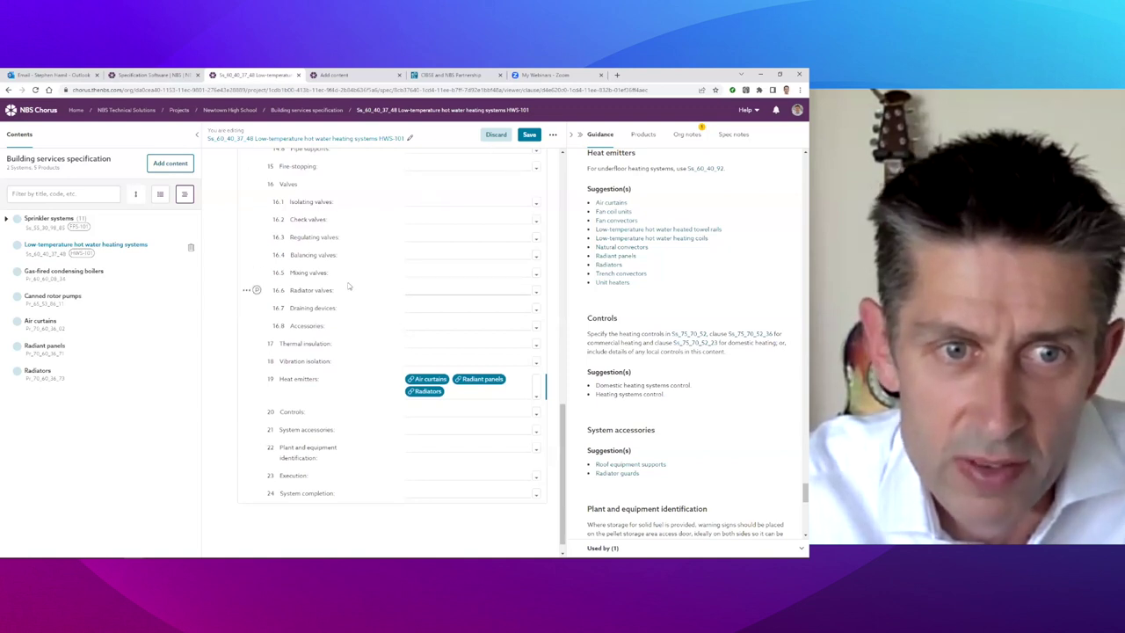
scroll(348, 286, up, 4)
scroll(348, 286, up, 2)
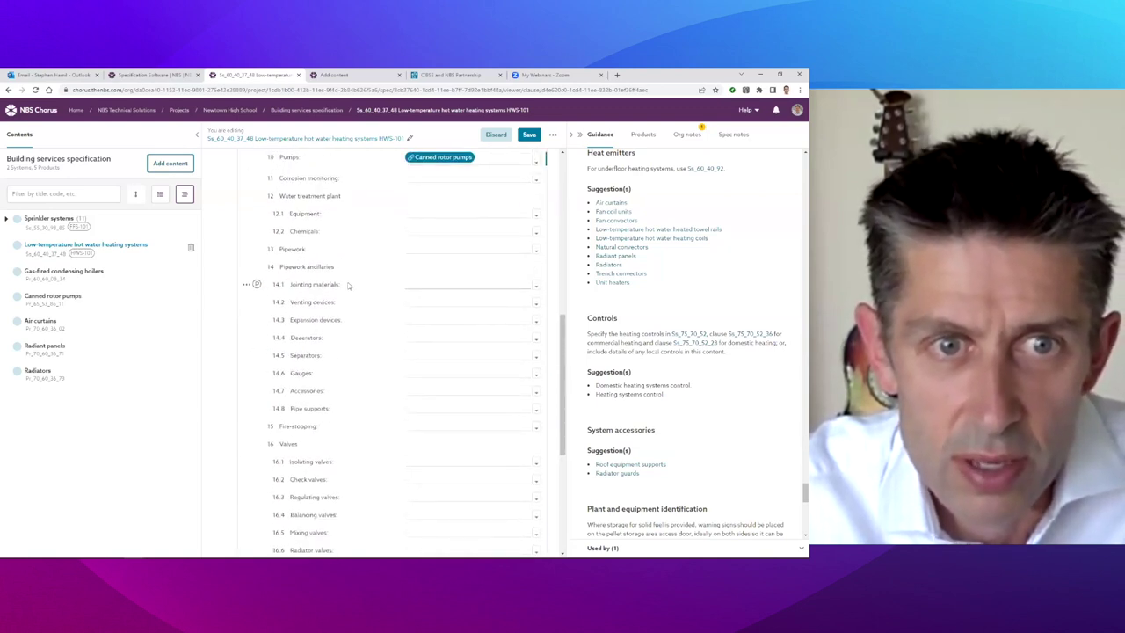
Save the Low-temperature hot water heating systems clause and go to its linked Canned rotor pumps clause.
click(529, 134)
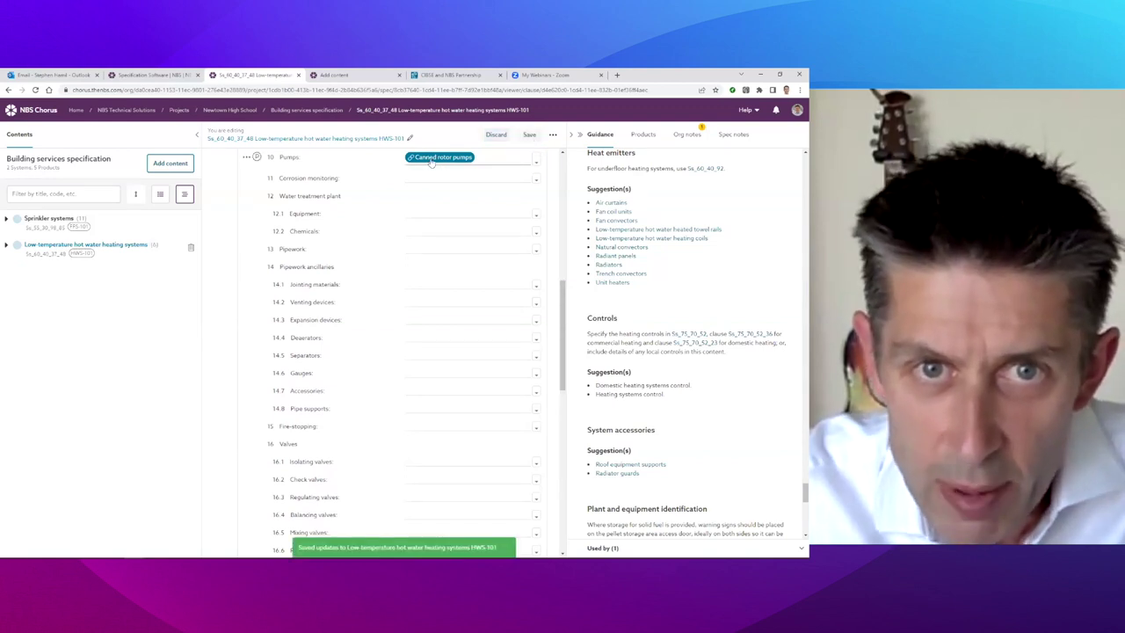
scroll(438, 257, up, 3)
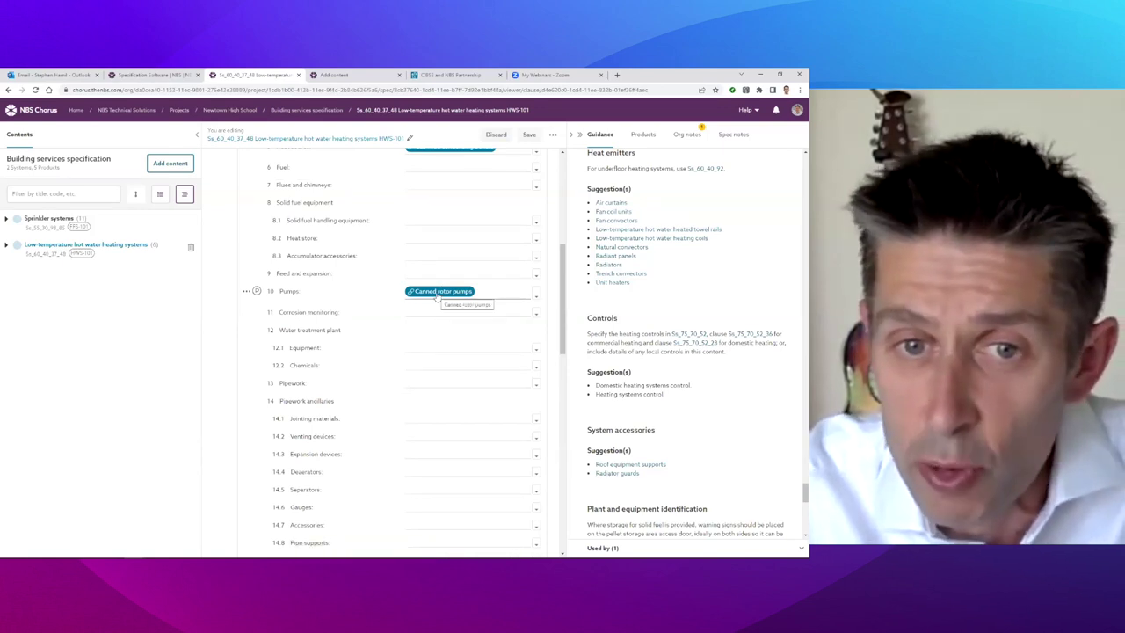
click(437, 292)
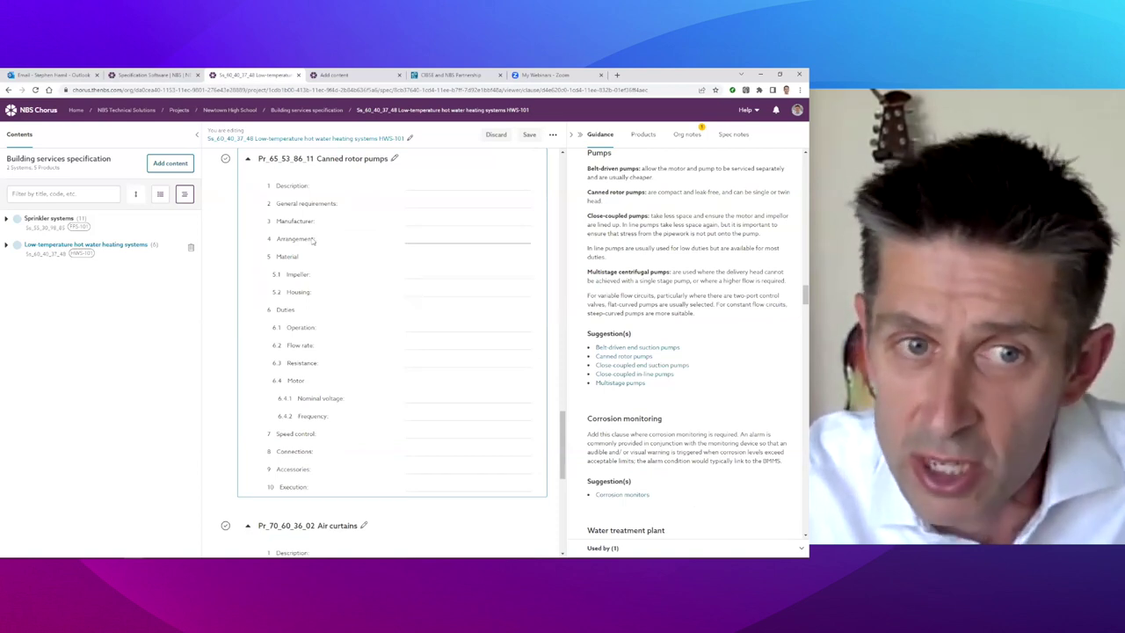
Set the Manufacturer of the Canned rotor pumps clause to the contractor action Submit proposals, and save the clause.
click(416, 226)
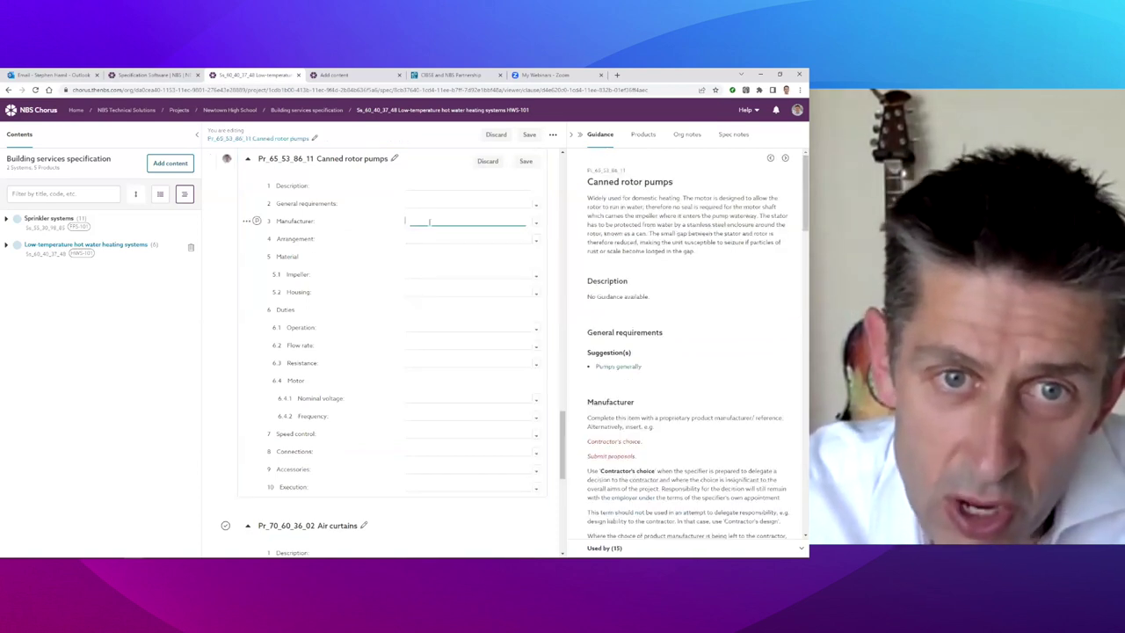
click(536, 221)
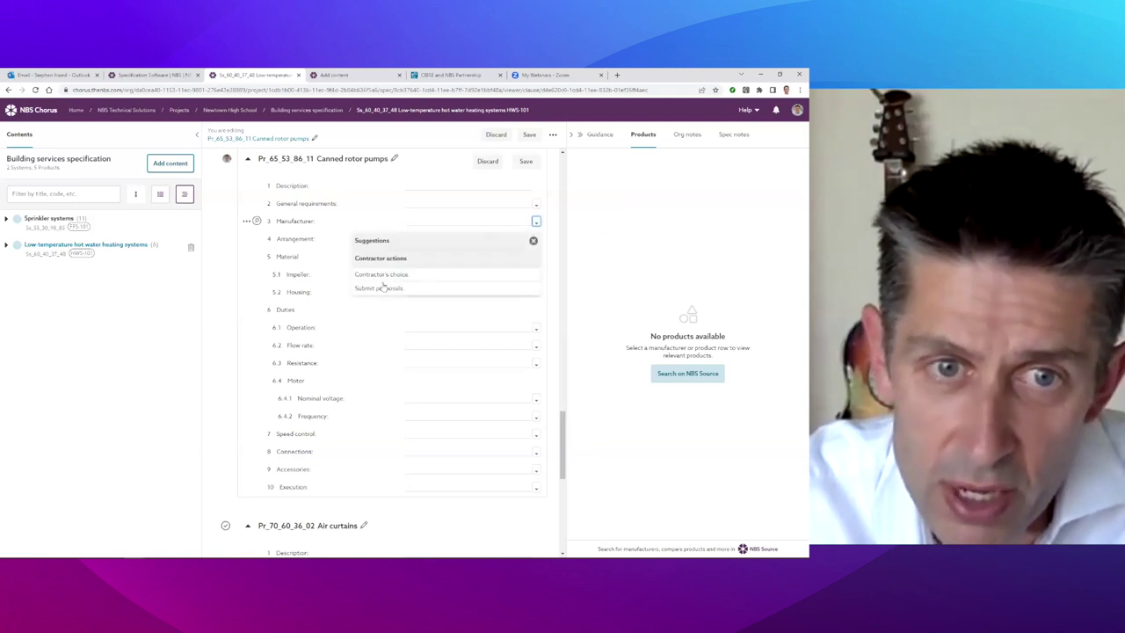
click(383, 287)
click(533, 240)
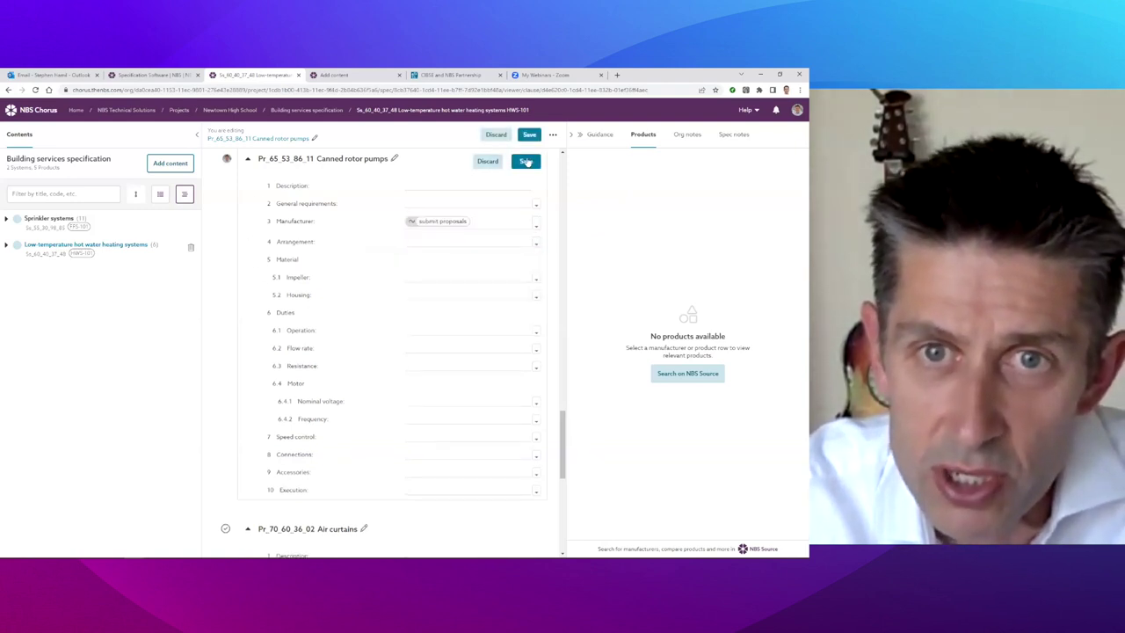
click(526, 162)
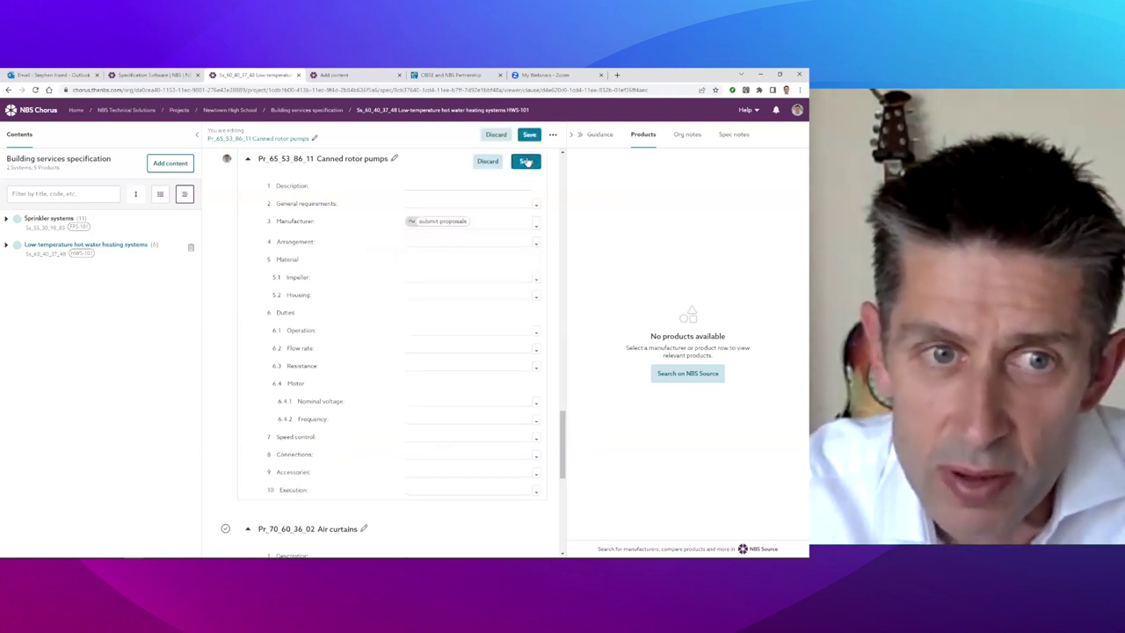
Set the Impeller material of the Canned rotor pumps to Stainless steel.
click(449, 279)
click(535, 279)
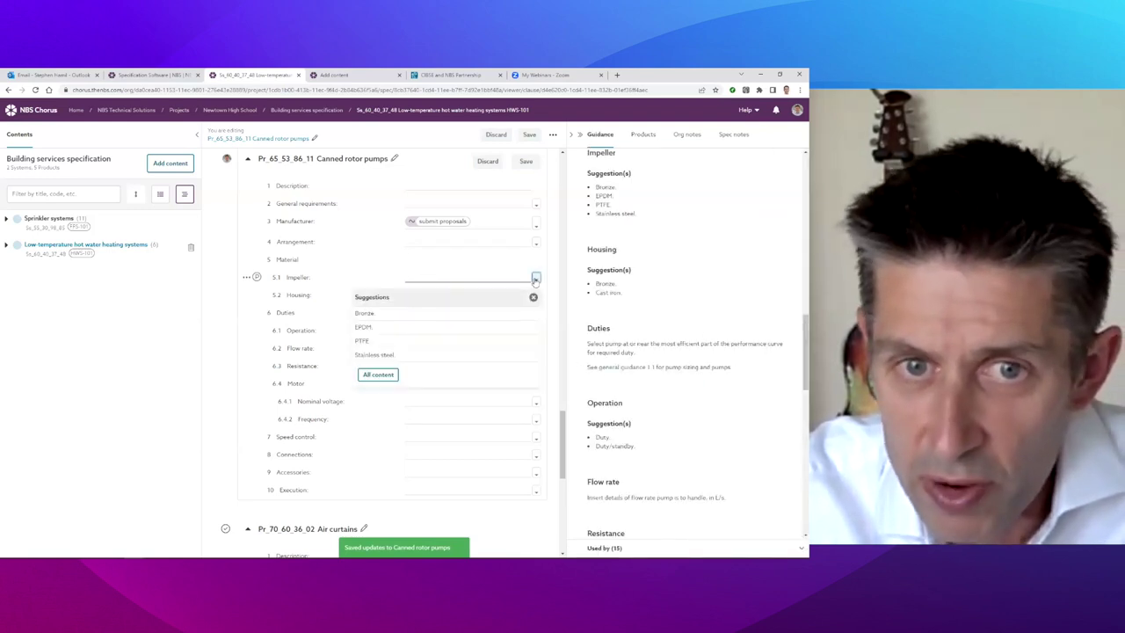
click(378, 356)
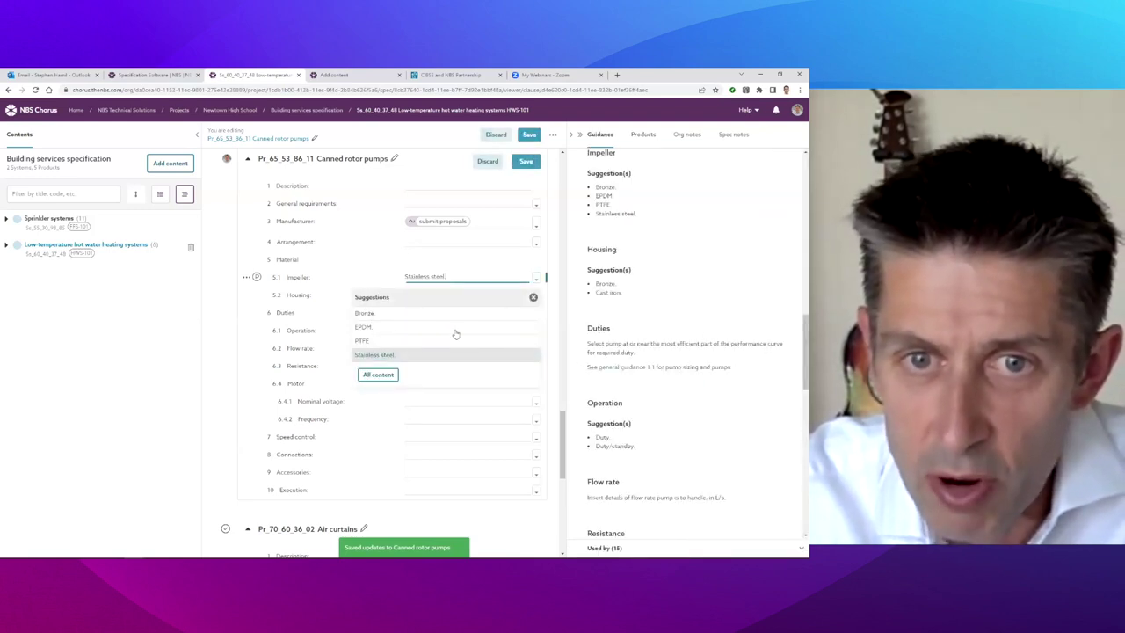
click(476, 297)
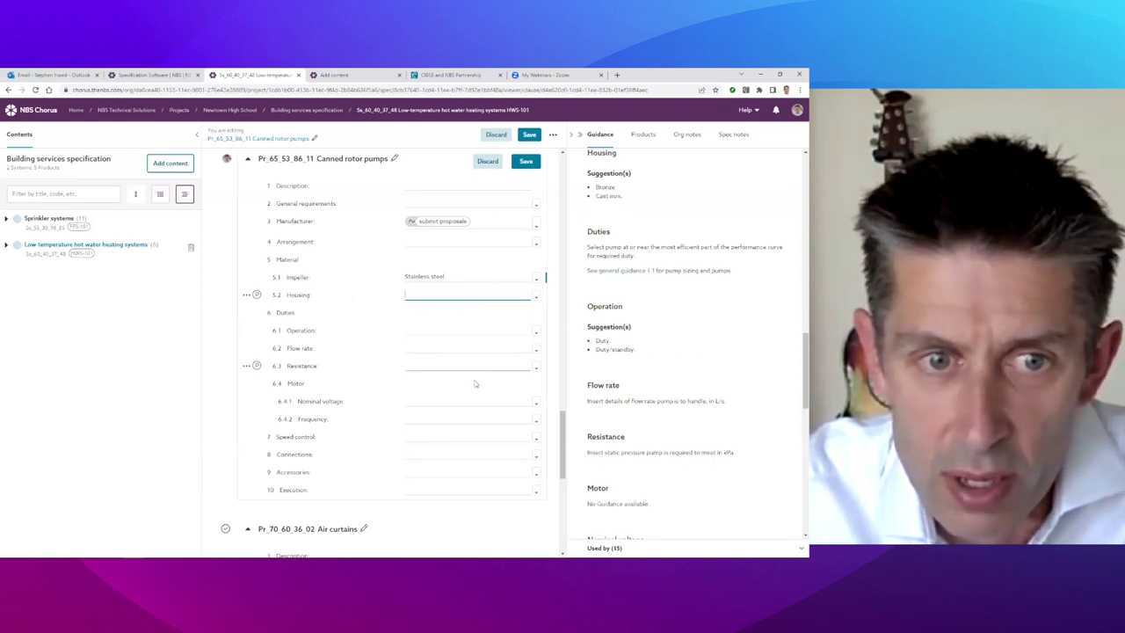
Set the motor's Nominal voltage in the Canned rotor pumps clause to Three phase 400 V a.c. and save the clause.
click(508, 402)
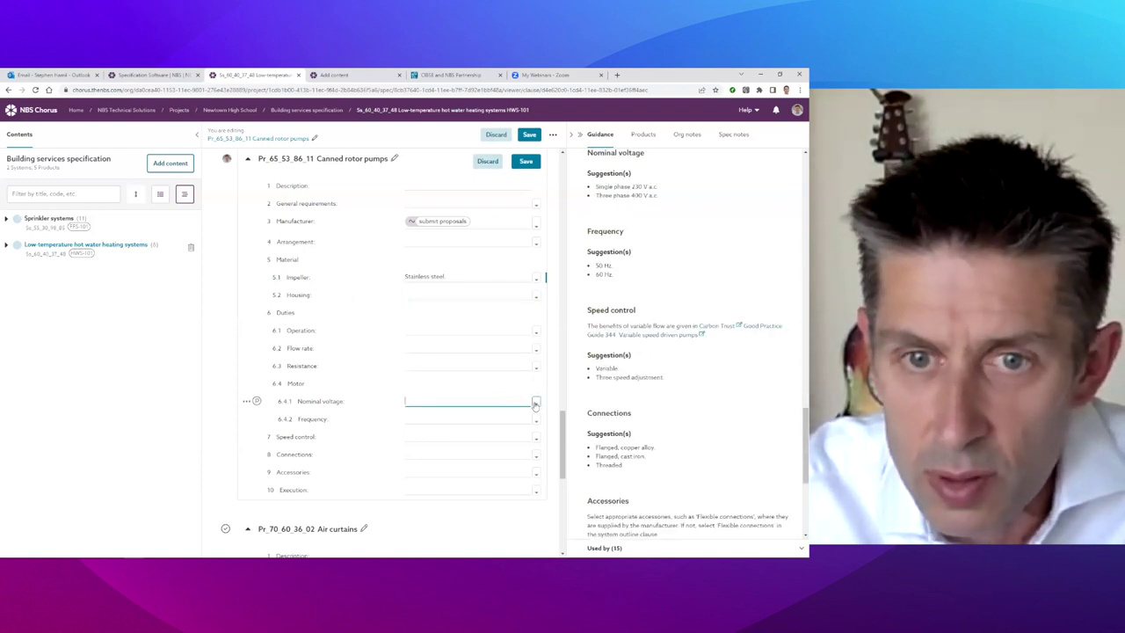
click(535, 404)
click(385, 451)
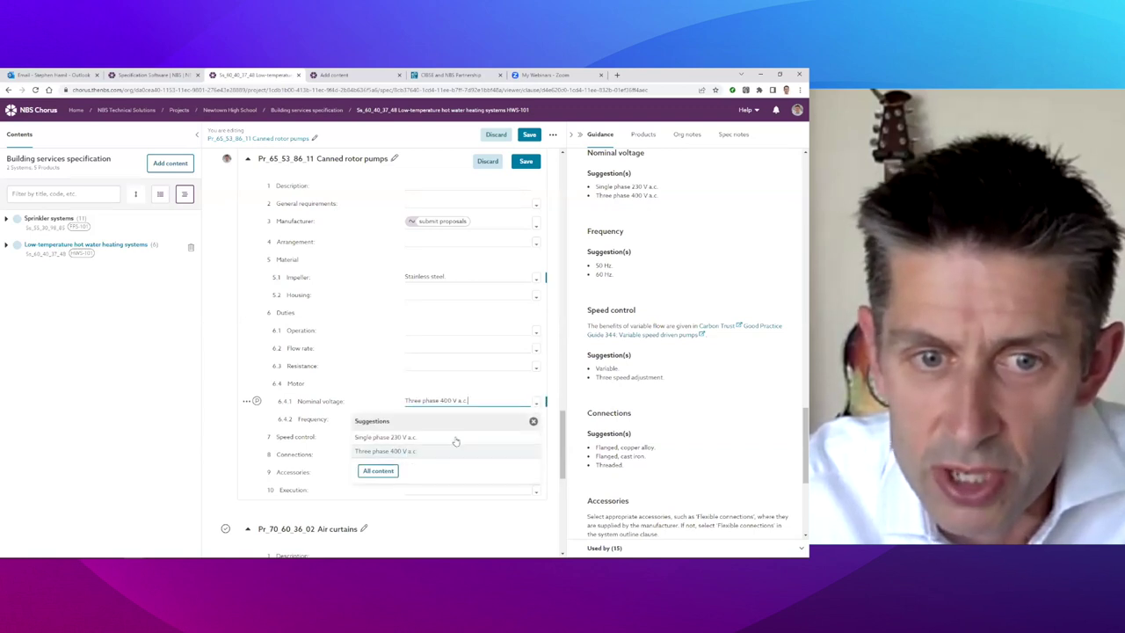
click(534, 423)
click(526, 162)
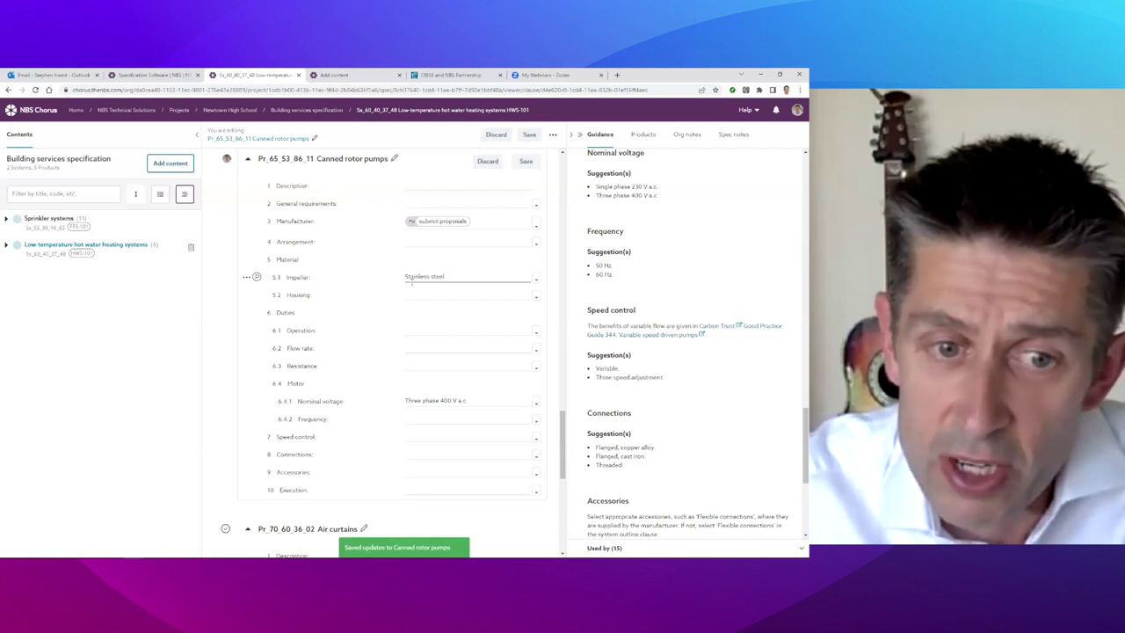
Look up manufacturer products for the Gas-fired condensing boilers and examine the Greenstar 4000's description and application.
scroll(412, 281, up, 15)
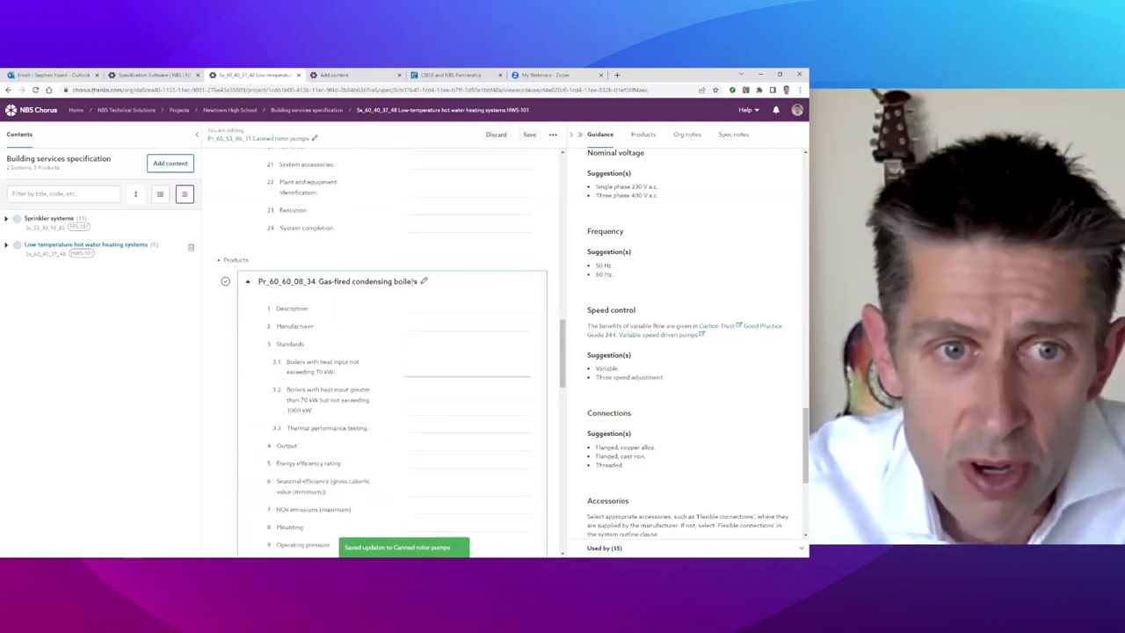
click(419, 338)
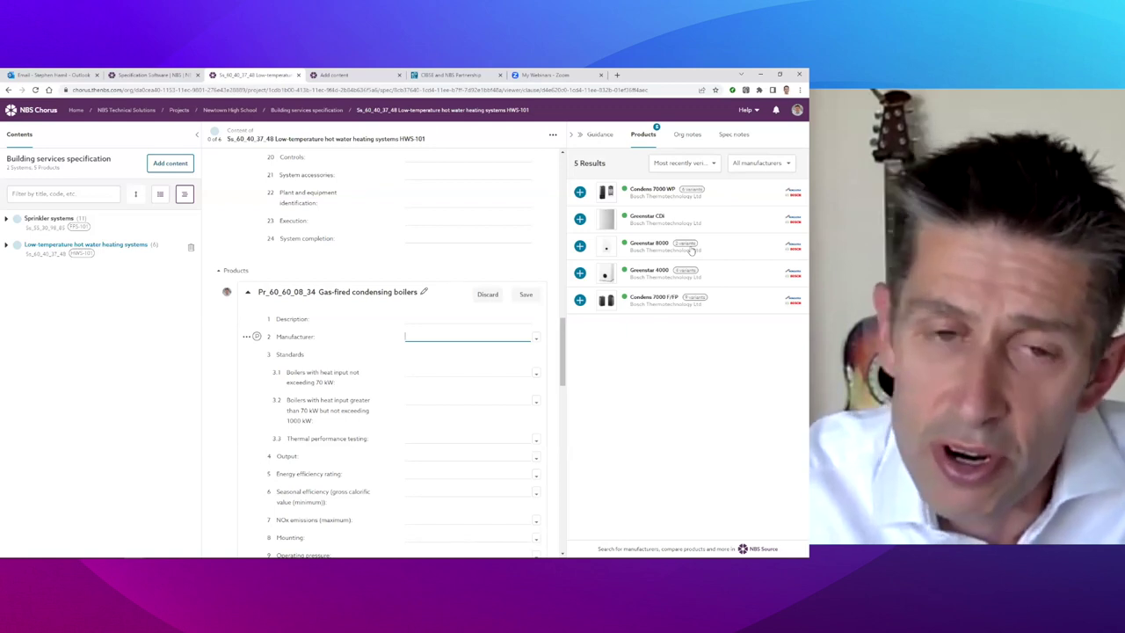
scroll(446, 464, down, 2)
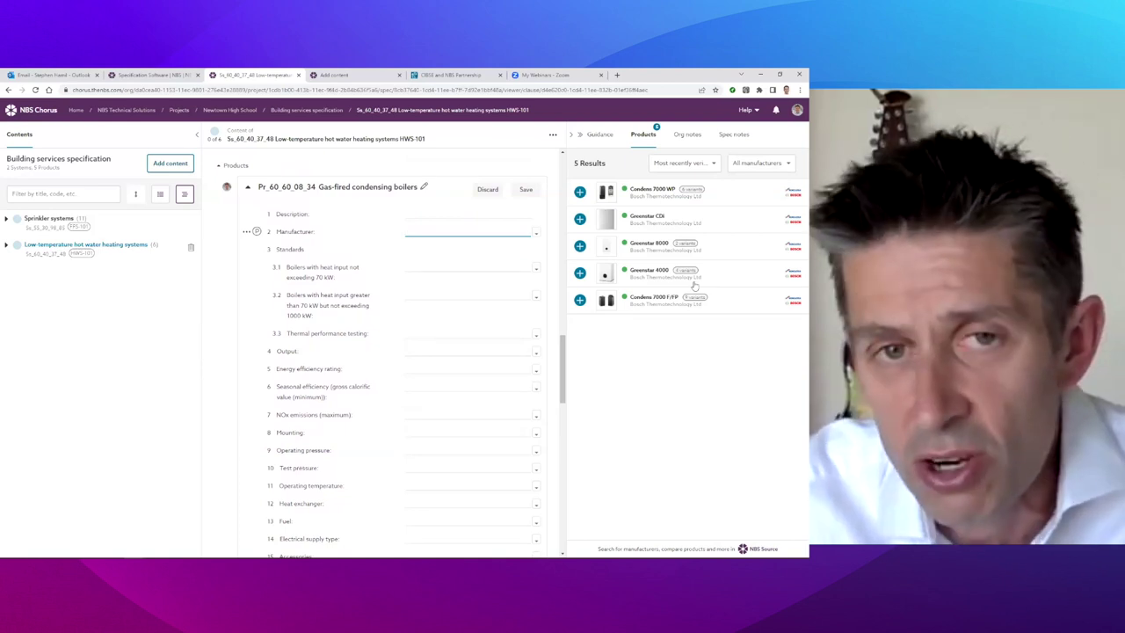
click(644, 279)
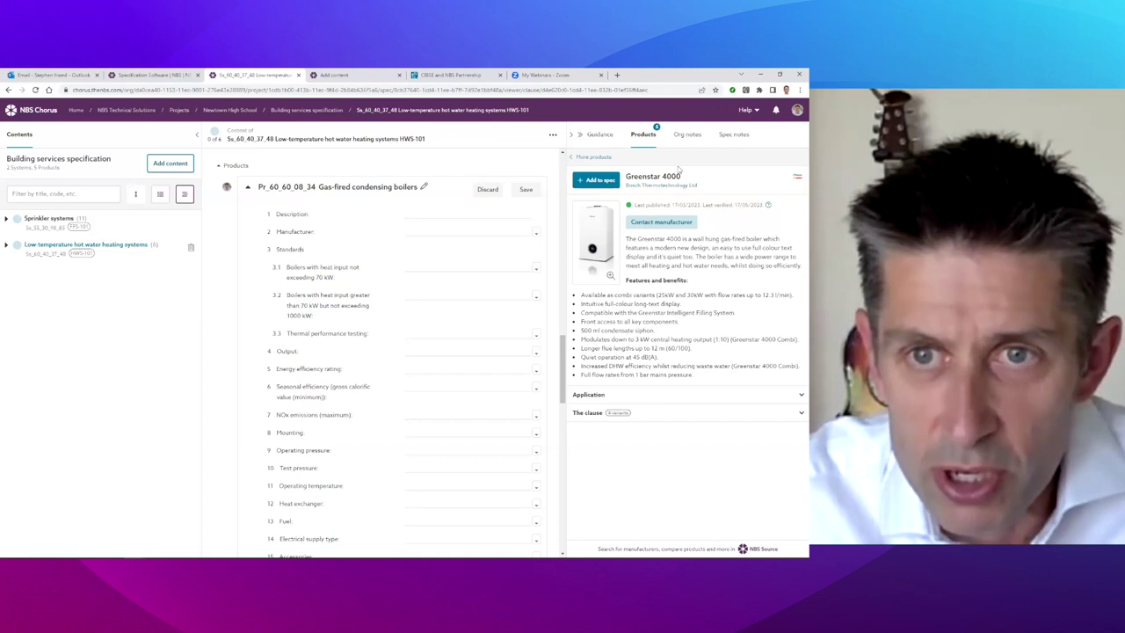
click(616, 397)
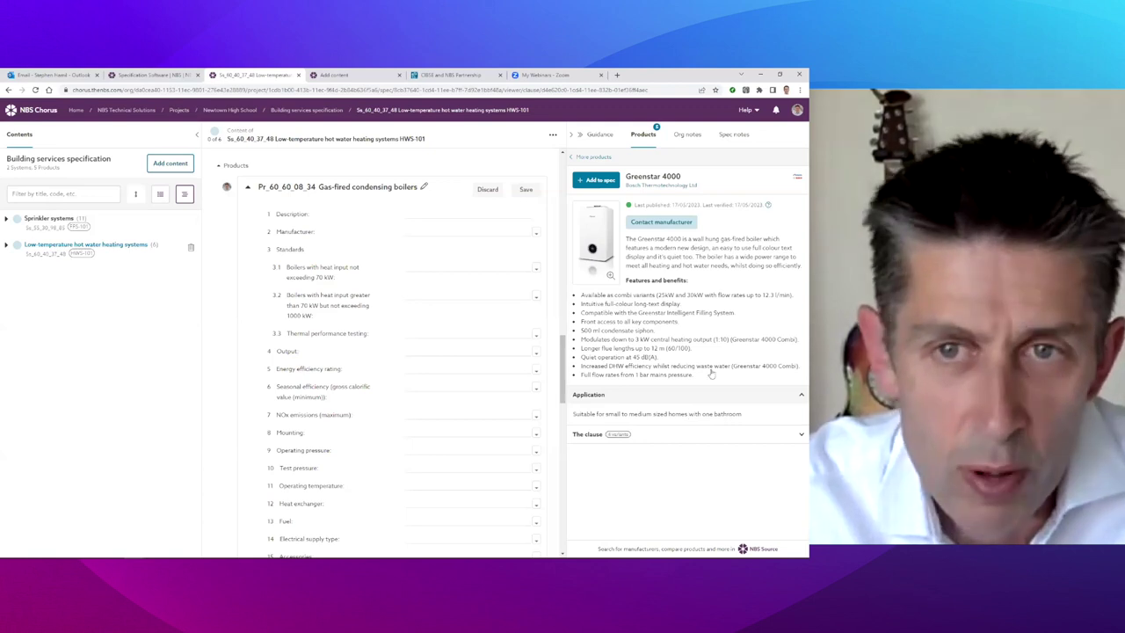
click(595, 158)
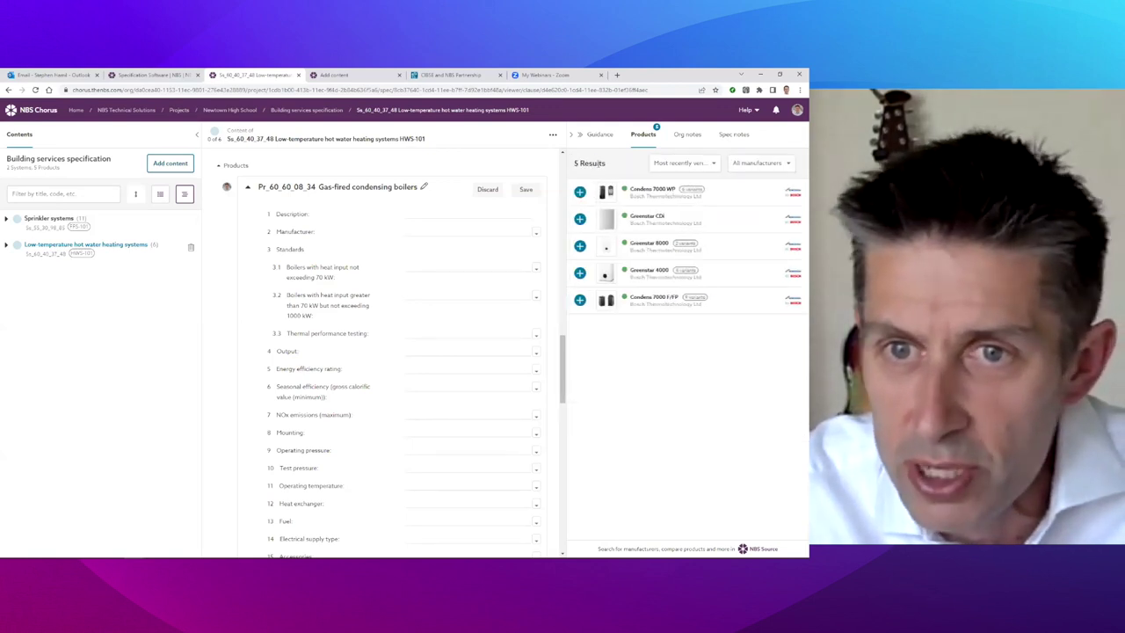
Review the Greenstar 8000's clause details and add the product to the Gas-fired condensing boilers clause.
click(658, 251)
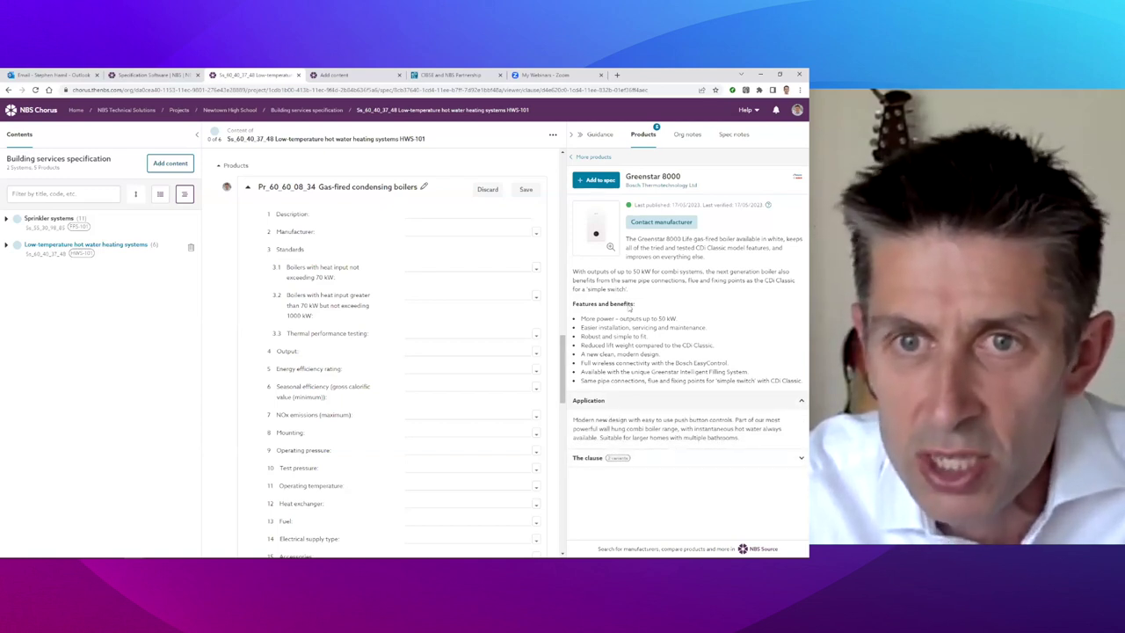
click(602, 458)
scroll(602, 461, down, 5)
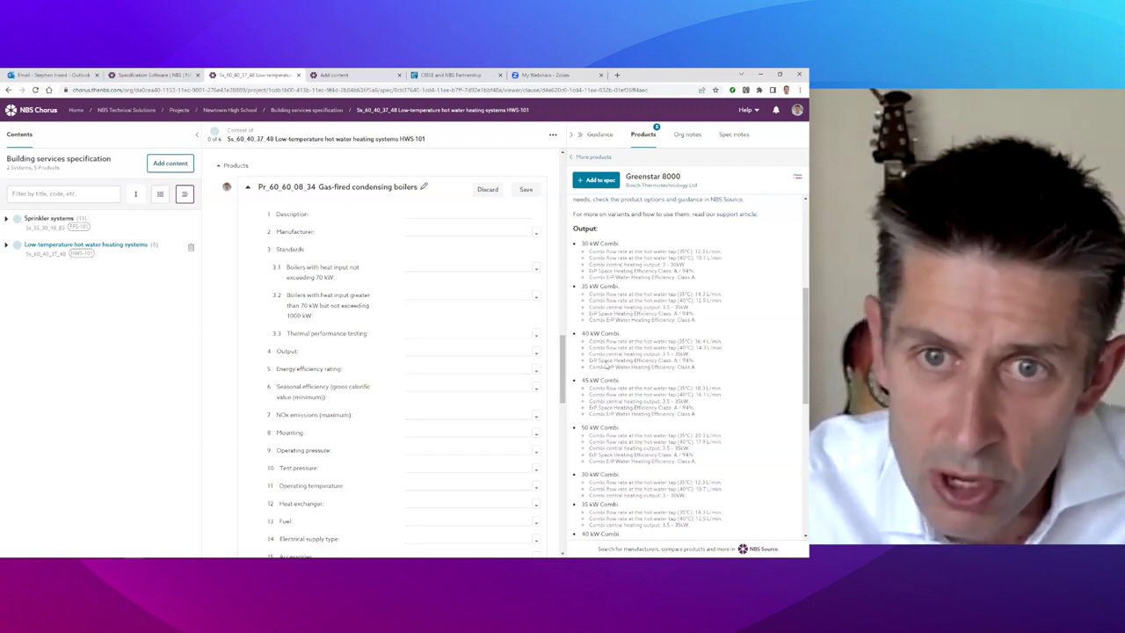
scroll(604, 362, down, 10)
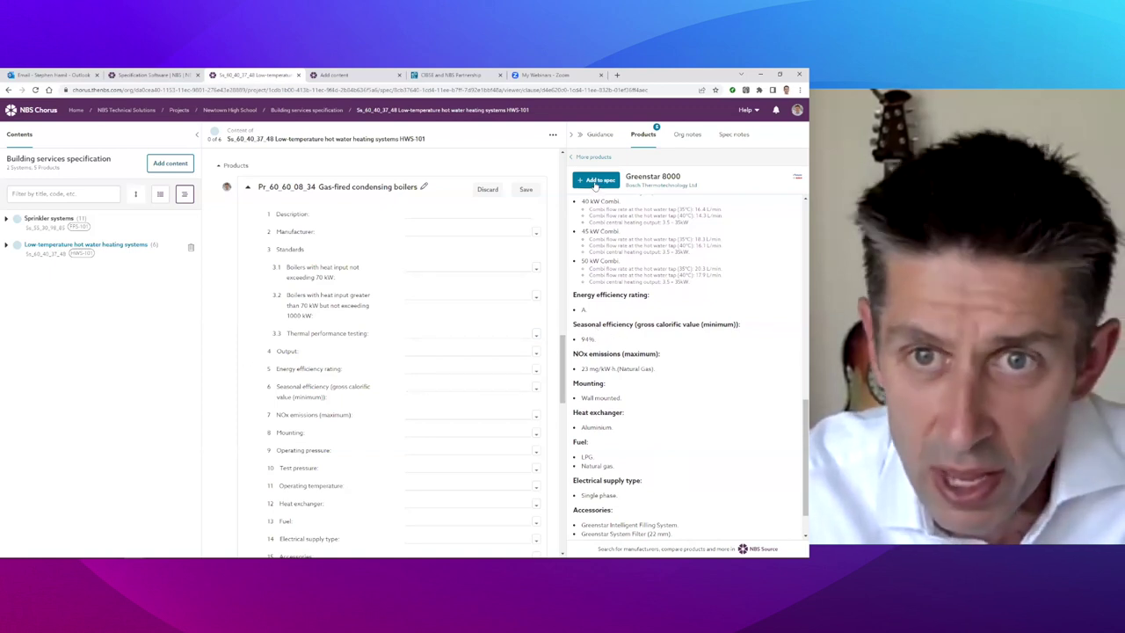
click(590, 182)
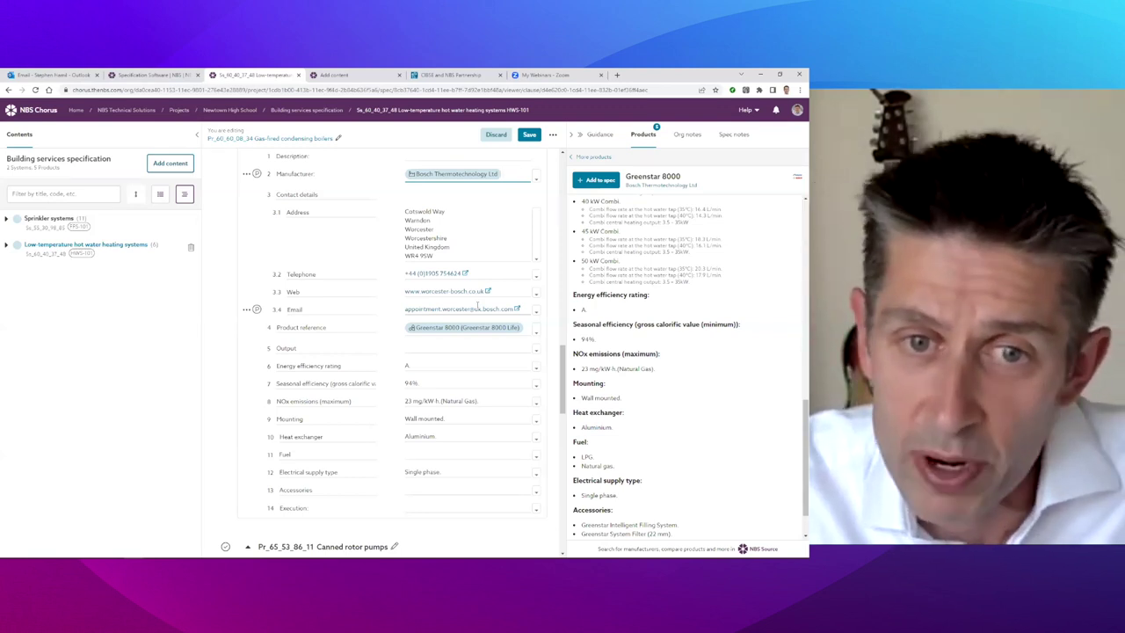
Check the suggested Output values for the Greenstar 8000, and save the Gas-fired condensing boilers clause.
click(536, 349)
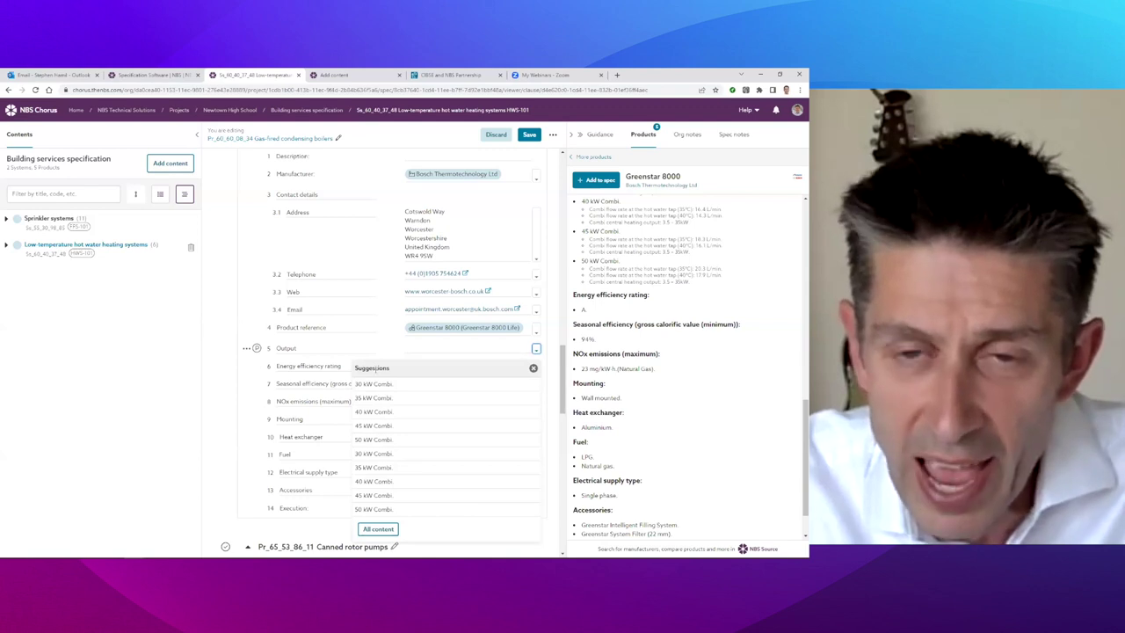
click(533, 368)
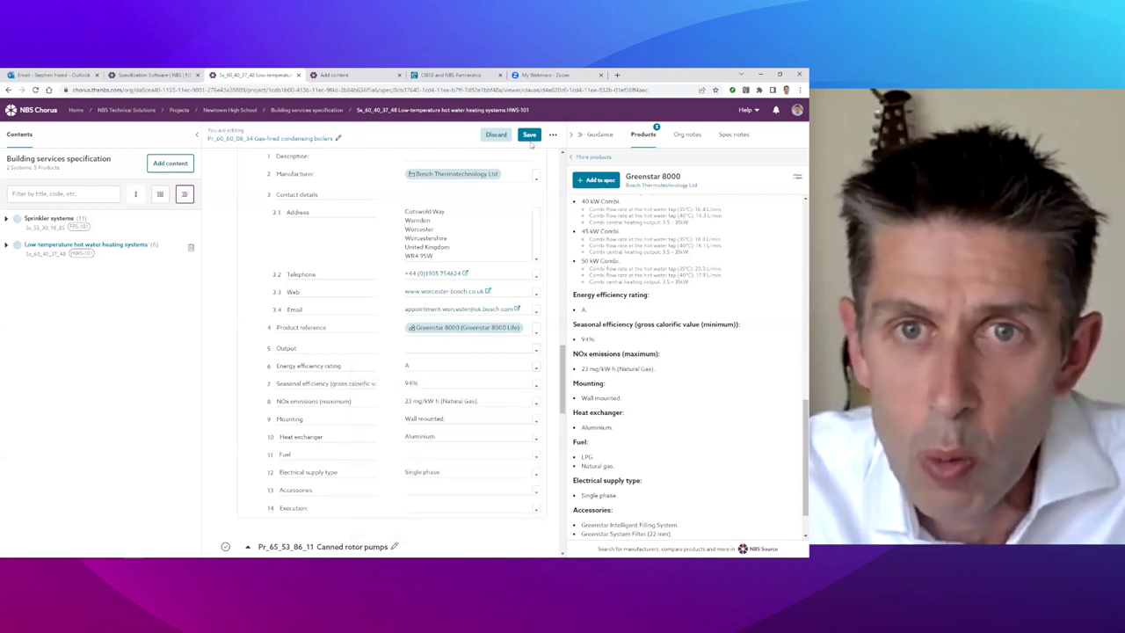
scroll(479, 214, up, 15)
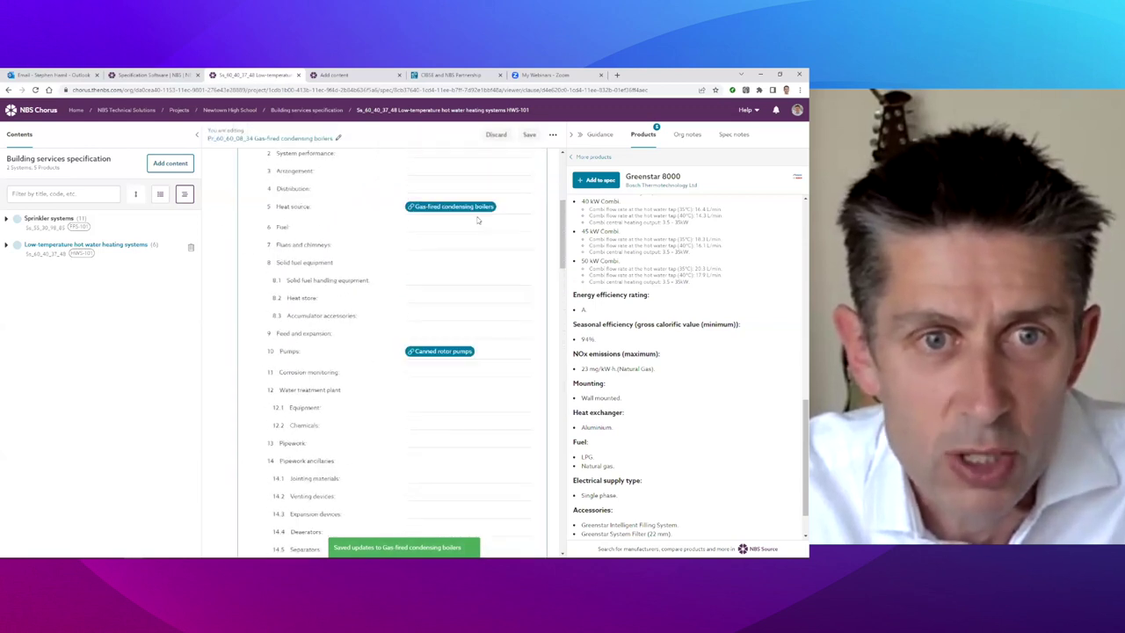
Set Areas to be protected in the Sprinkler systems' Extent of protection clause to "See drawings.", and save and mark the clause as complete.
click(115, 225)
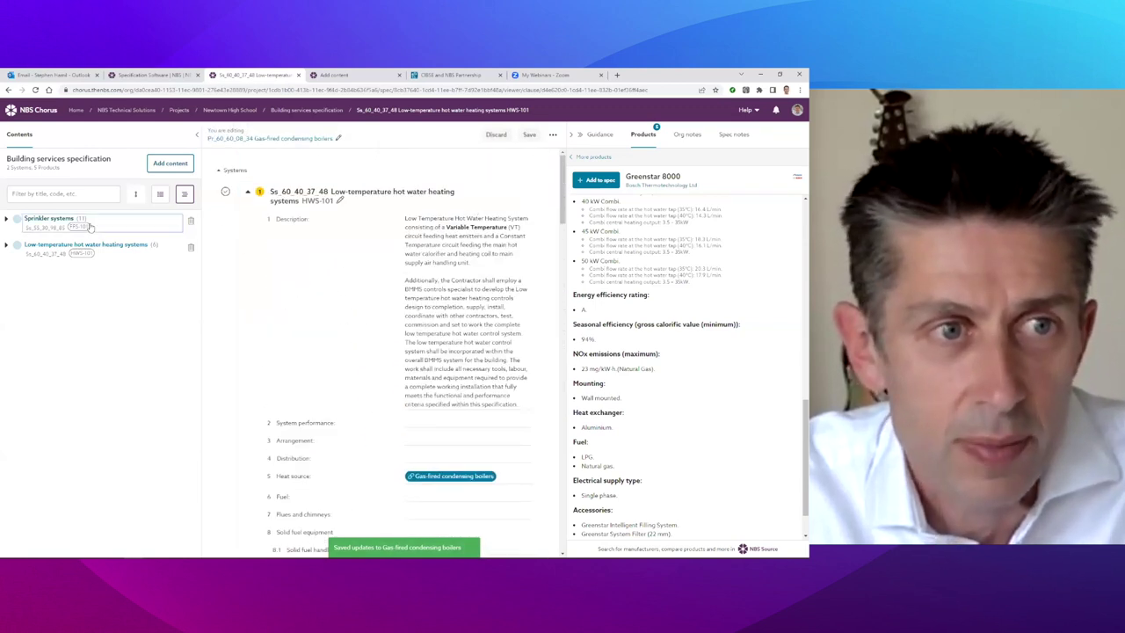
click(433, 343)
scroll(434, 343, down, 2)
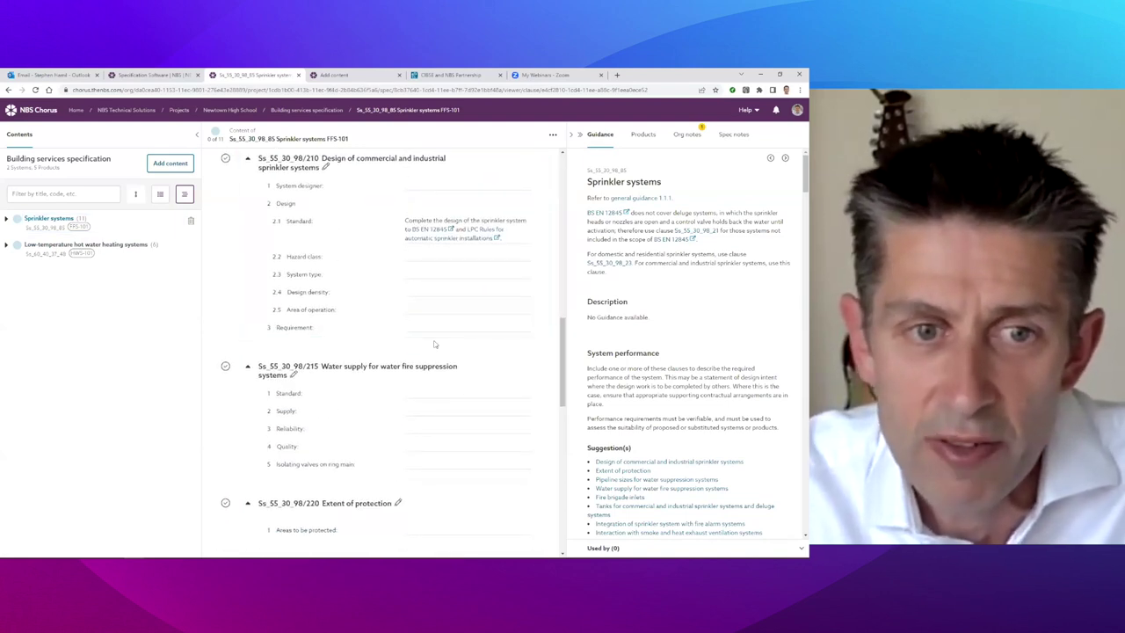
scroll(434, 344, down, 1)
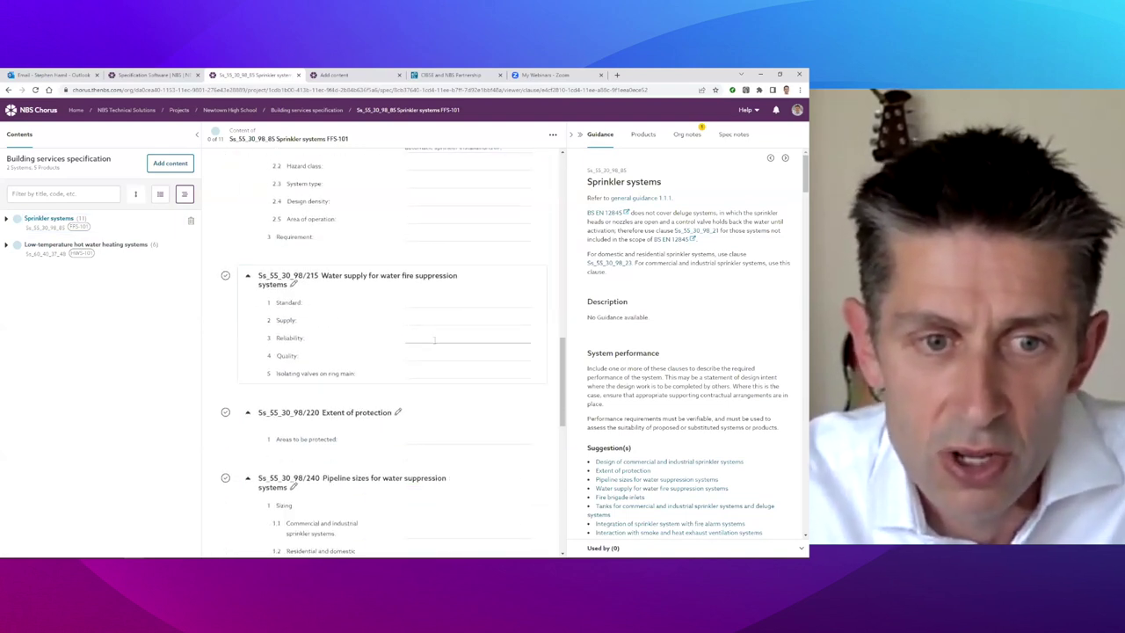
click(507, 434)
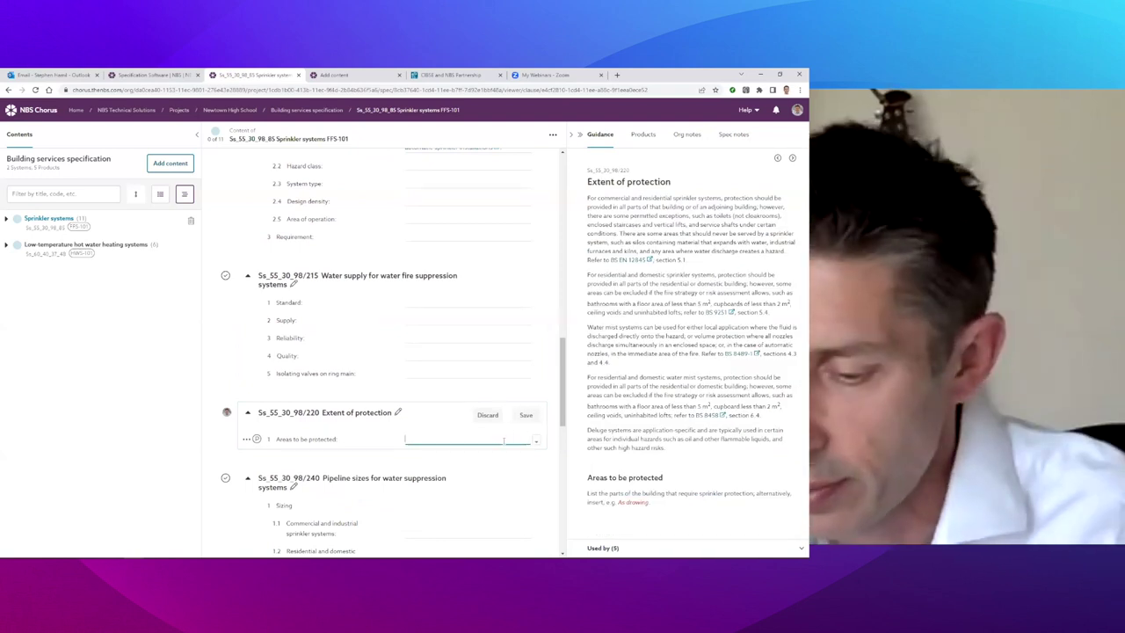
text(See drawings.)
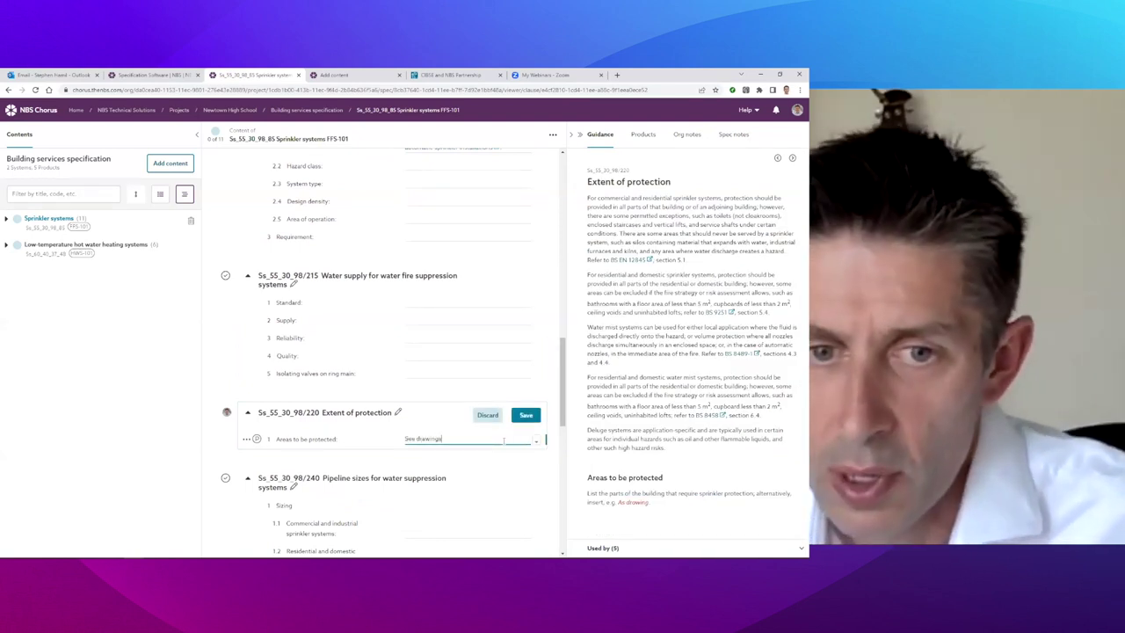
click(527, 421)
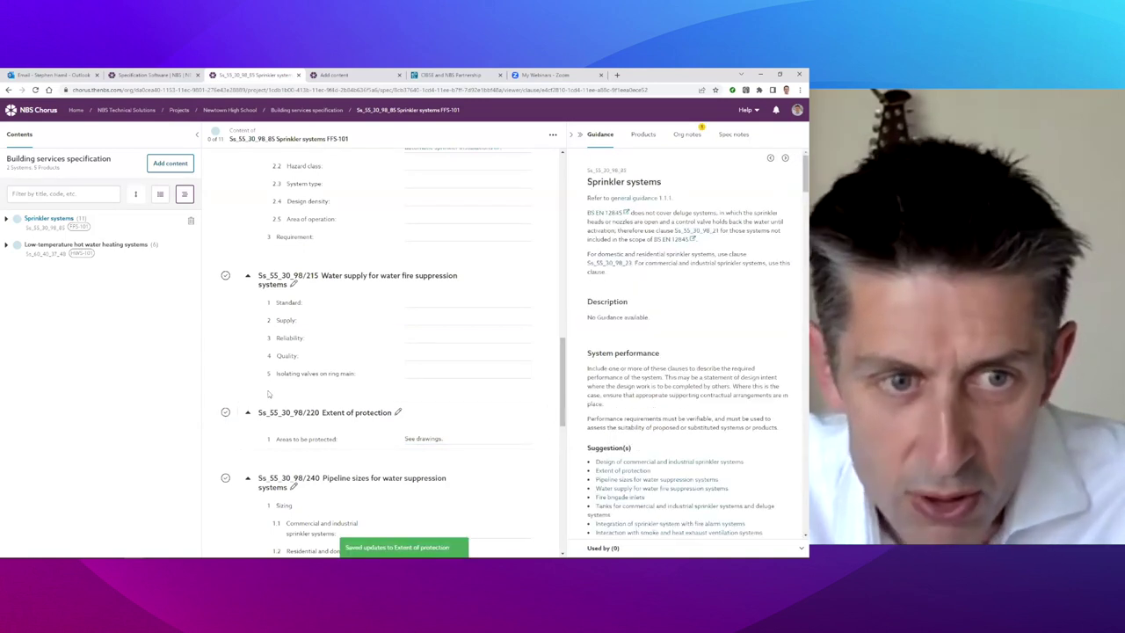
click(225, 413)
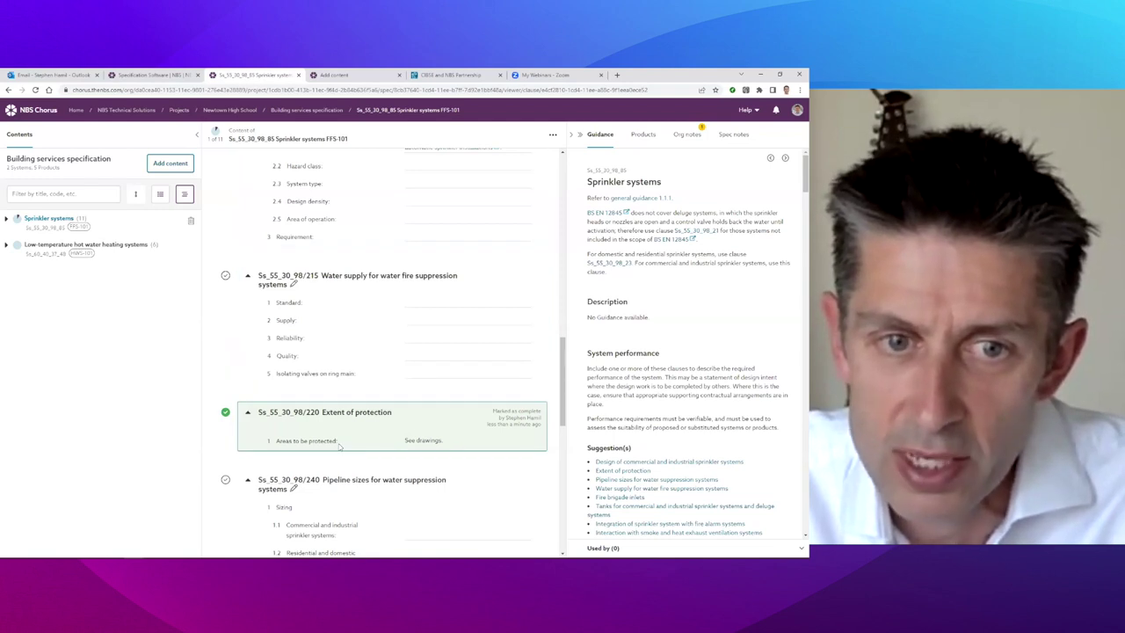
Return to the Building services specification's contents list, select all its systems and check the actions available for them.
click(306, 111)
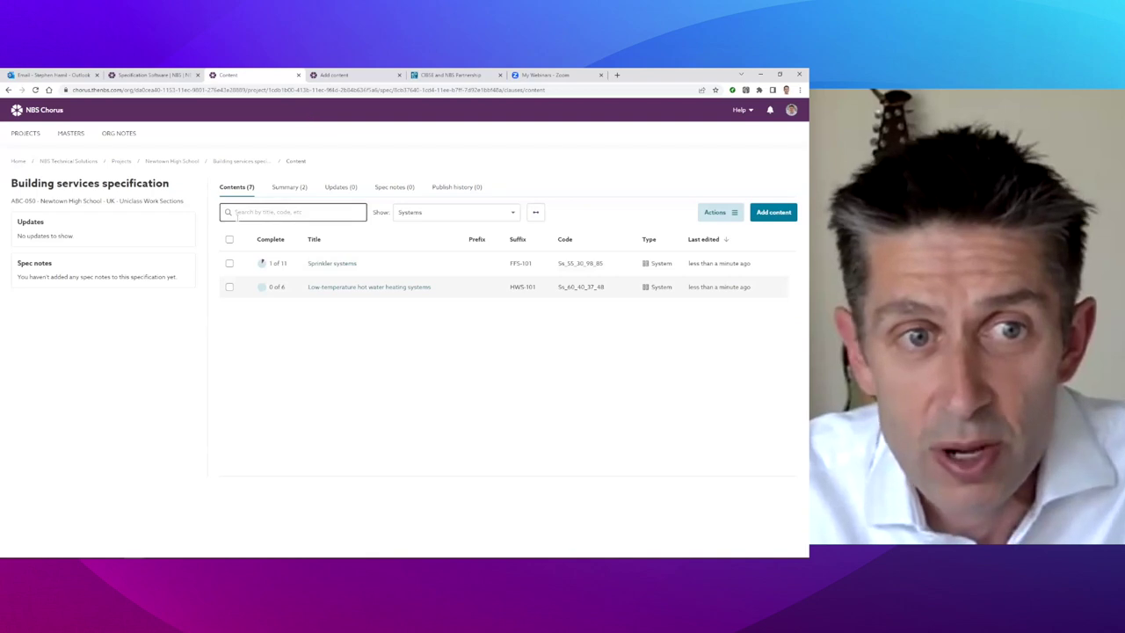
click(229, 240)
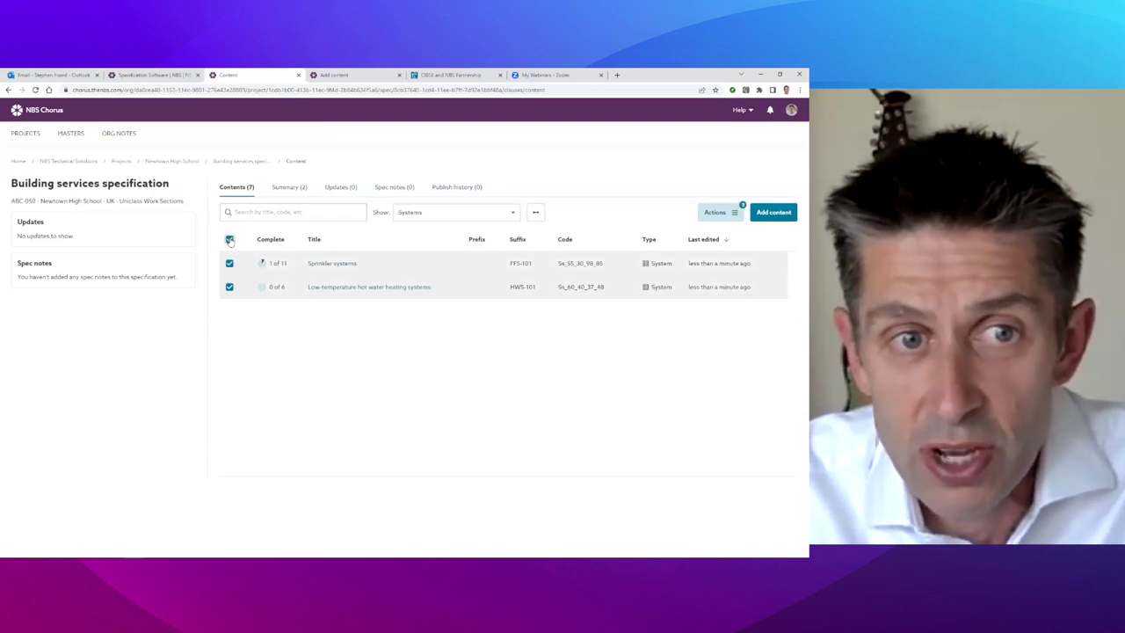
click(717, 212)
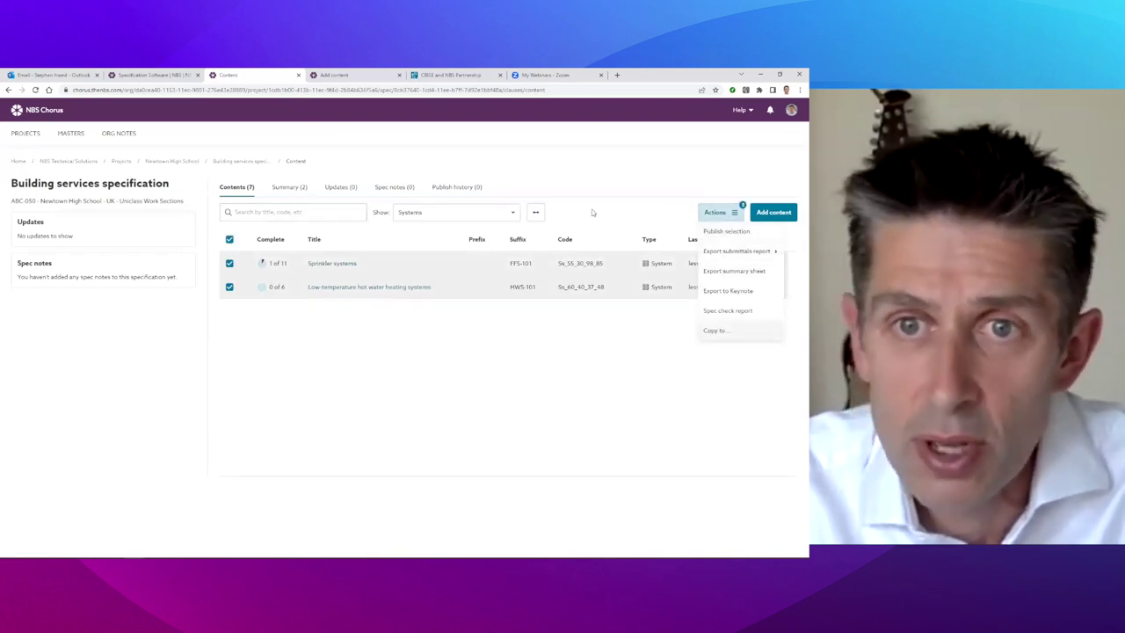
click(343, 246)
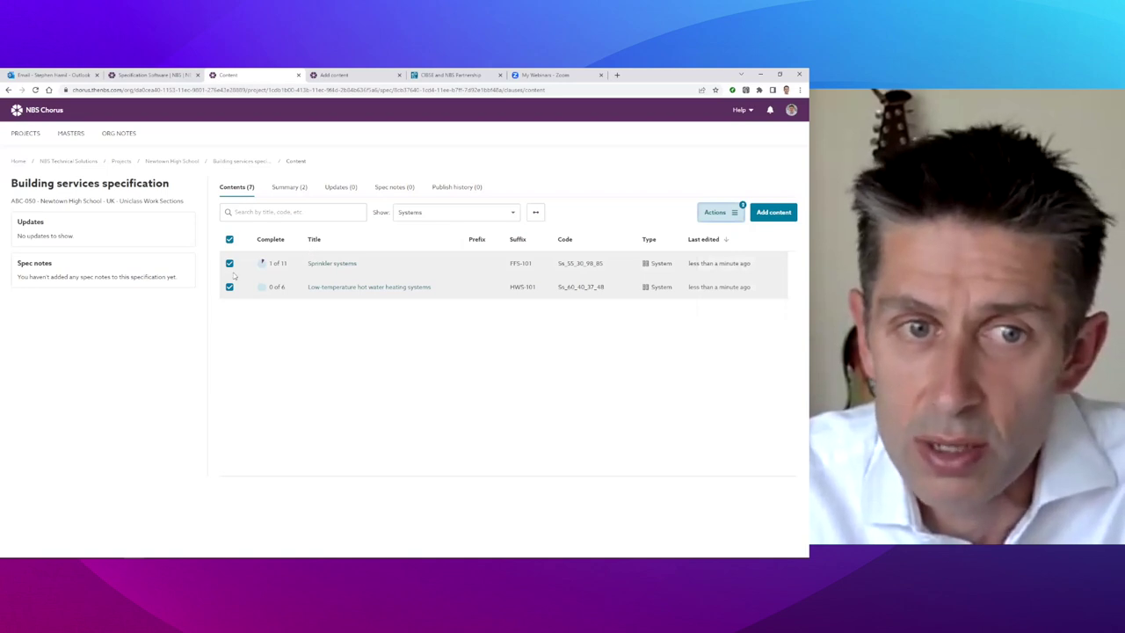
Start publishing only the Sprinkler systems as a PDF with the Single systems structure and no comparison with a previous version.
click(229, 287)
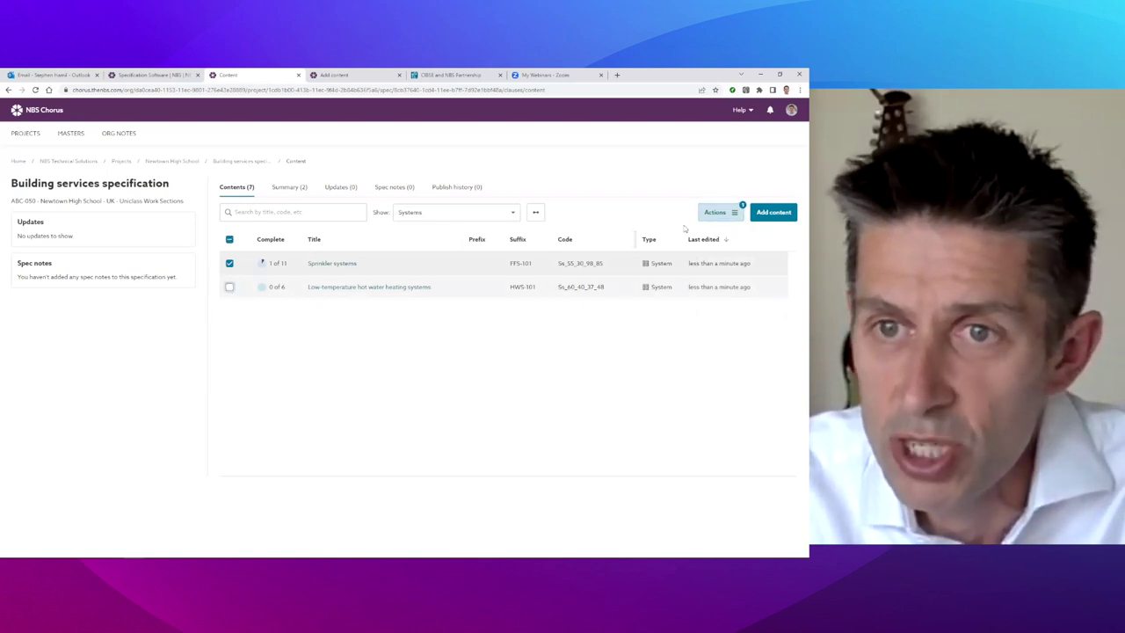
click(728, 217)
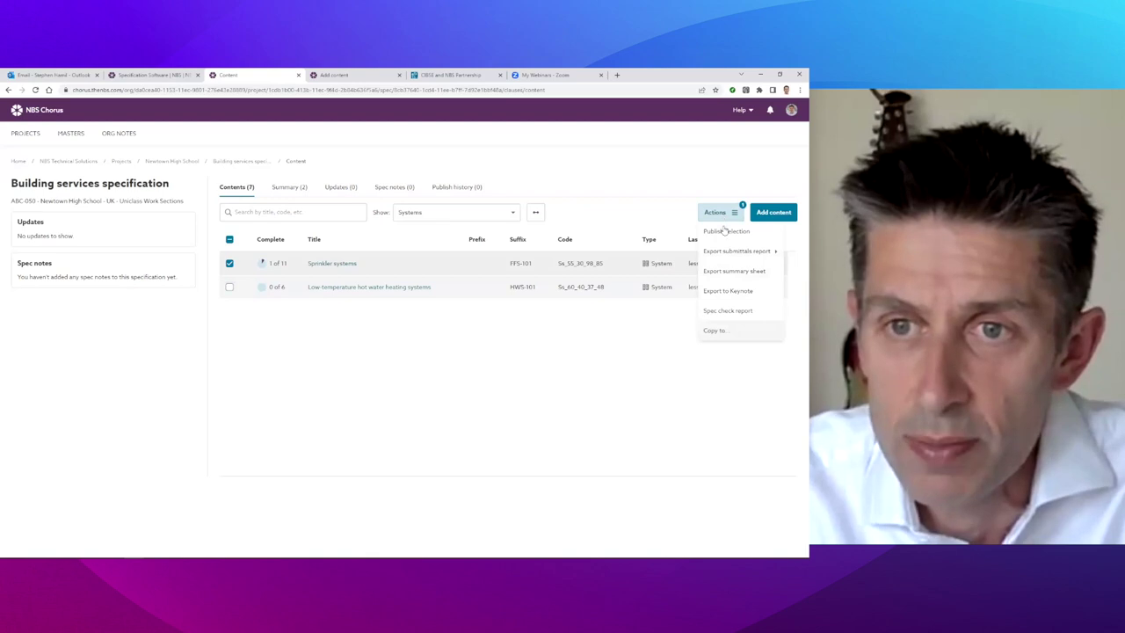
click(725, 233)
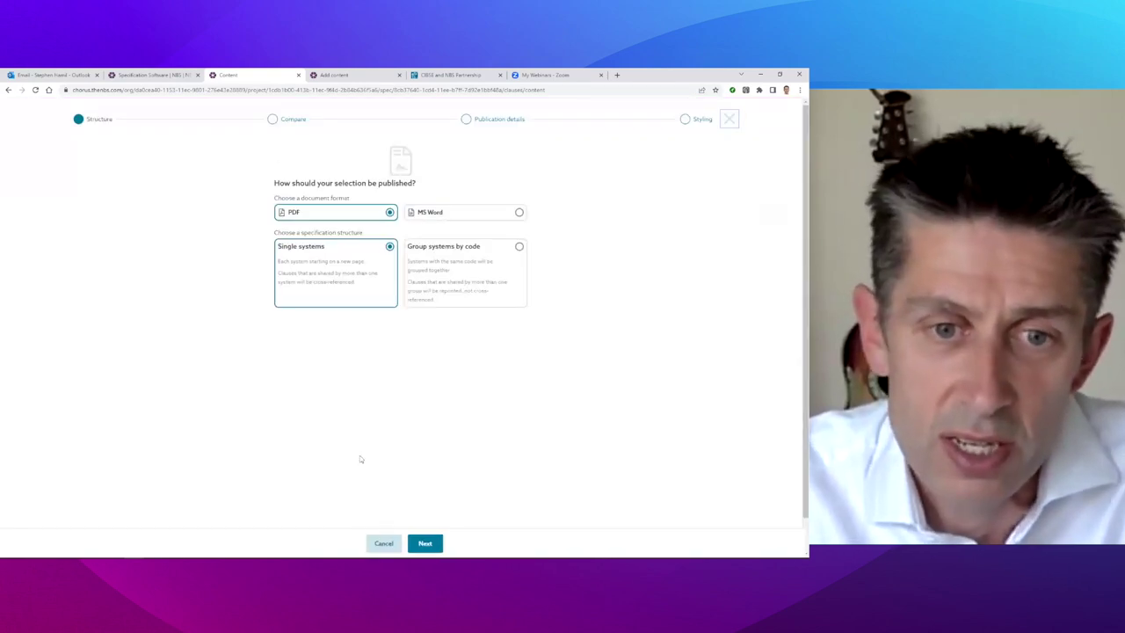
click(424, 544)
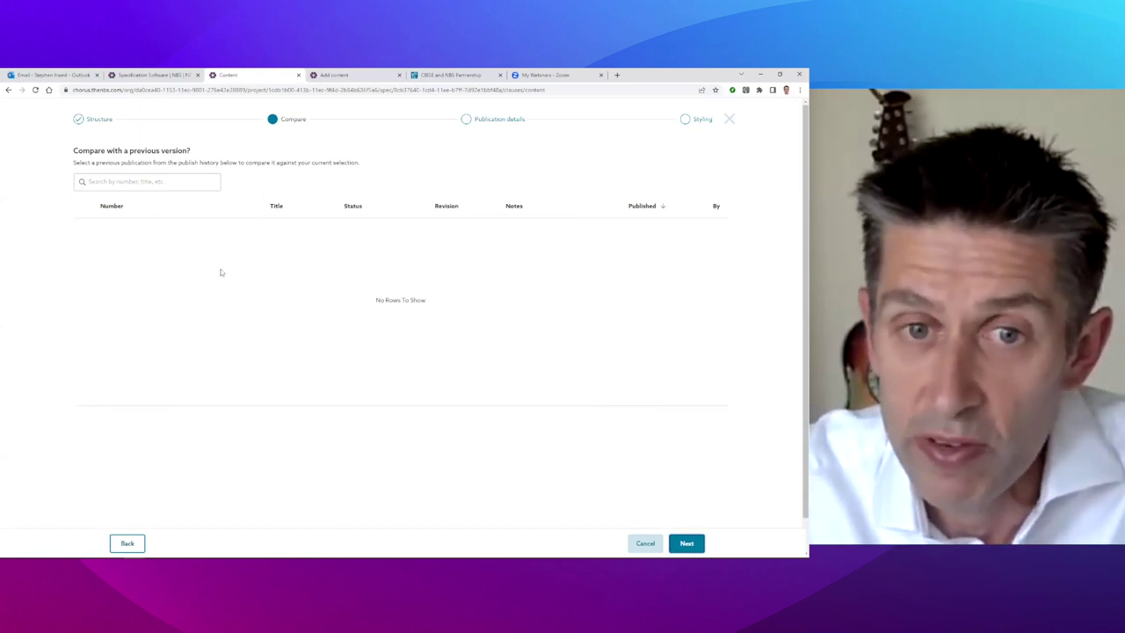
click(687, 543)
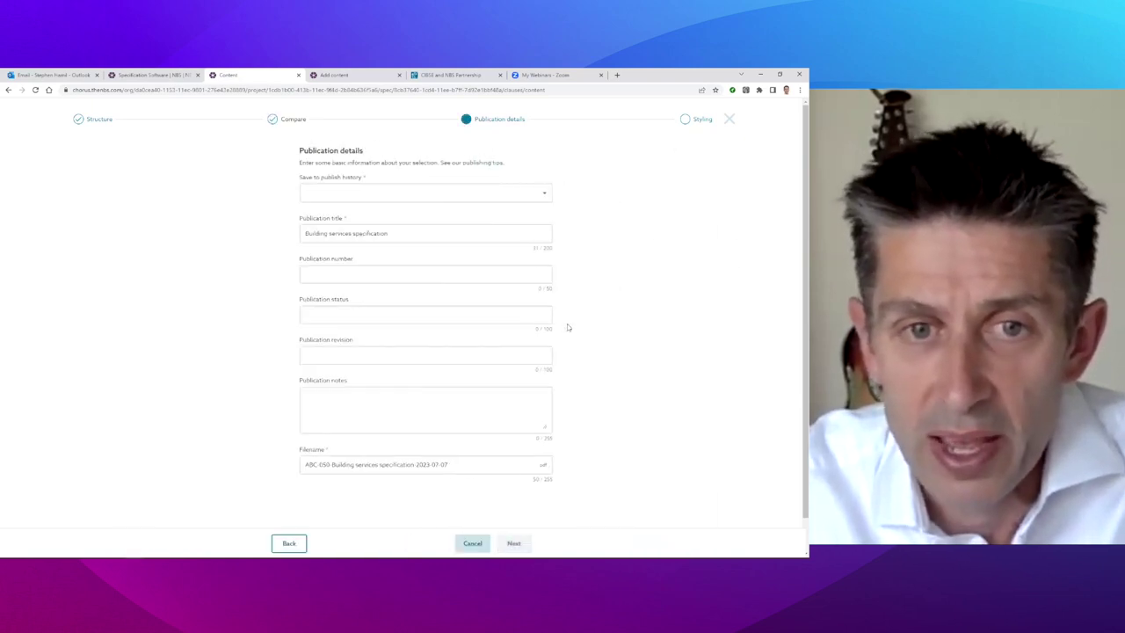
Check the suggested publication numbers and statuses and the stylesheet options, and cancel publishing.
click(282, 272)
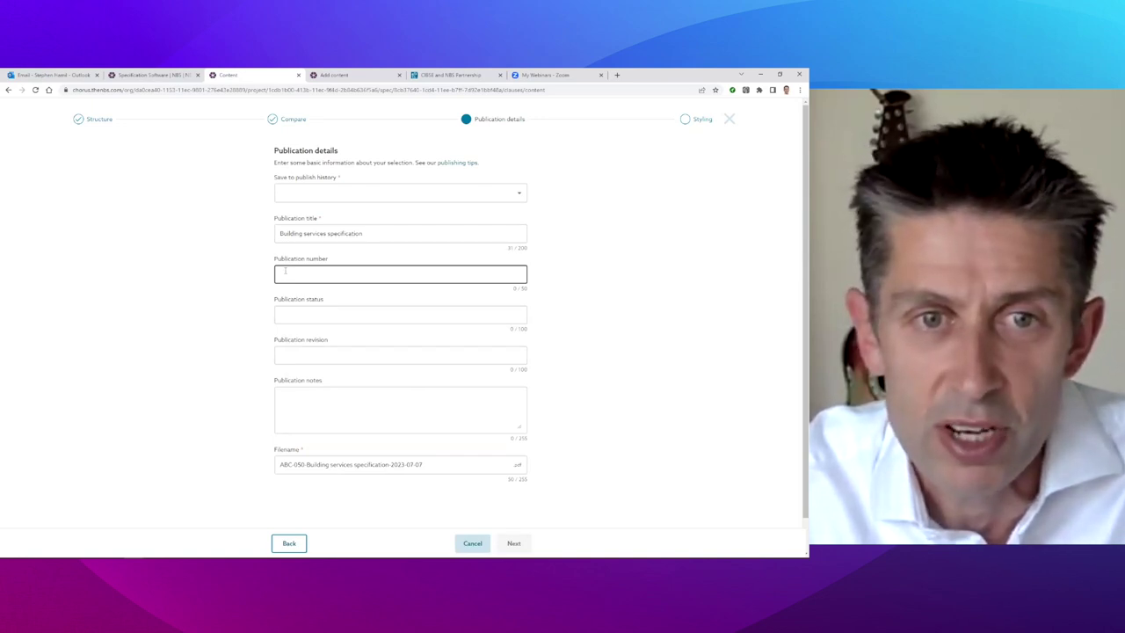
click(284, 271)
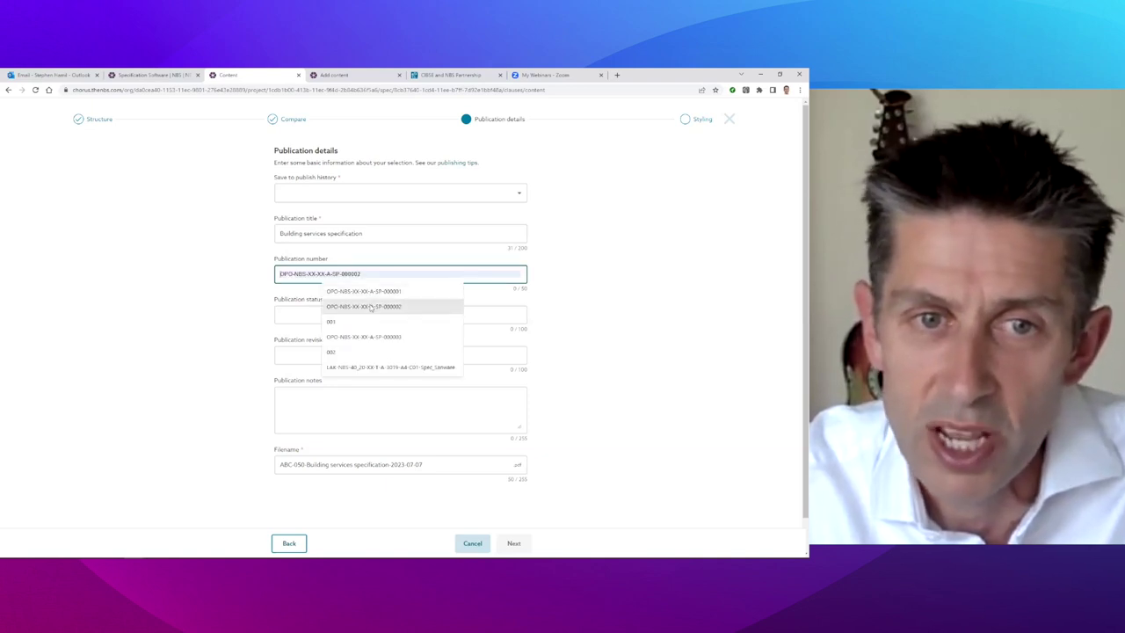
click(294, 314)
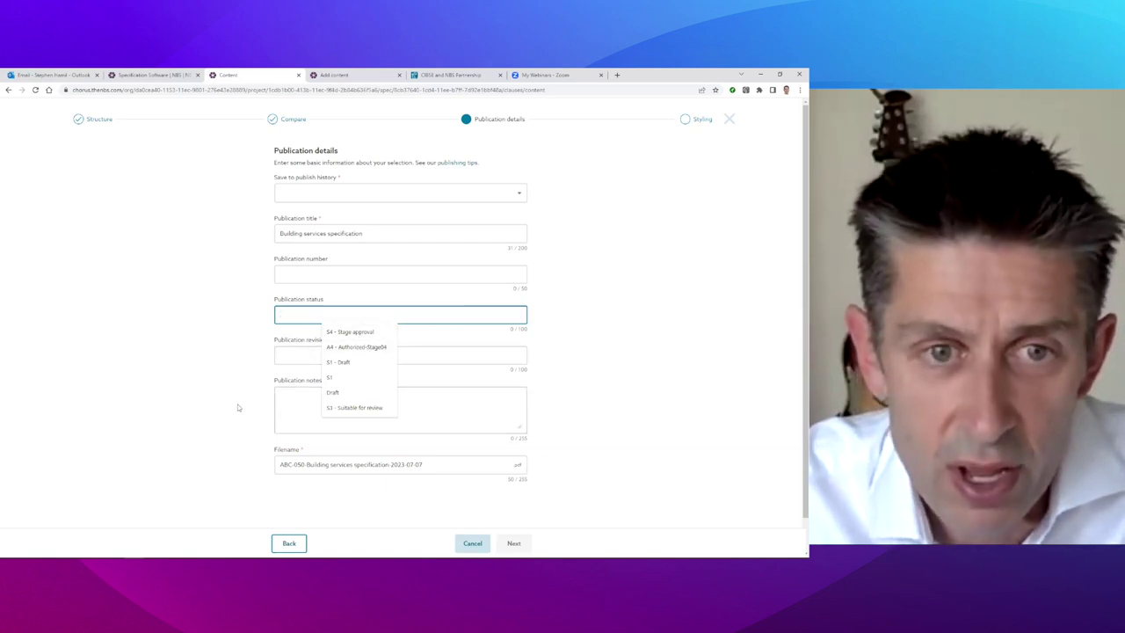
click(238, 403)
click(703, 117)
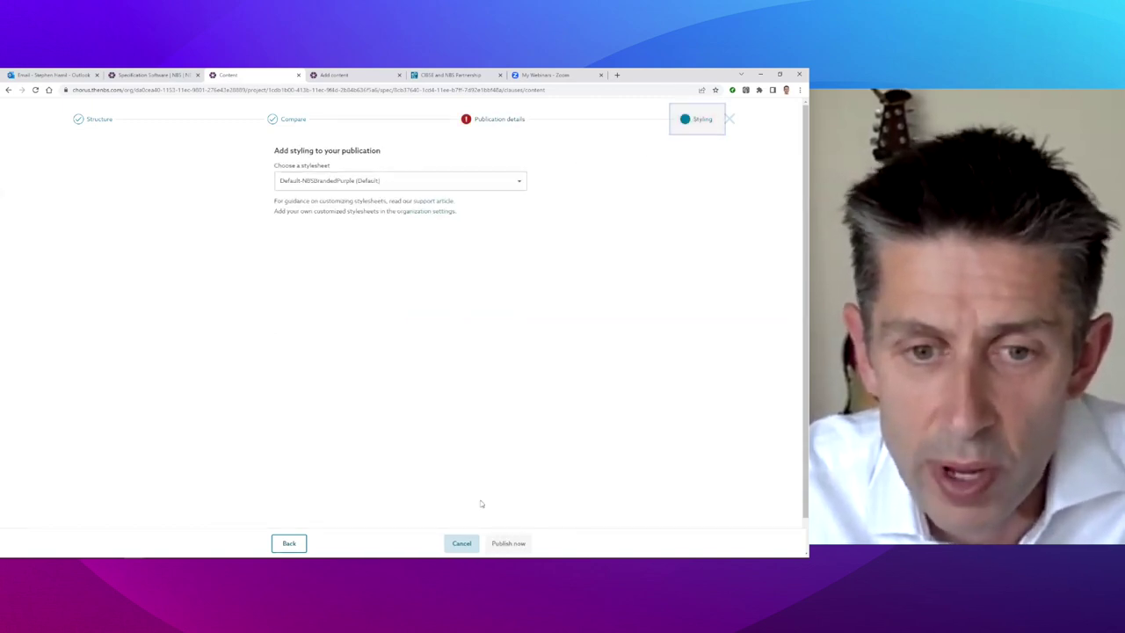
click(461, 543)
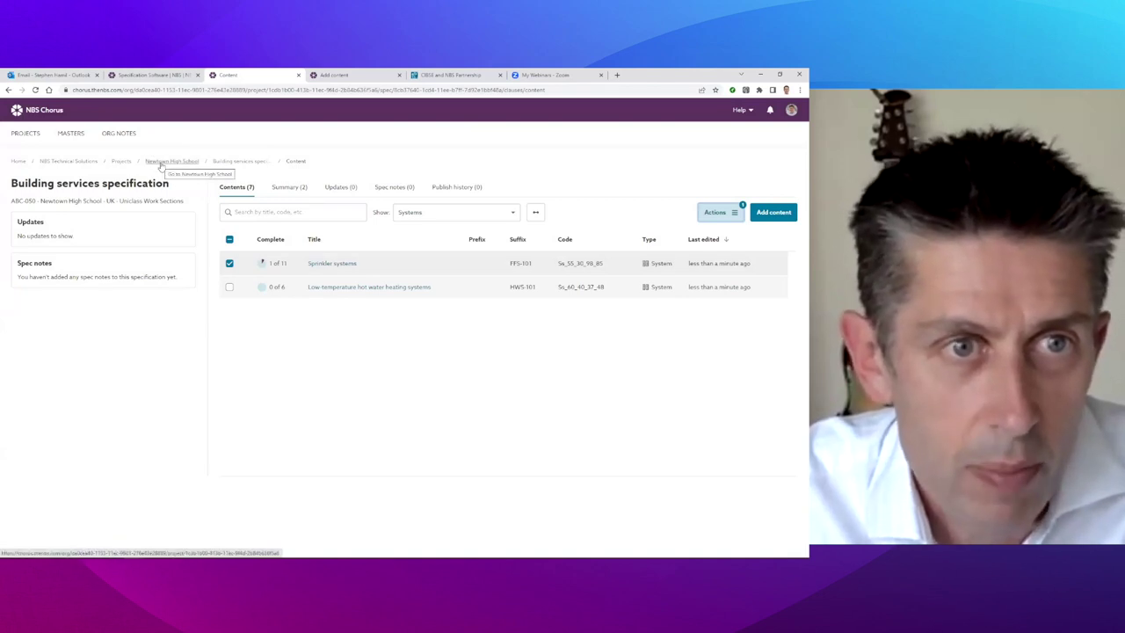
Open the NBS Lakeside Restaurant project from the projects list and look through its team members.
click(121, 161)
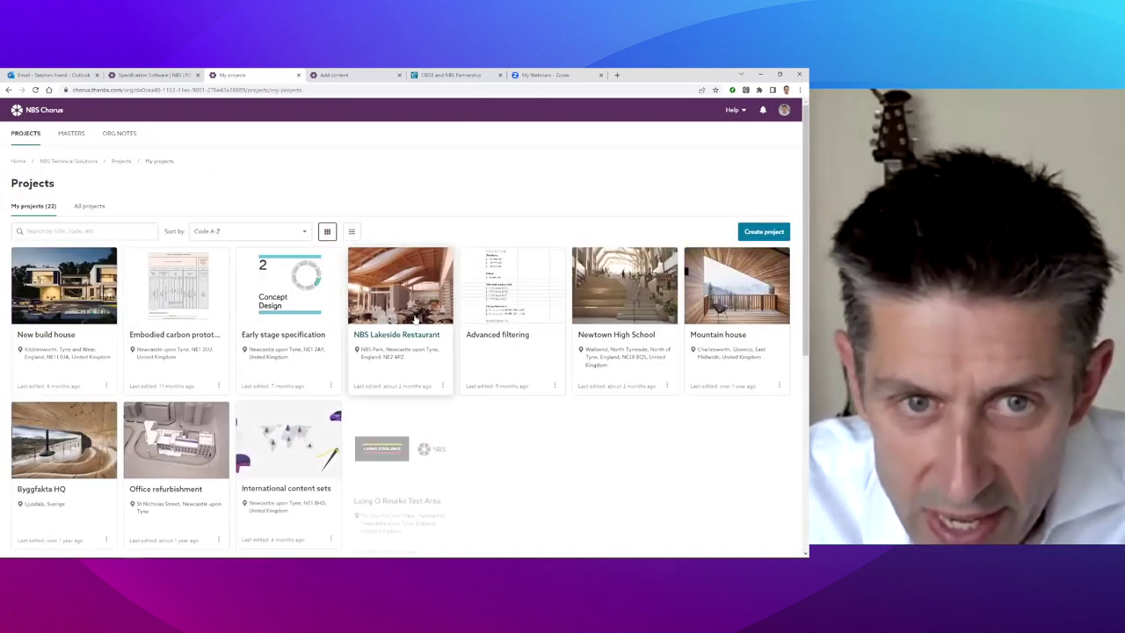
click(411, 322)
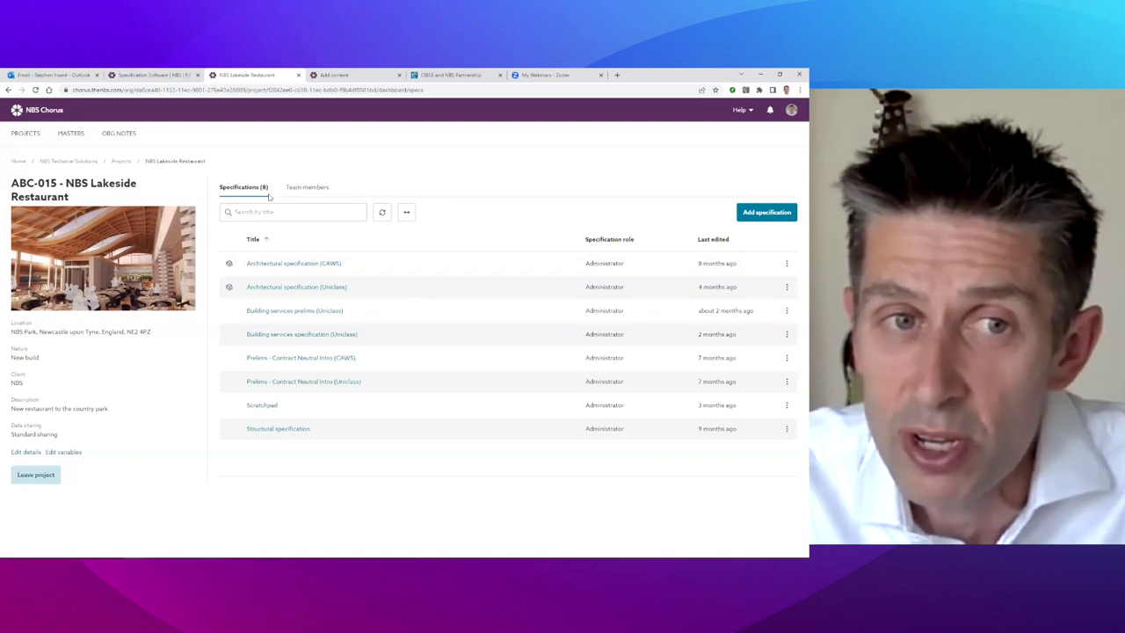
click(320, 192)
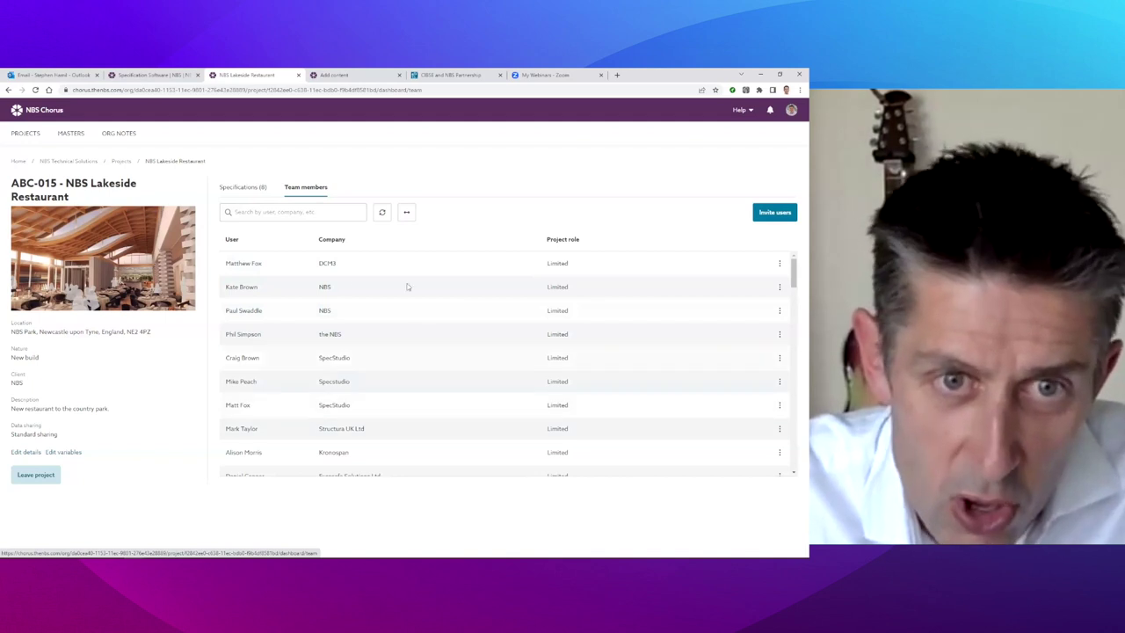
scroll(368, 382, down, 5)
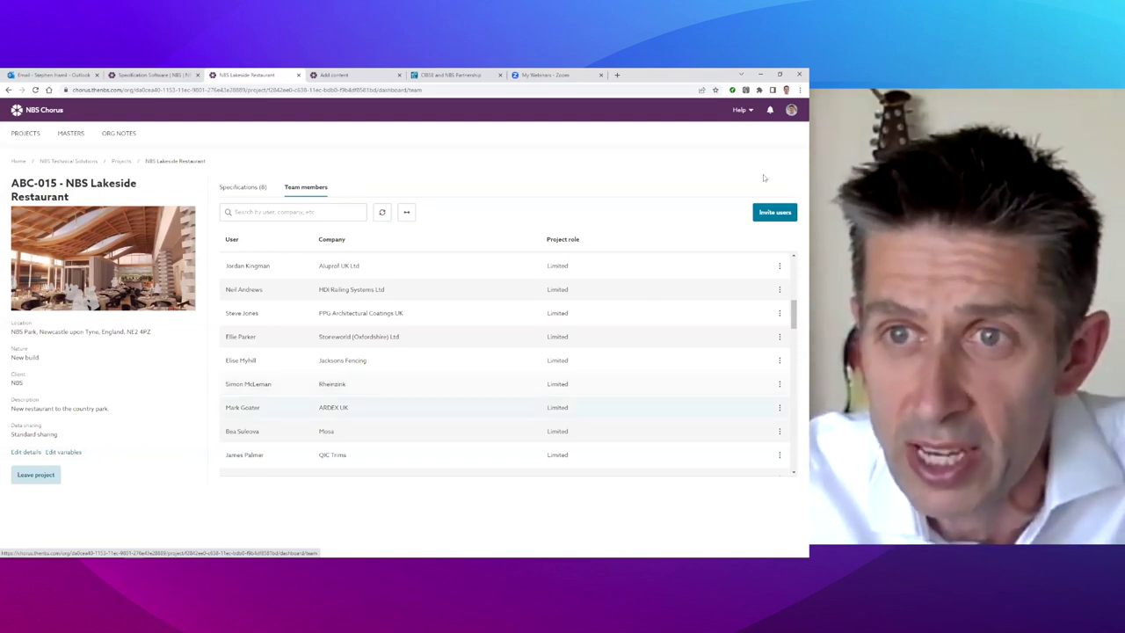
Check which users are currently active on the organization's subscription, and close the overview.
click(791, 110)
click(737, 168)
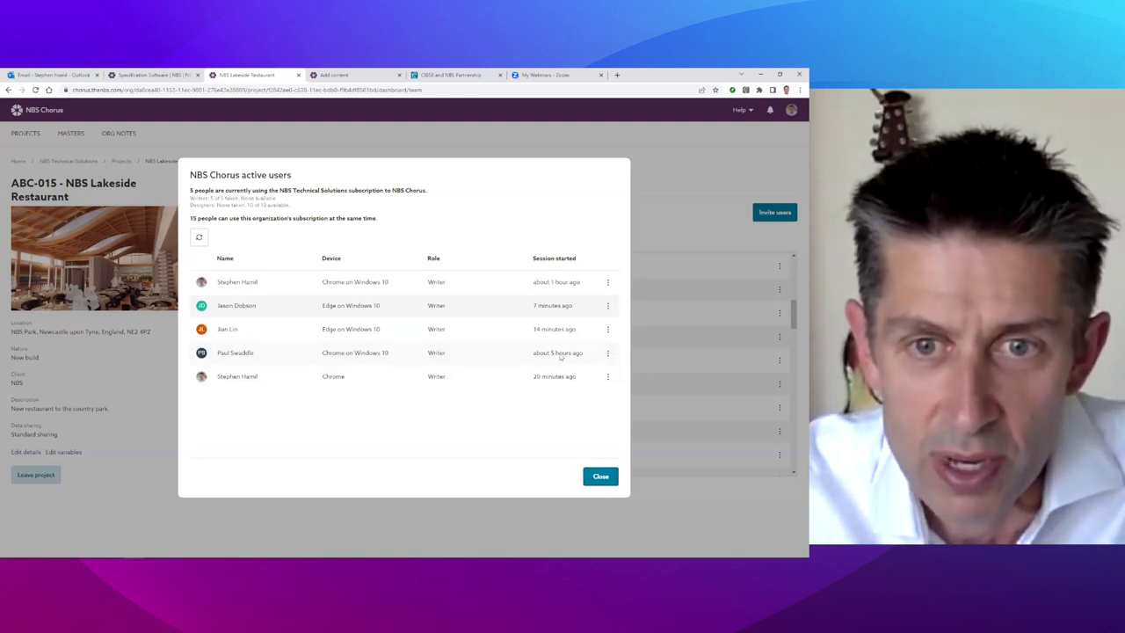
click(592, 477)
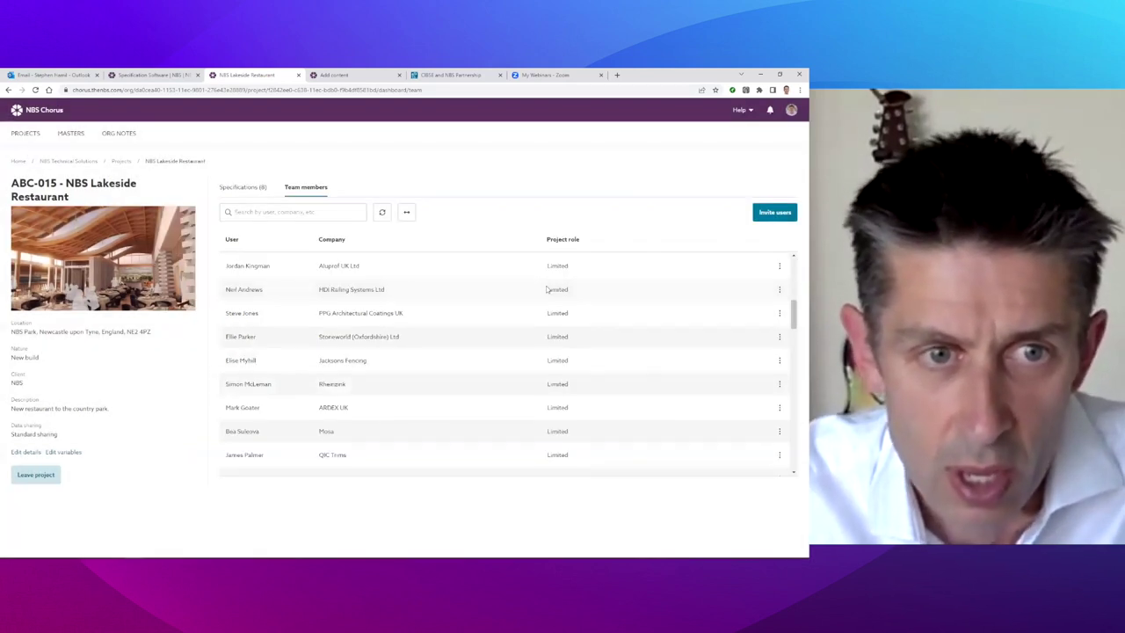
Open the Lakeside project's Building services specification (Uniclass) and view its publish history.
click(244, 187)
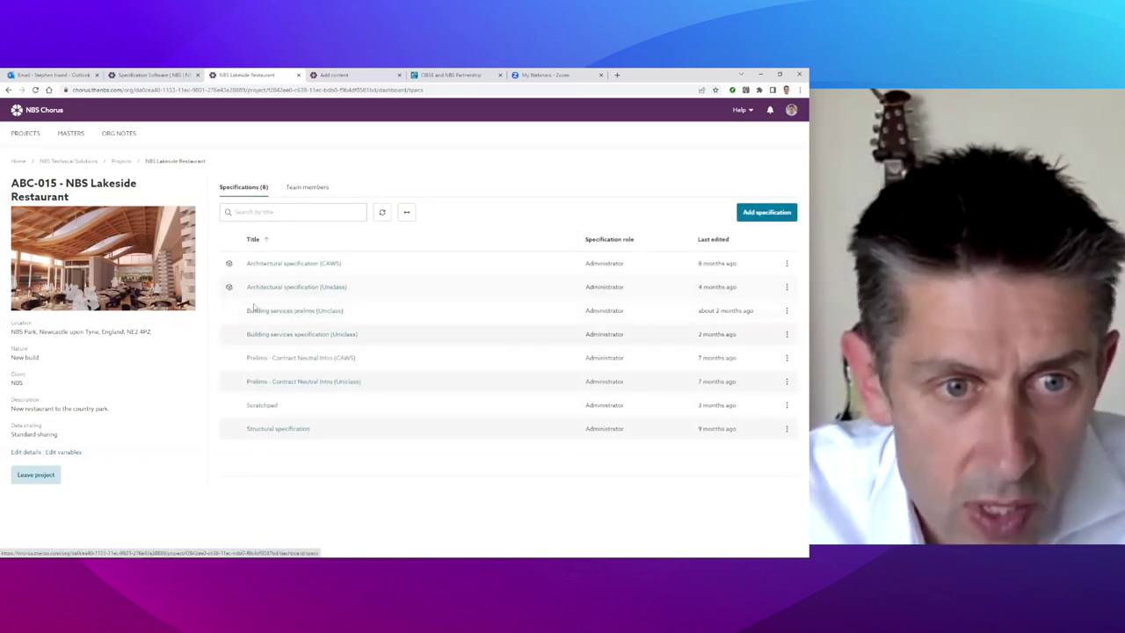
click(285, 335)
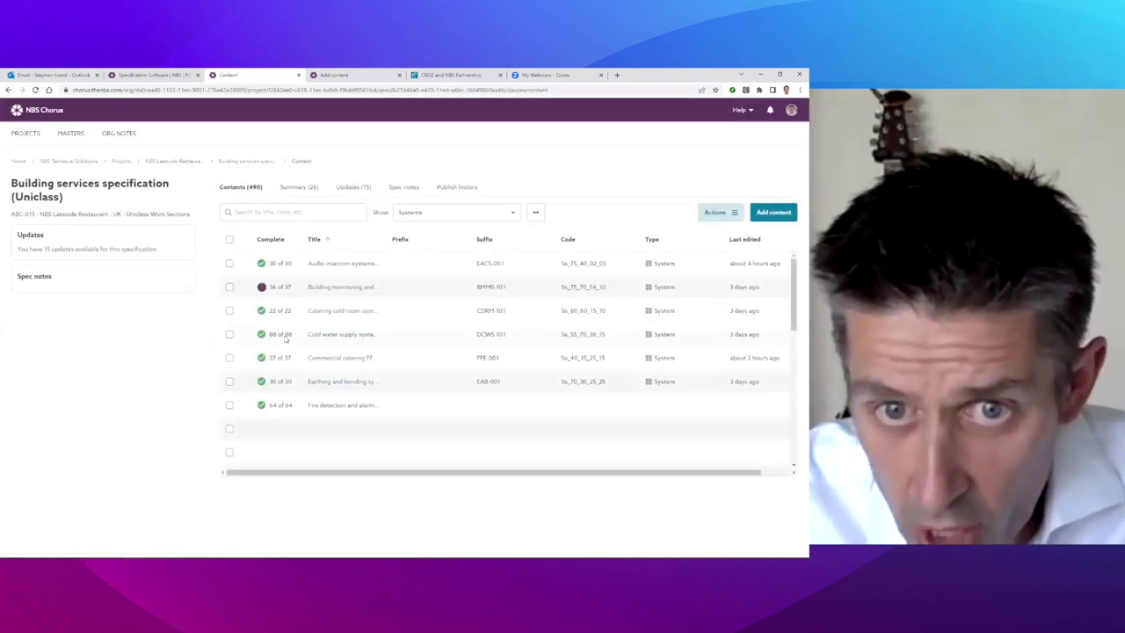
click(467, 188)
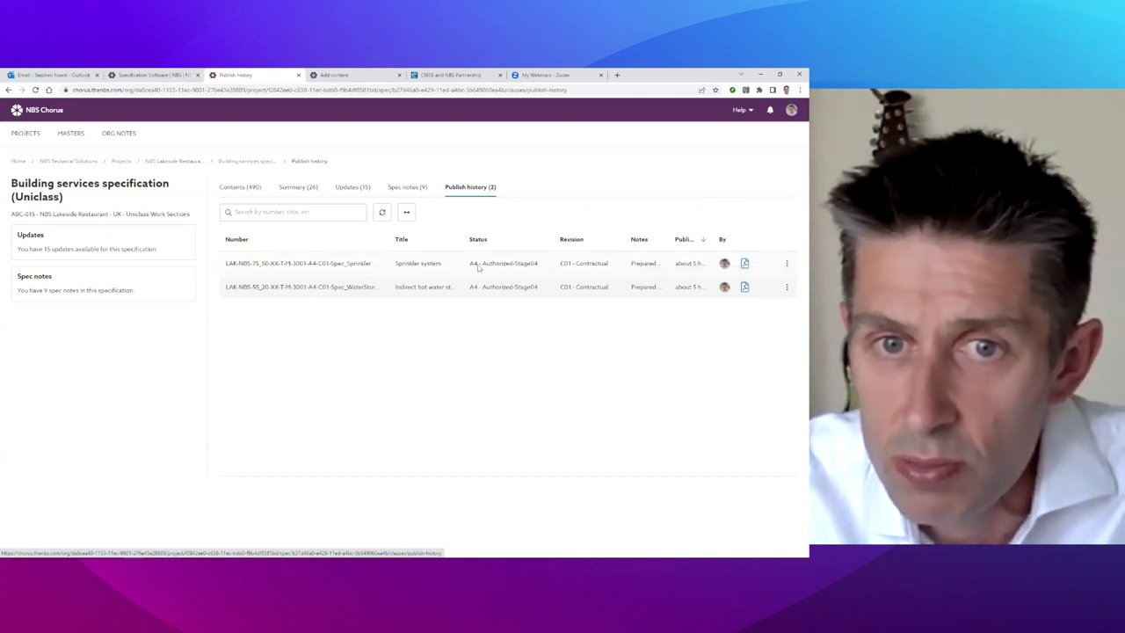
Download the published Sprinkler system PDF, read through its pages and close it.
click(745, 266)
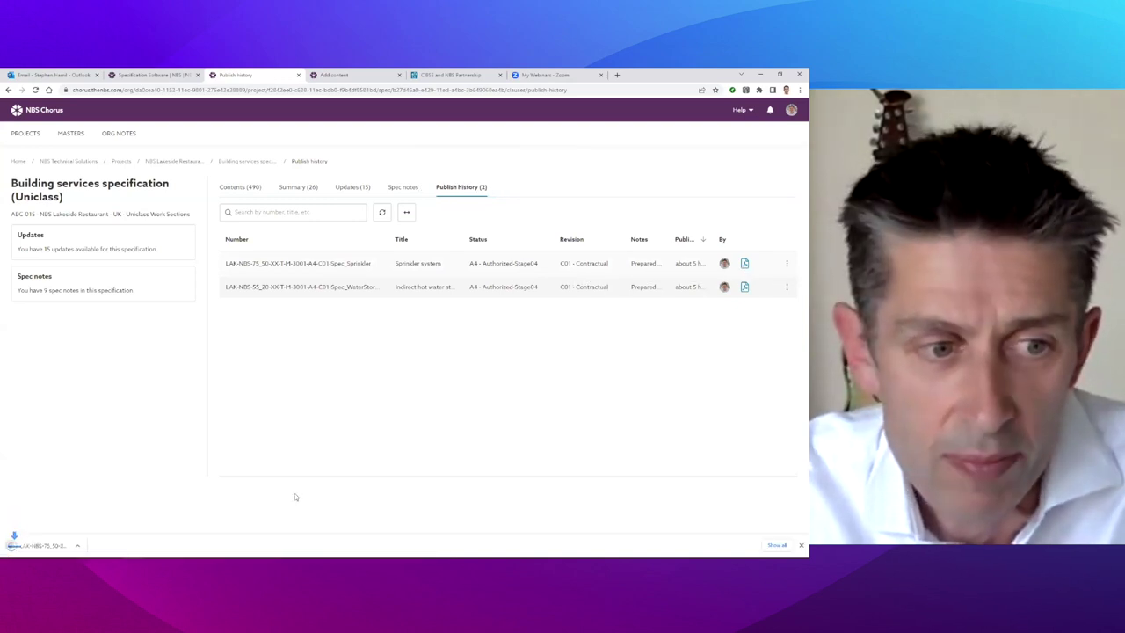
click(53, 545)
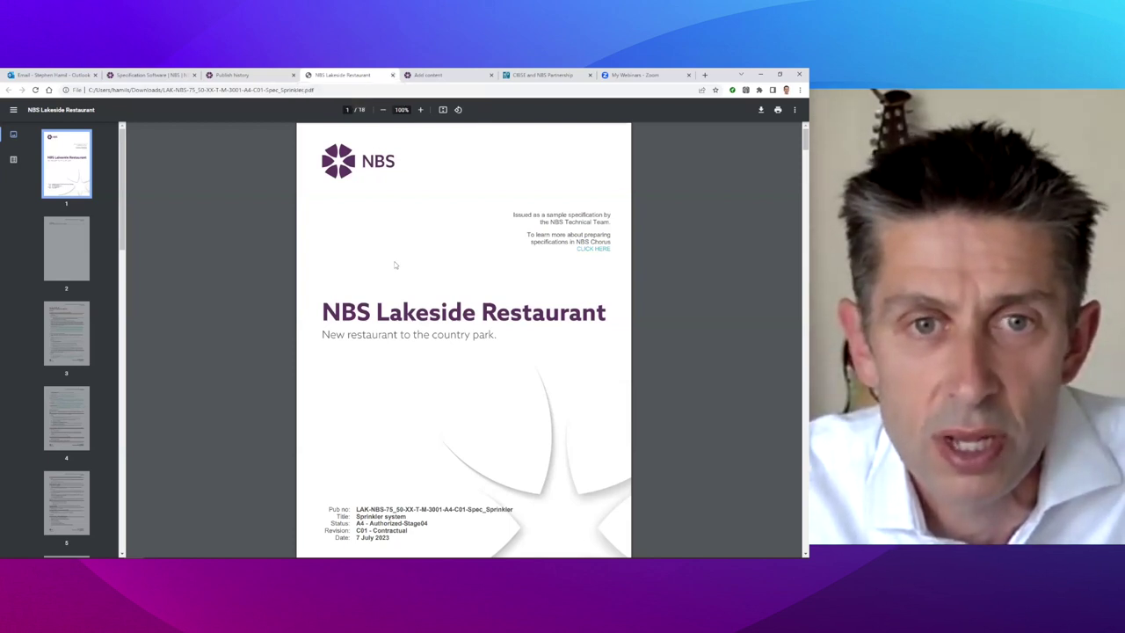
scroll(394, 265, down, 10)
scroll(395, 265, up, 10)
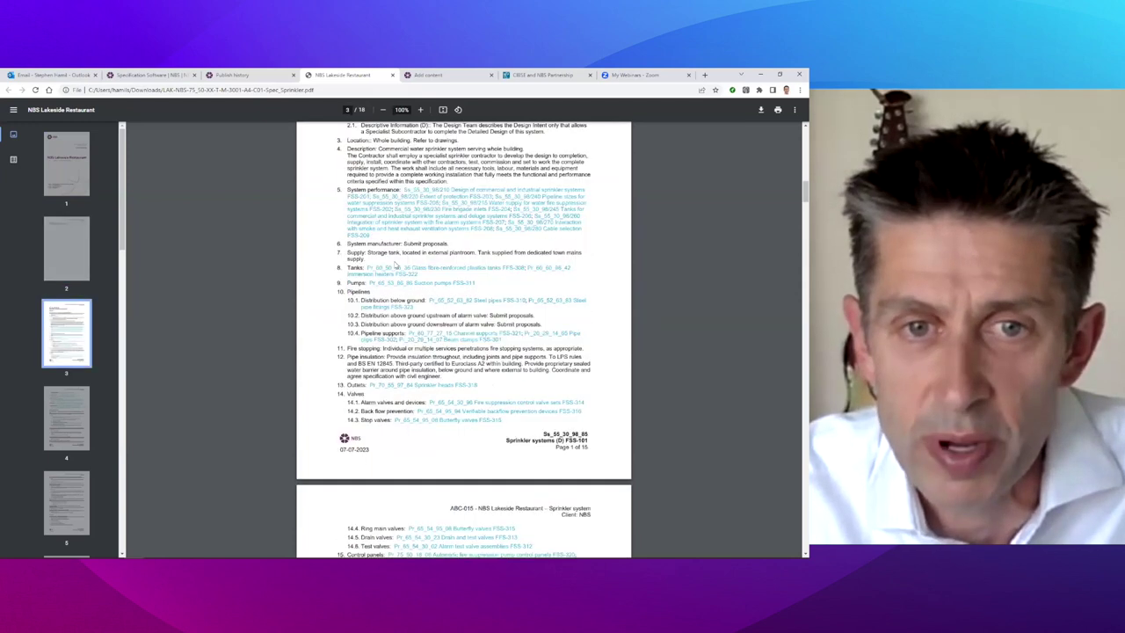
click(393, 76)
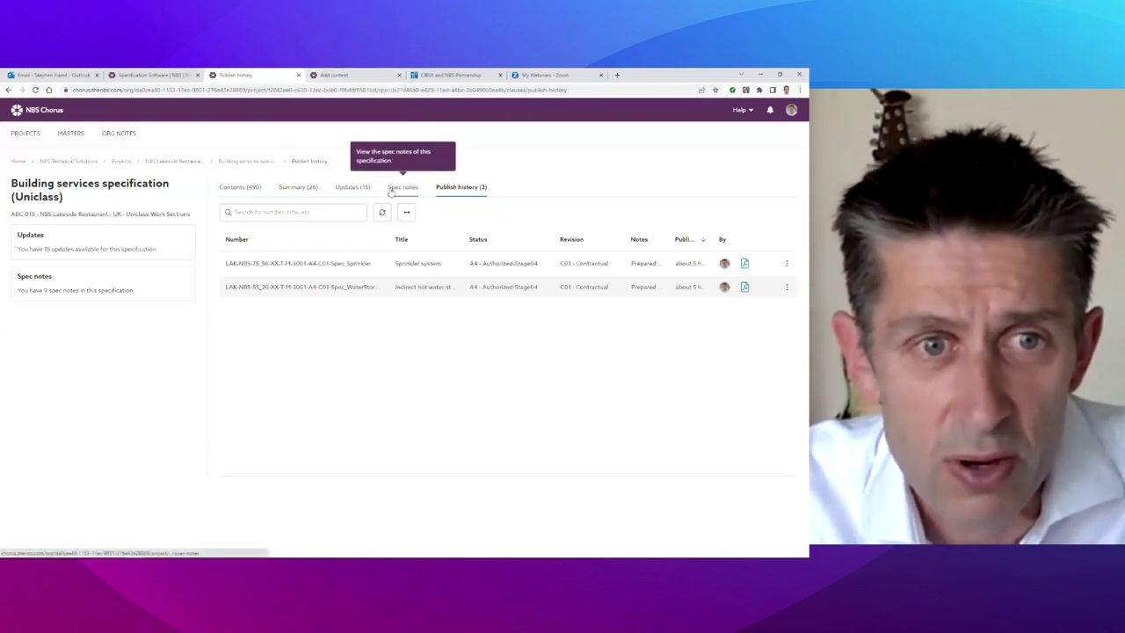
Look over the specification's summary schedule and systems list, and bring up its spec notes.
click(298, 187)
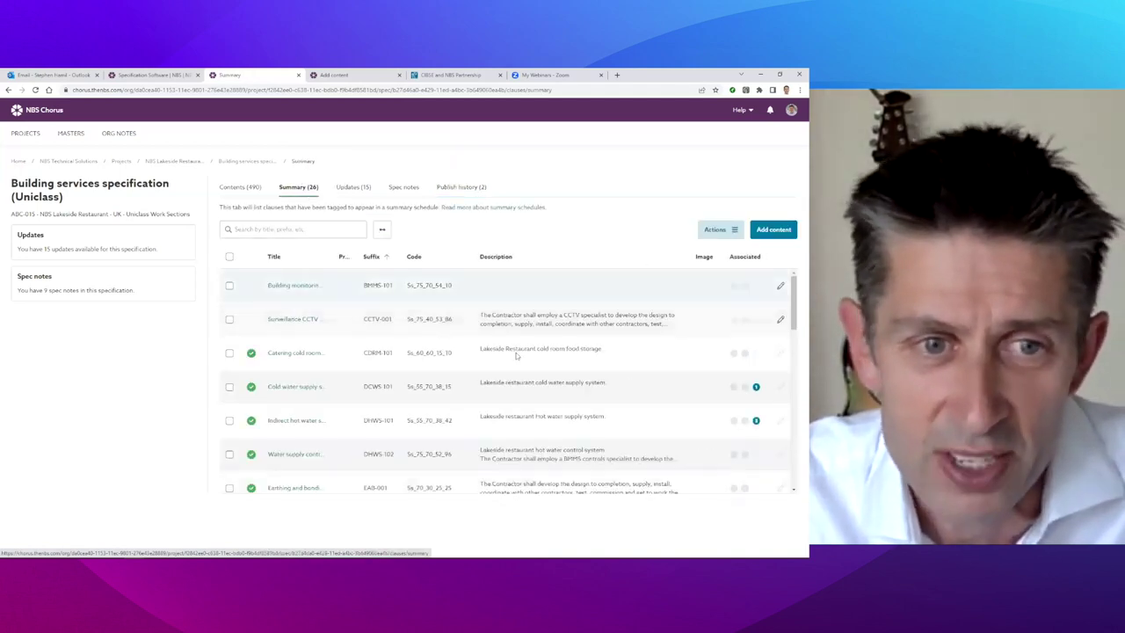
click(240, 187)
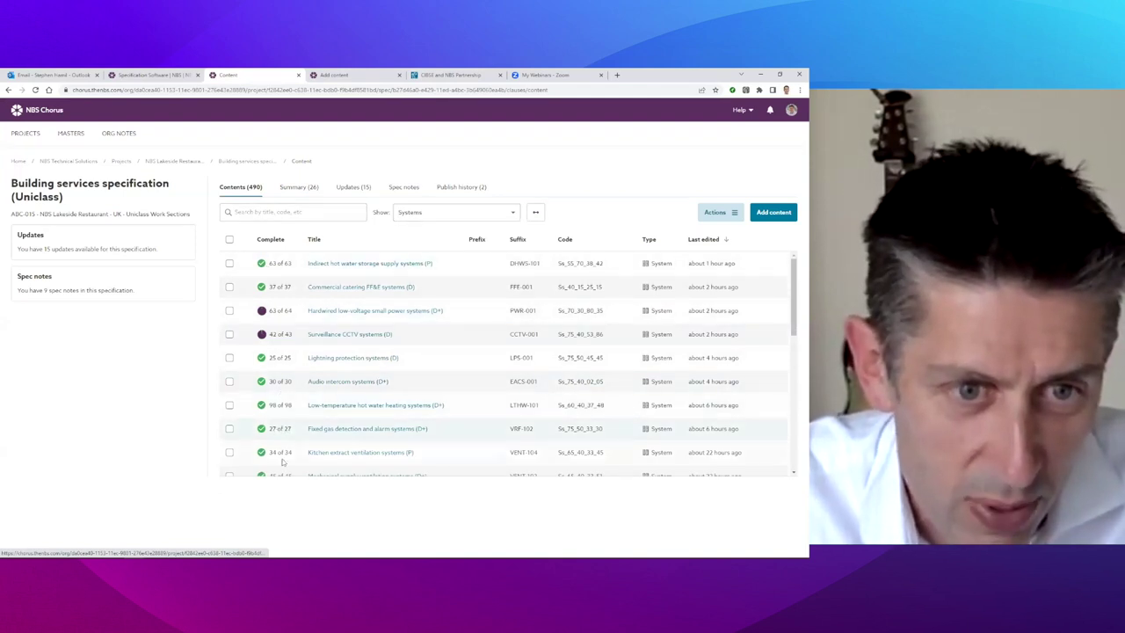
click(402, 187)
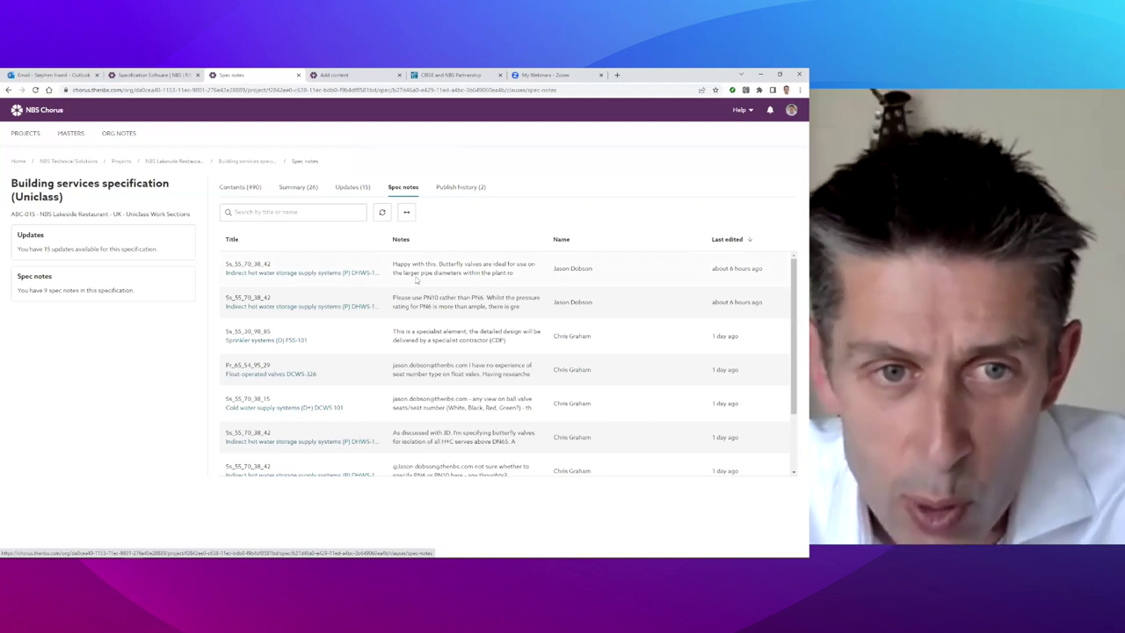
Open the Indirect hot water storage supply systems clause from its latest spec note and read the replies to both notes.
click(360, 279)
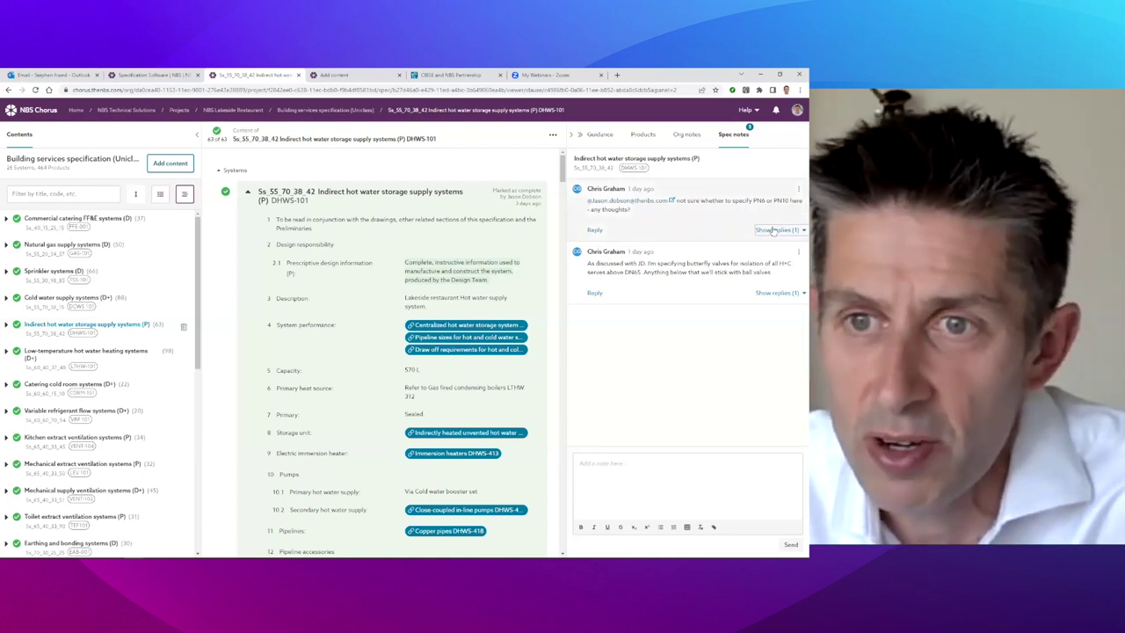
click(642, 189)
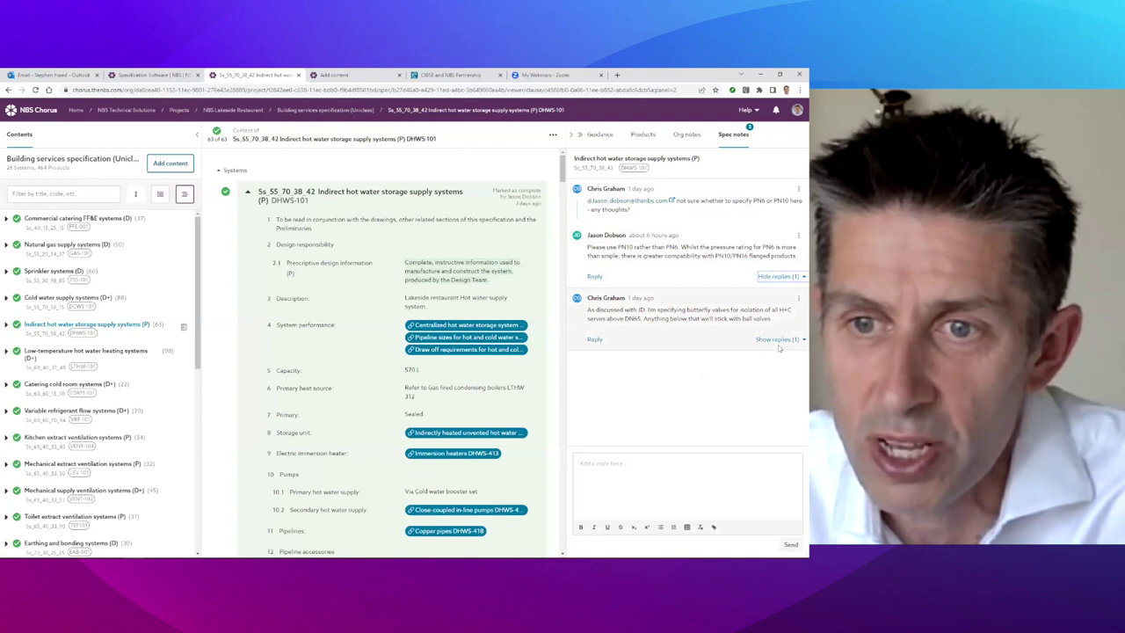
click(778, 339)
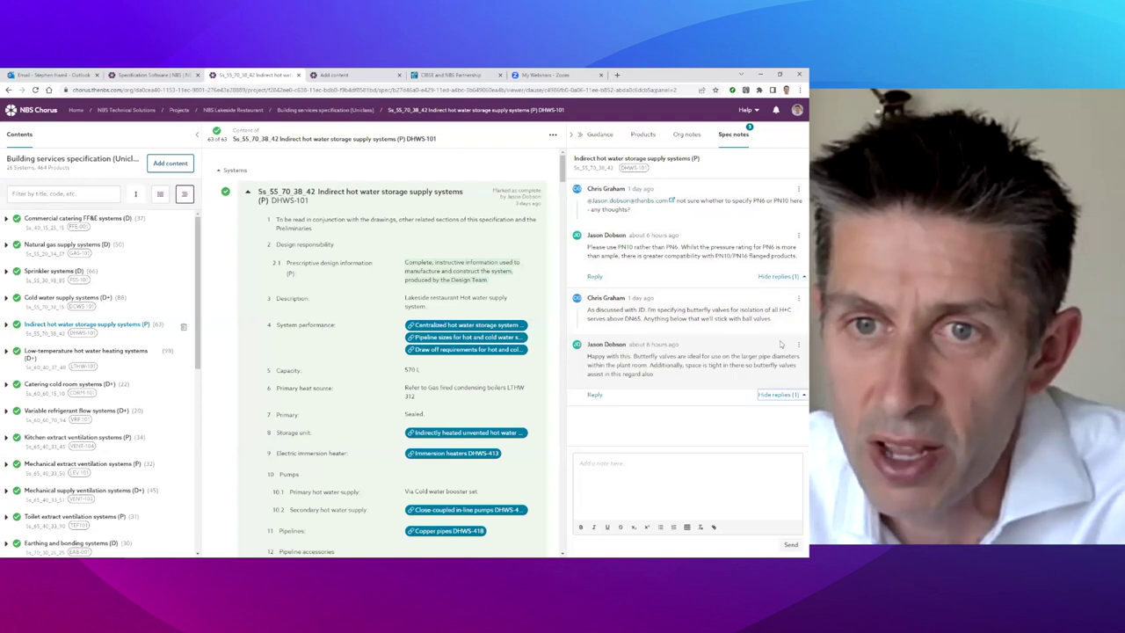
Check the guidance and organization notes for the Indirect hot water storage supply systems, and return to the spec notes.
click(599, 136)
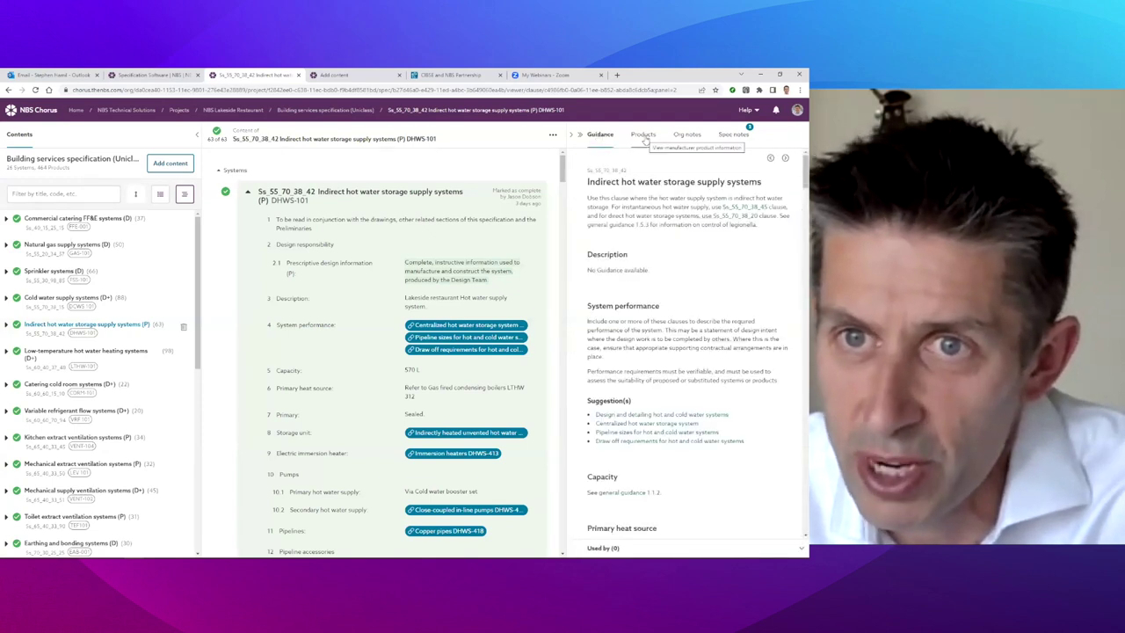
click(687, 134)
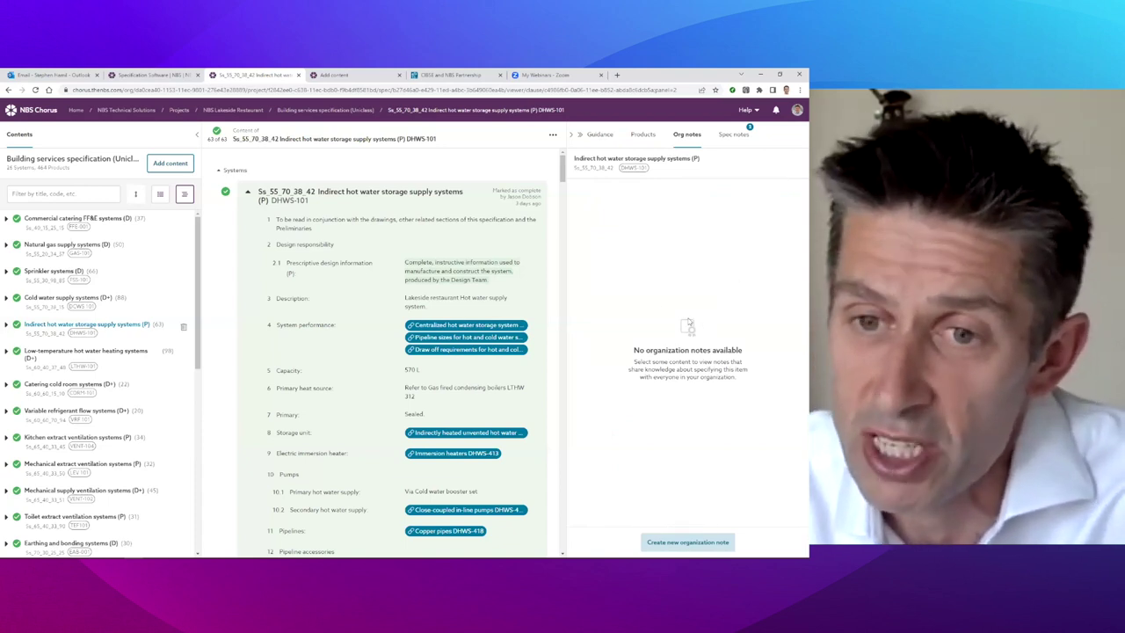
click(733, 134)
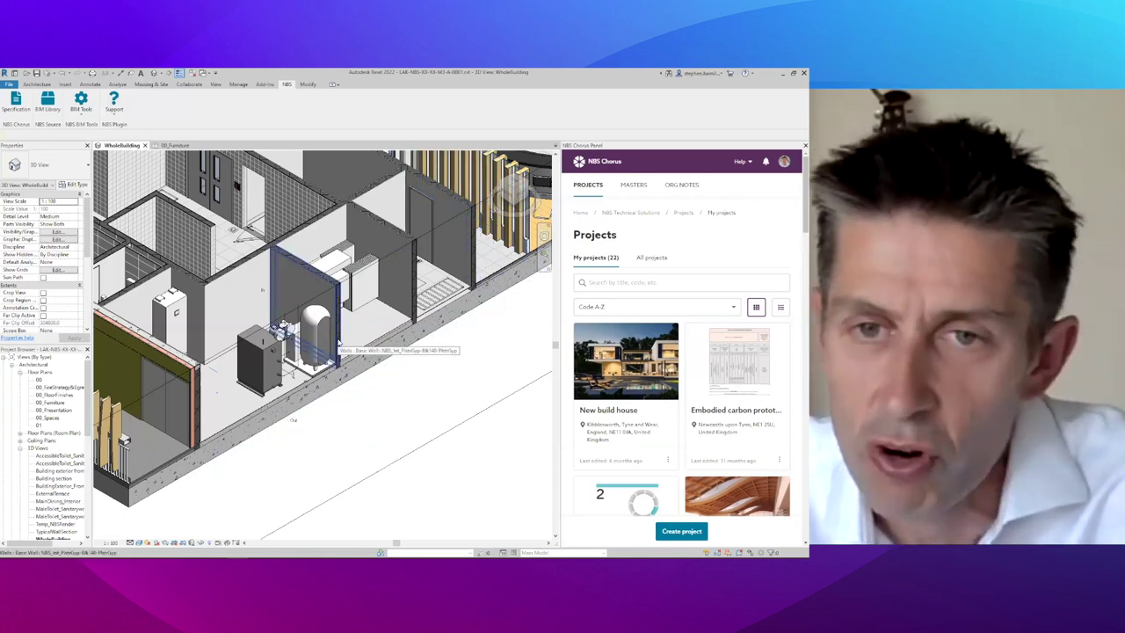
In Revit's NBS Chorus panel, search the projects for "sch" and open Newtown High School.
click(620, 282)
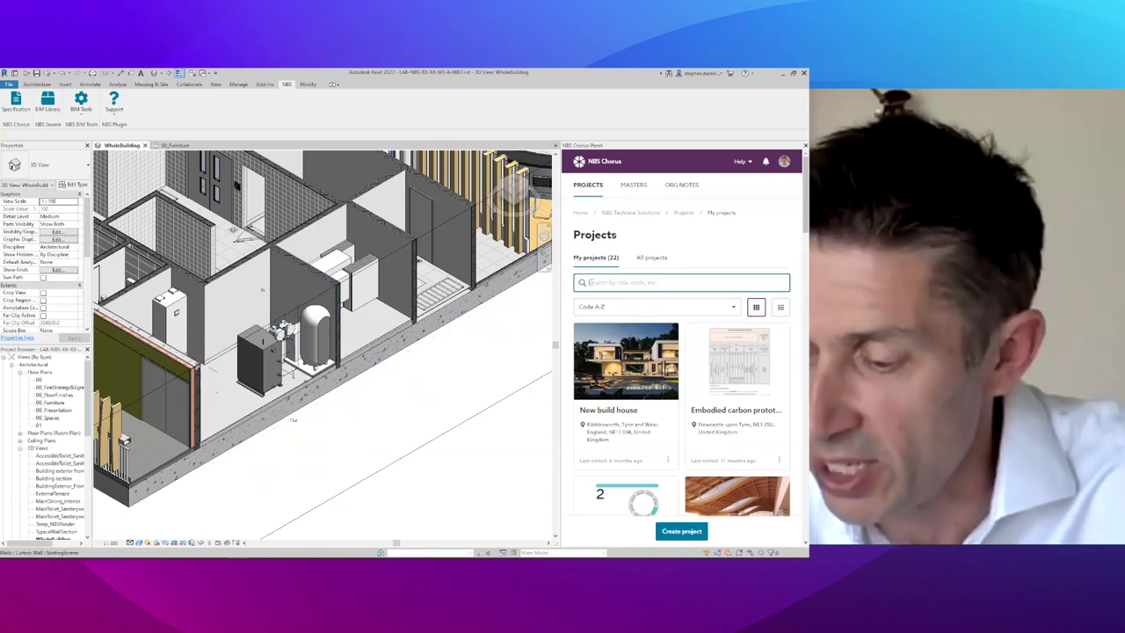
text(Gil)
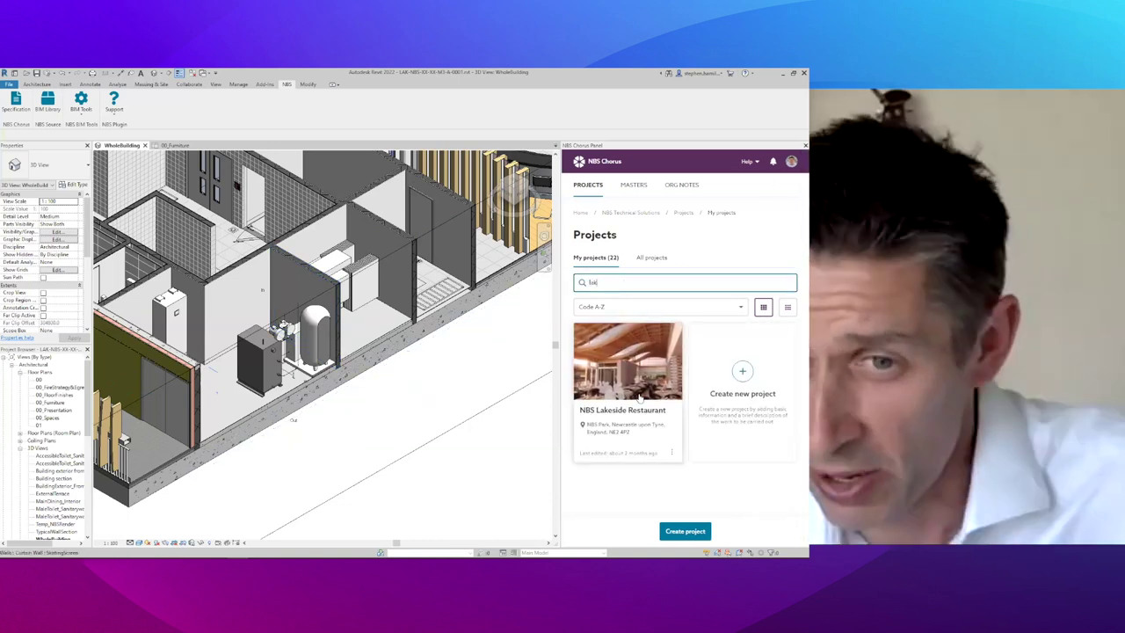
key(BackSpace)
key(BackSpace)
key(BackSpace)
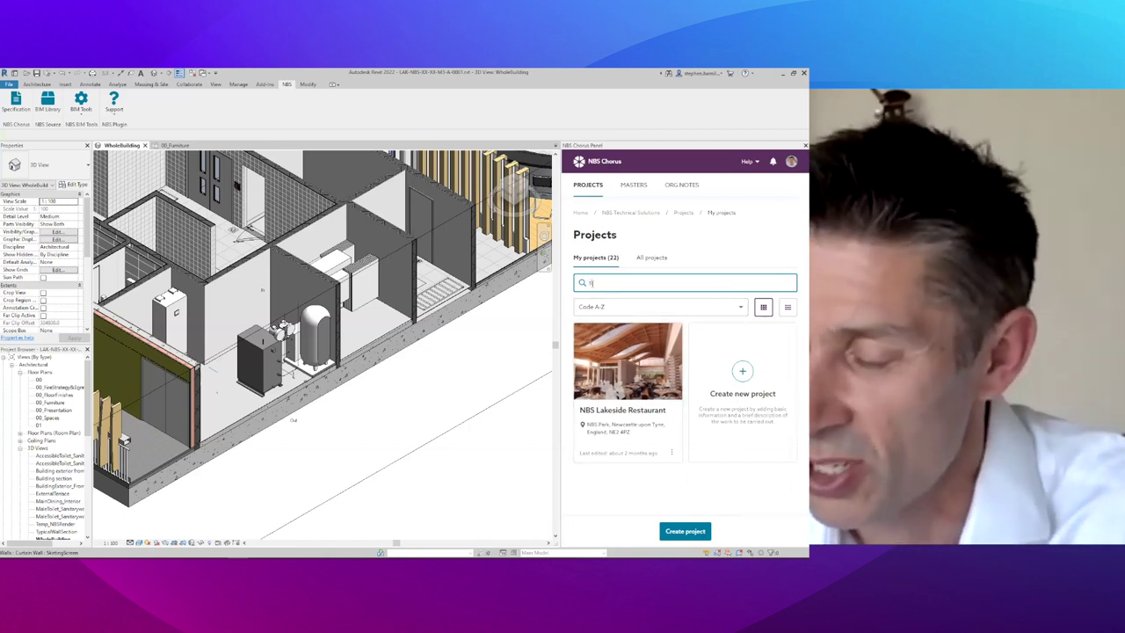
text(sch)
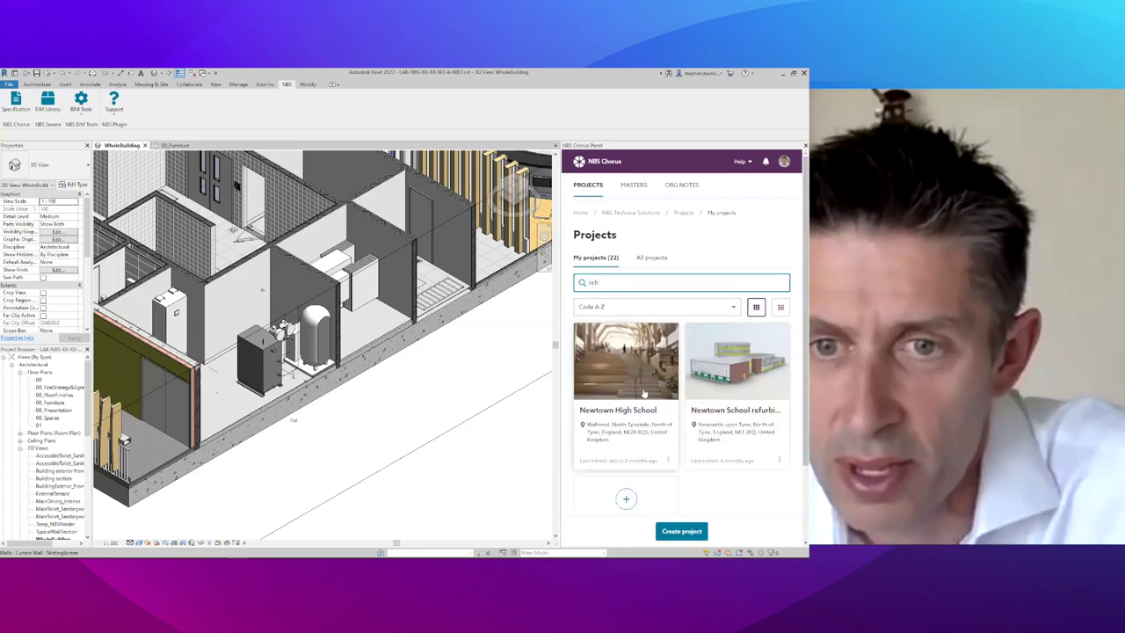
click(643, 392)
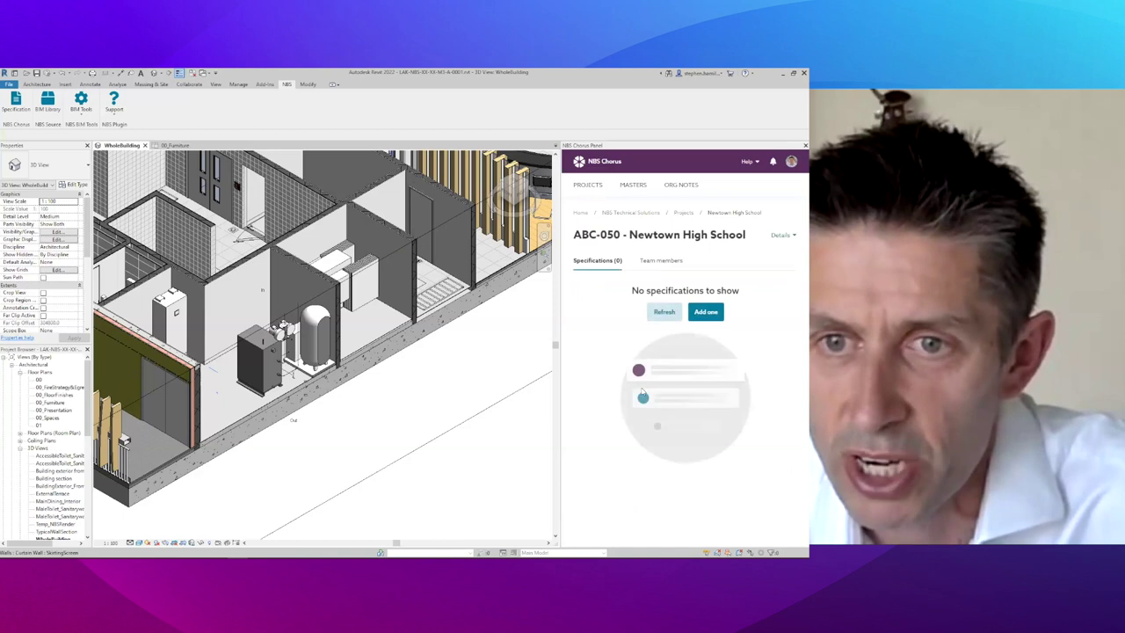
Refresh the project's specifications, associate the LAK-NBS-XX-XX-M3-A-0001 model with the Building services specification, and open that specification.
click(663, 314)
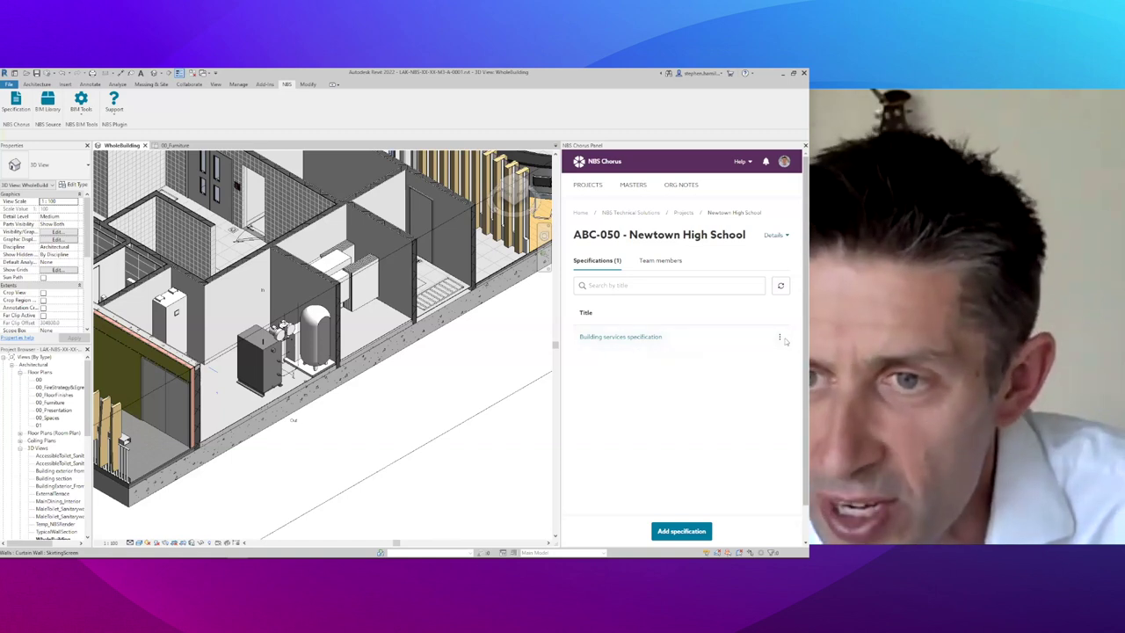
click(780, 340)
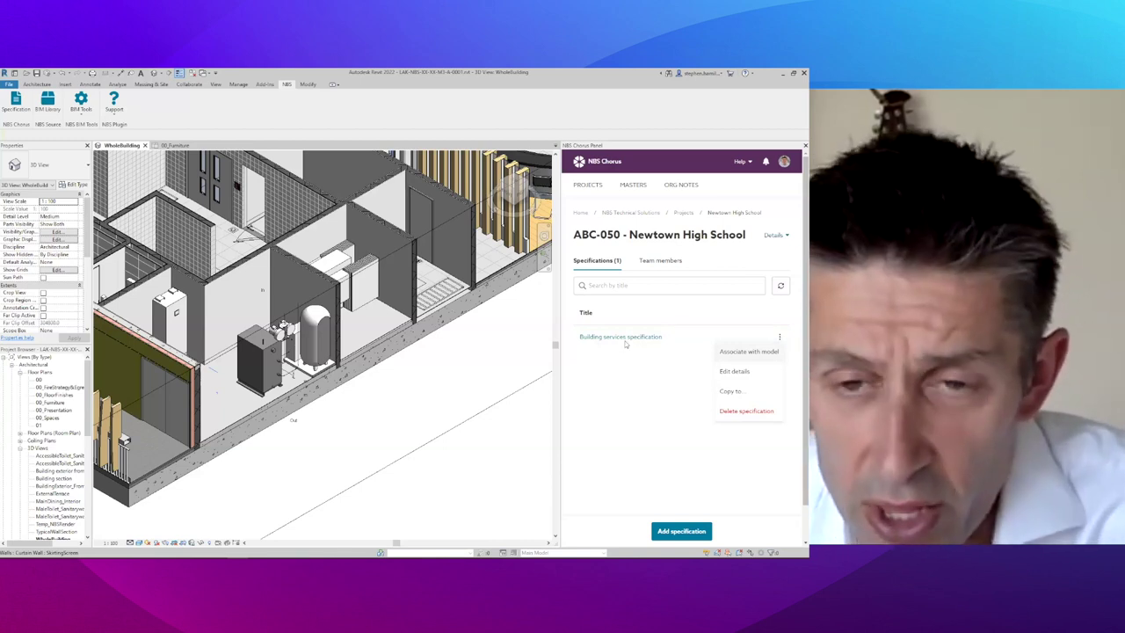
click(735, 352)
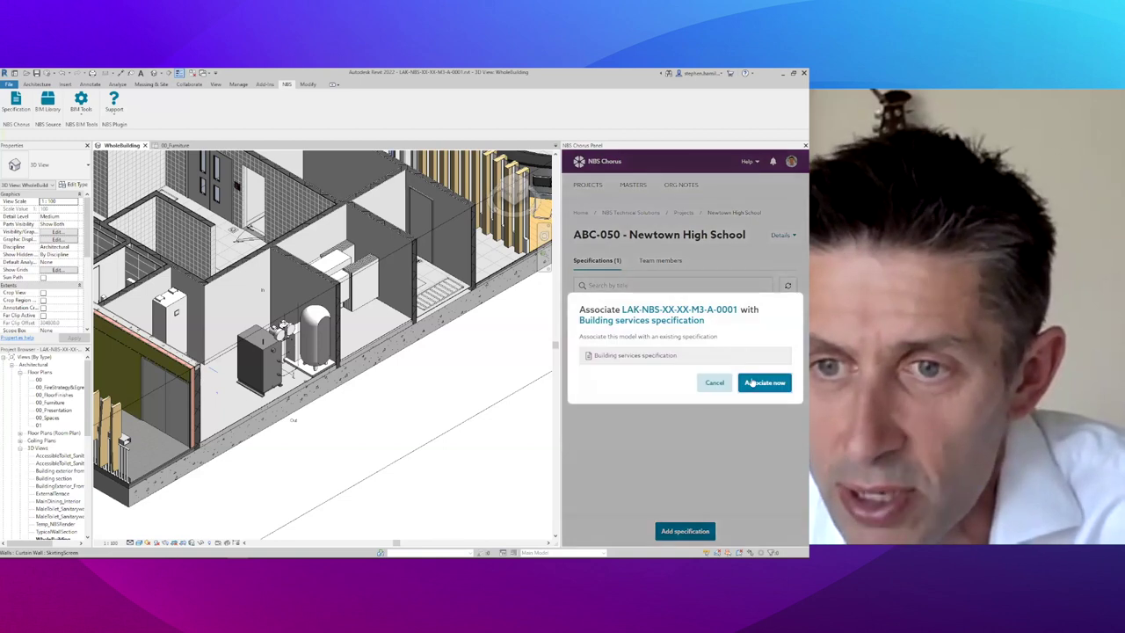
click(755, 385)
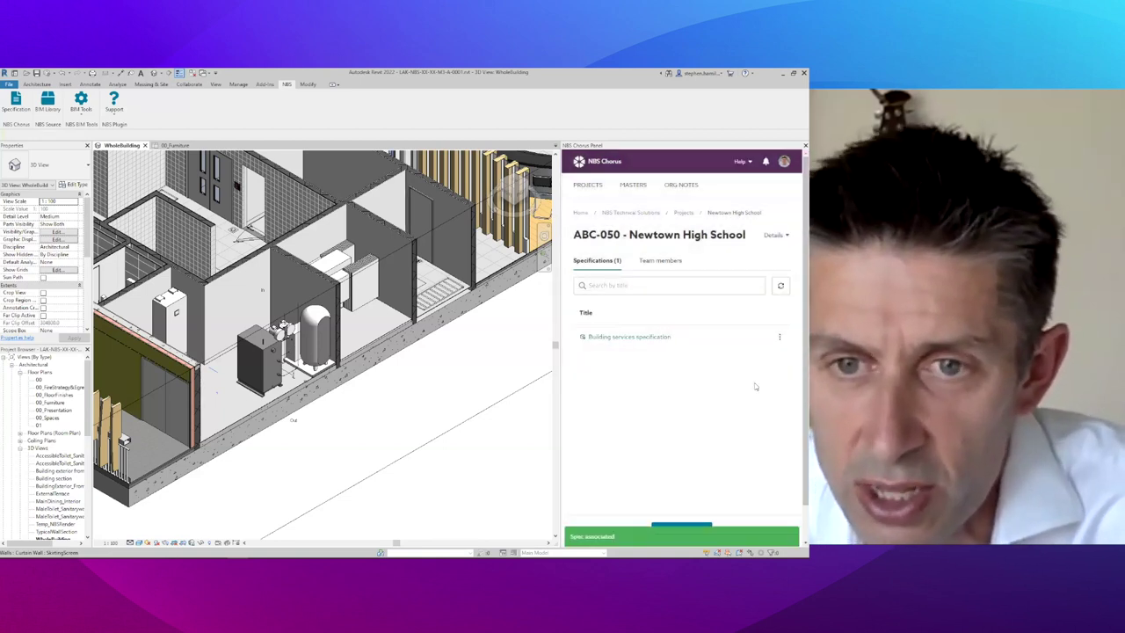
click(629, 337)
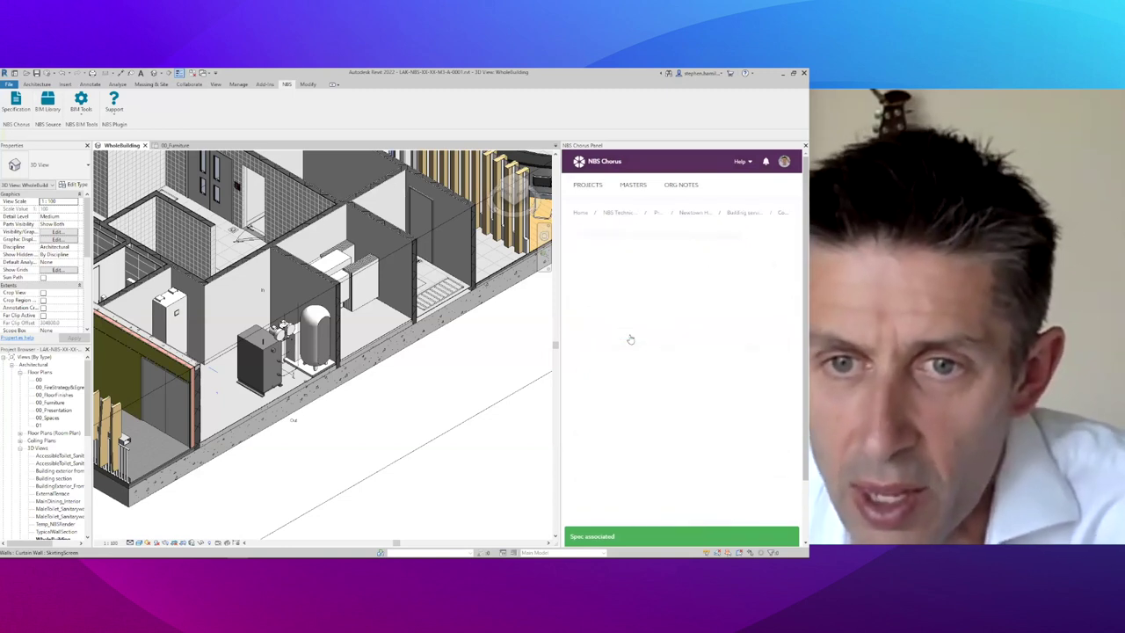